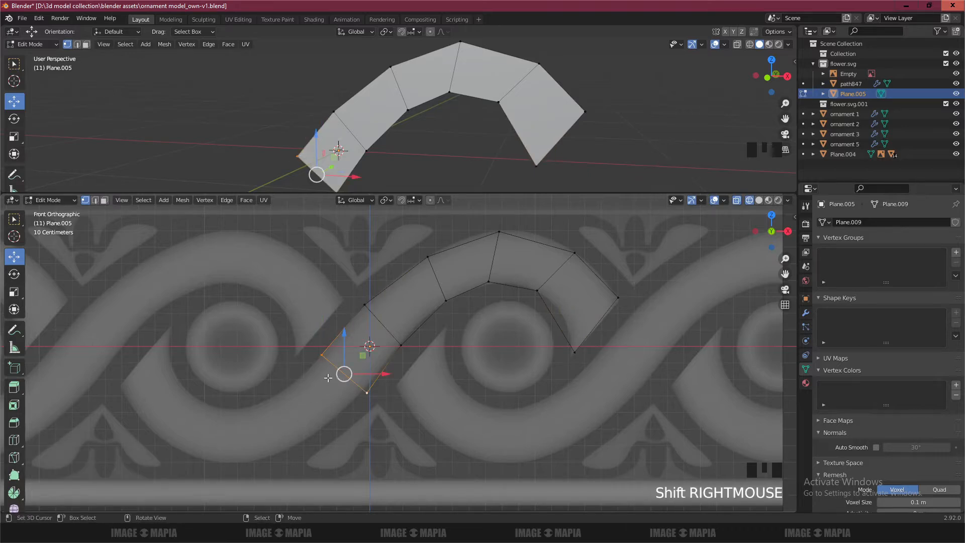
- Move the upper vertex of the last inner cross edge at the strip's lower-left end onto the reference scroll's outline
scroll(333, 370, up, 2)
key(g)
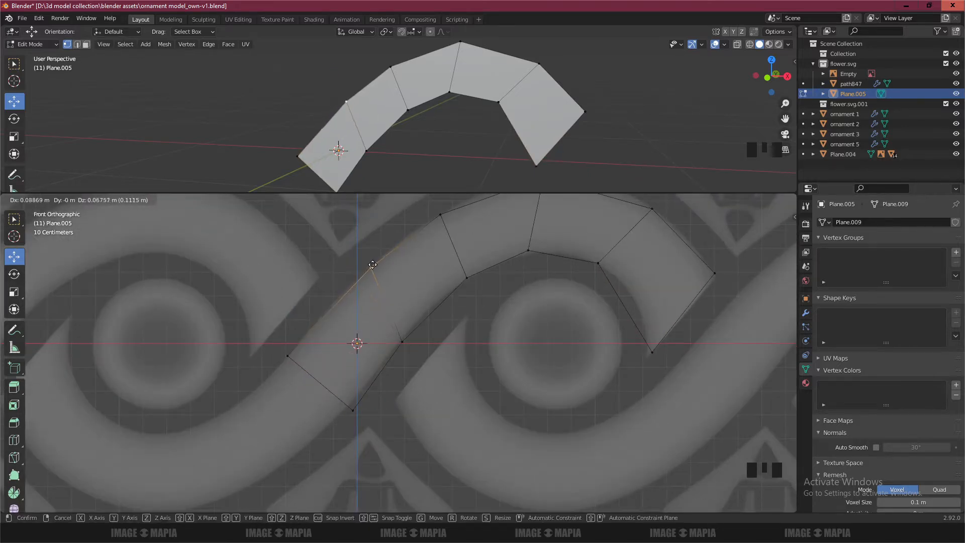
click(374, 263)
- Move both end vertices at the strip's lower-left end onto the vertical centre axis
right_click(288, 355)
key(g)
click(358, 279)
right_click(354, 409)
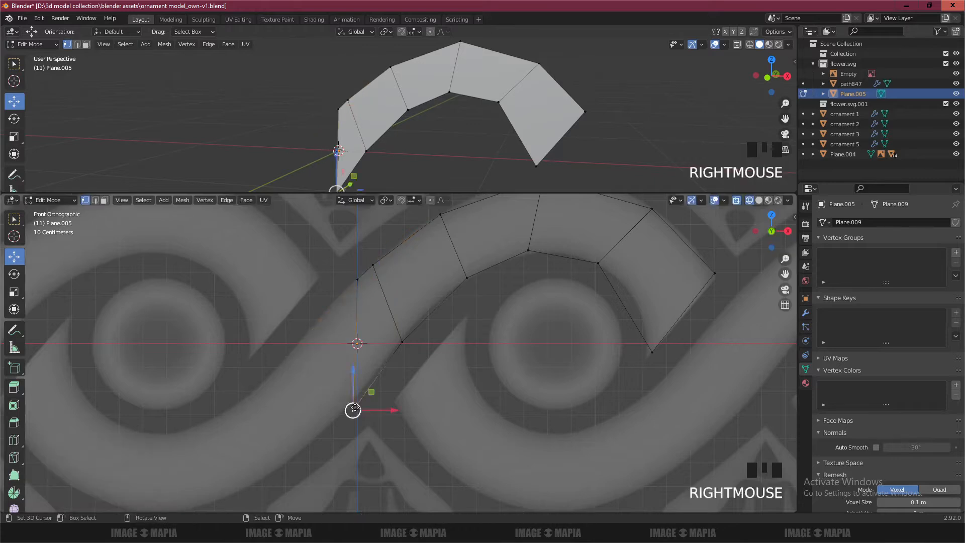
key(g)
click(358, 395)
- Try a Mirror modifier with Y bisect on the strip, and remove the modifier
key(Tab)
click(806, 313)
click(855, 222)
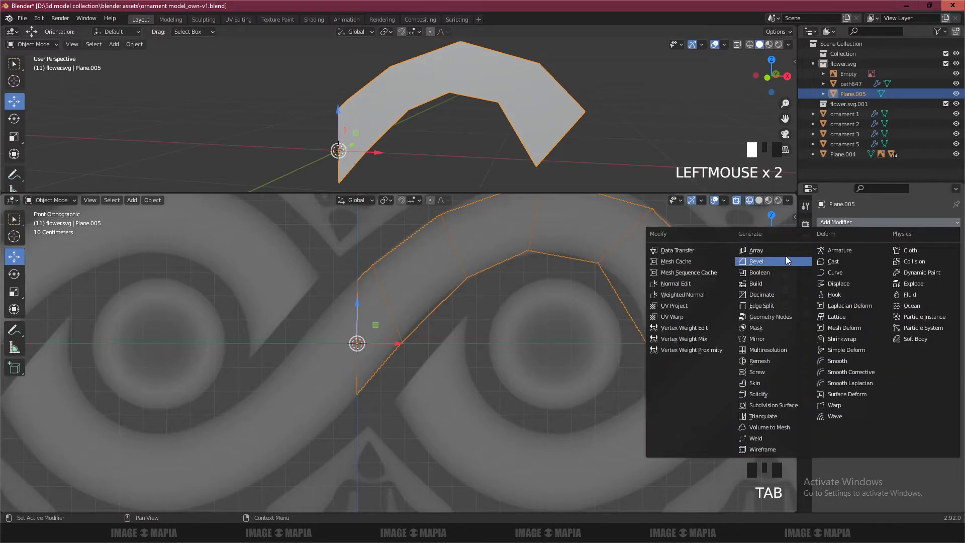
click(763, 340)
click(910, 255)
click(884, 254)
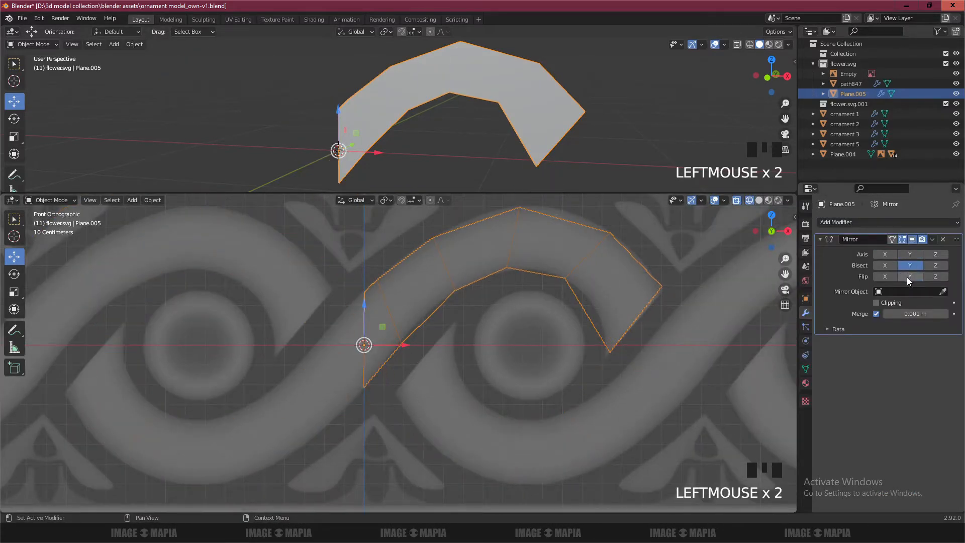
click(943, 239)
- Move the strip's two lower-left end vertices past the vertical axis so the end crosses the reference scroll's diagonal band
key(Tab)
right_click(364, 291)
key(g)
click(321, 341)
right_click(364, 388)
key(g)
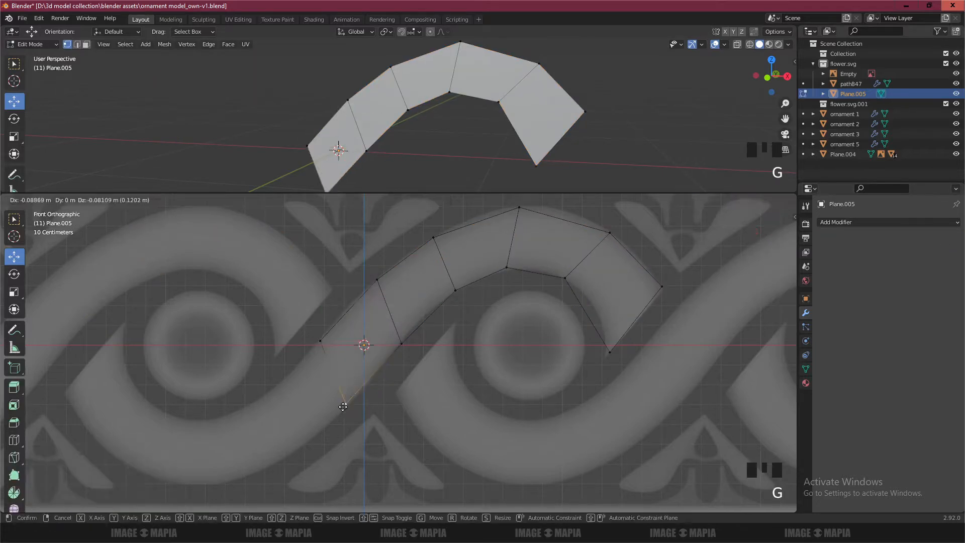
click(344, 404)
- Extend the strip with a segment towards the reference scroll's lower-left curve, and save the file
key(r)
key(g)
click(255, 401)
key(ctrl+s)
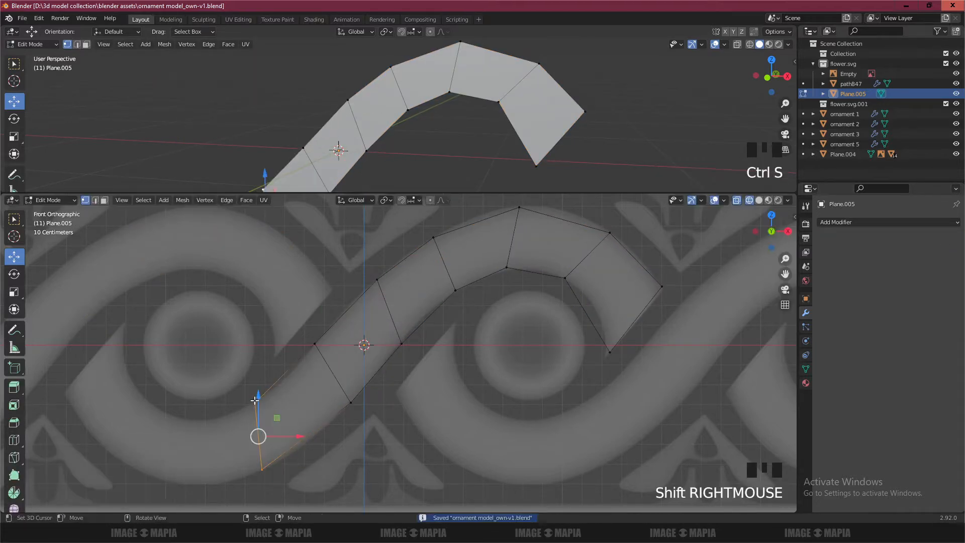
- Extrude two more segments from the strip's end around the lower-left curve, fitting their vertices to the scroll's edges
ctrl+right_click(188, 447)
key(g)
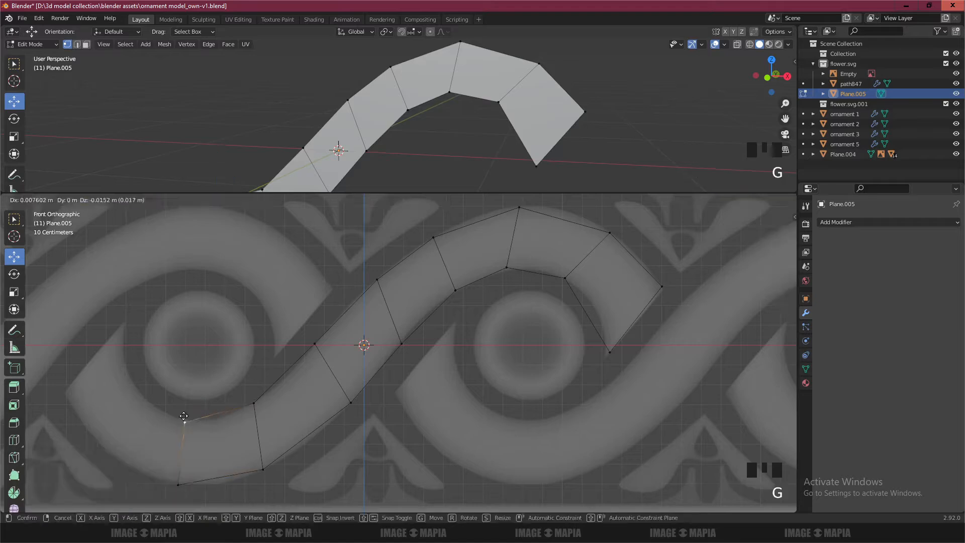
shift+right_click(115, 414)
key(g)
click(159, 362)
- Adjust the end vertices to the curve and extrude the final segment up to the scroll's pointed left tip
right_click(143, 394)
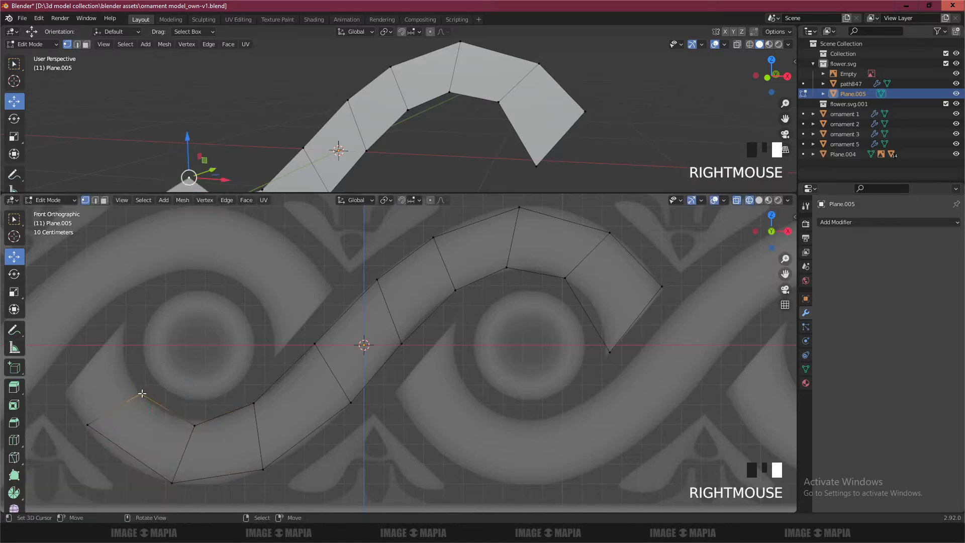
key(g)
click(151, 403)
right_click(88, 429)
shift+right_click(136, 391)
ctrl+right_click(93, 363)
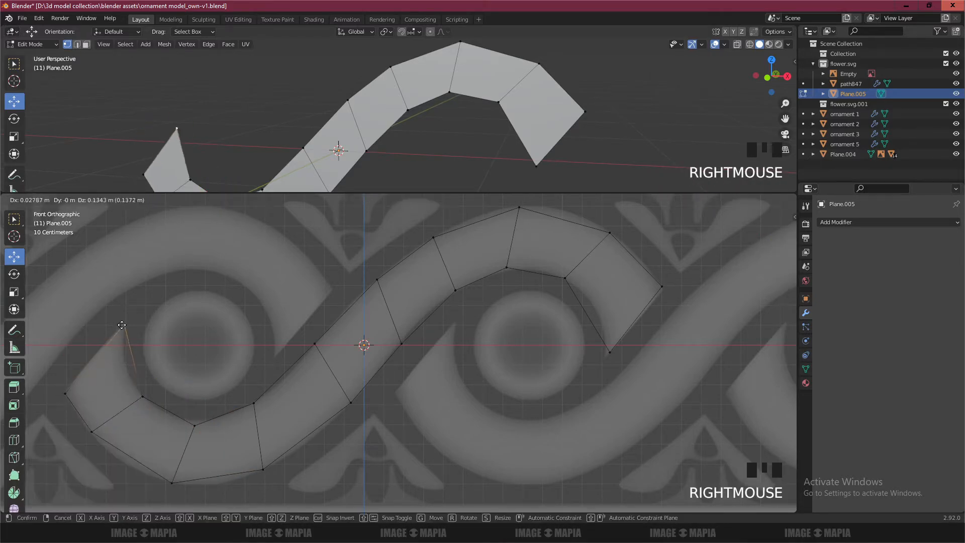
- Add a 16-vertex, 1 m radius circle with no fill, aligned to the view, and scale it to 0.210
key(a)
key(shift+a)
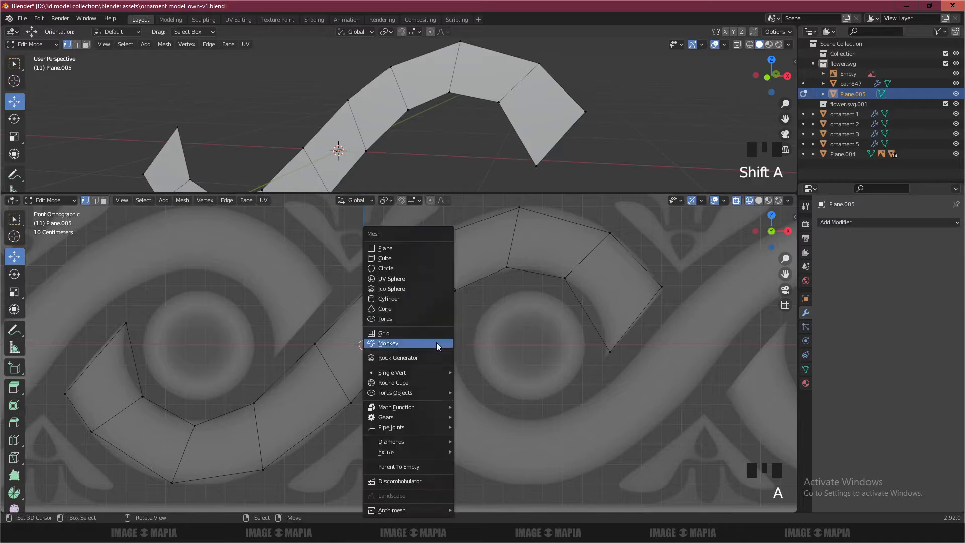
click(422, 269)
click(130, 417)
click(130, 451)
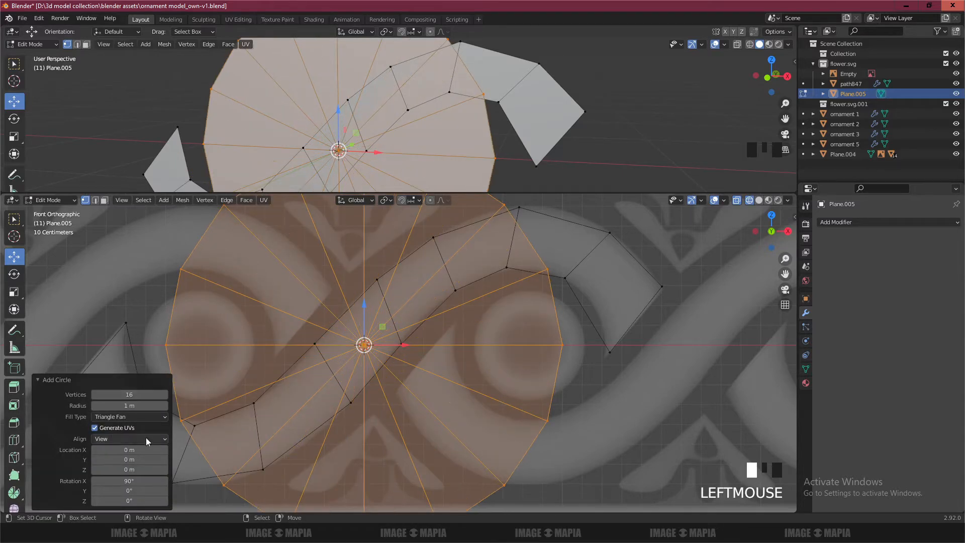
click(145, 430)
key(s)
click(387, 311)
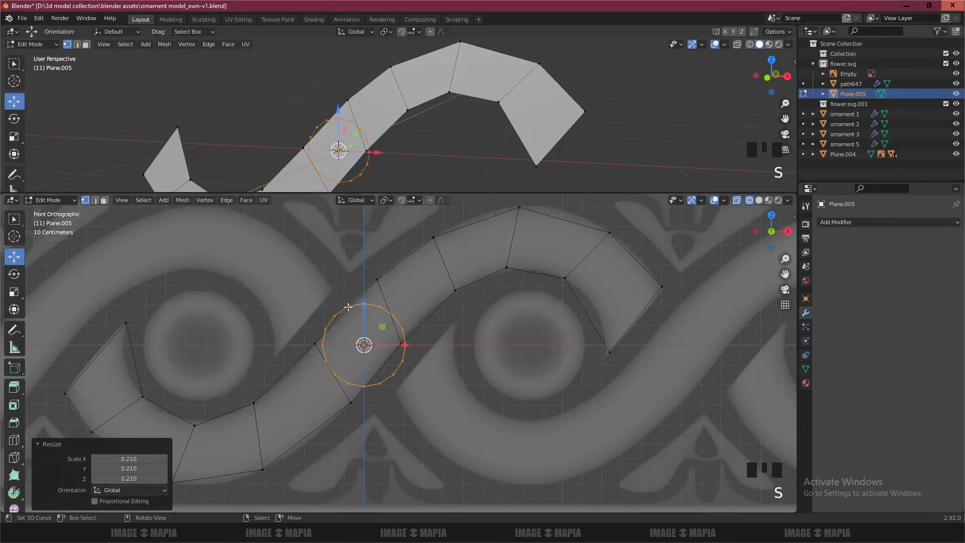
- Fit the circle to the reference ring right of centre and extrude it inward, leaving a small central hole
key(g)
click(558, 340)
key(g)
click(576, 326)
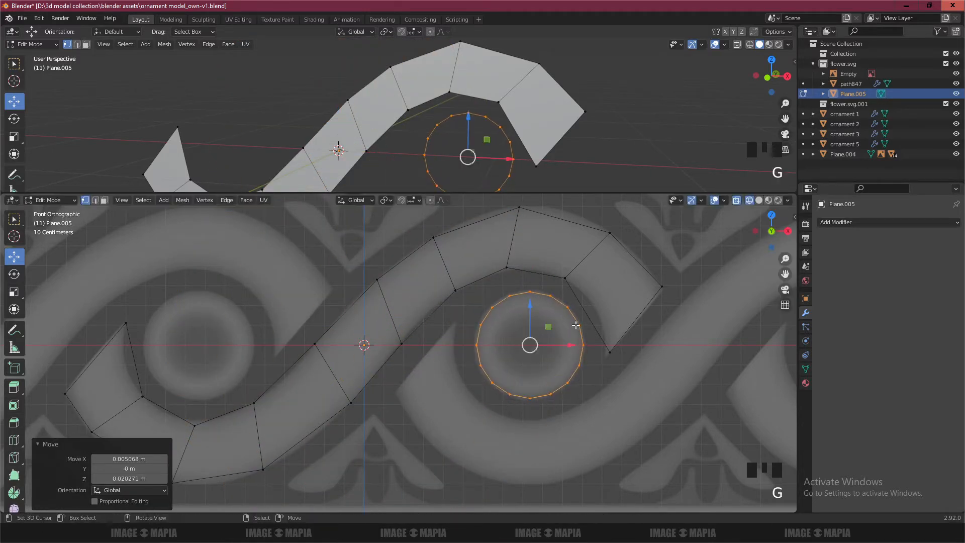
click(546, 340)
scroll(553, 331, down, 1)
scroll(550, 332, up, 2)
- Try to extrude the whole mesh 0.1 m along the Y axis
key(a)
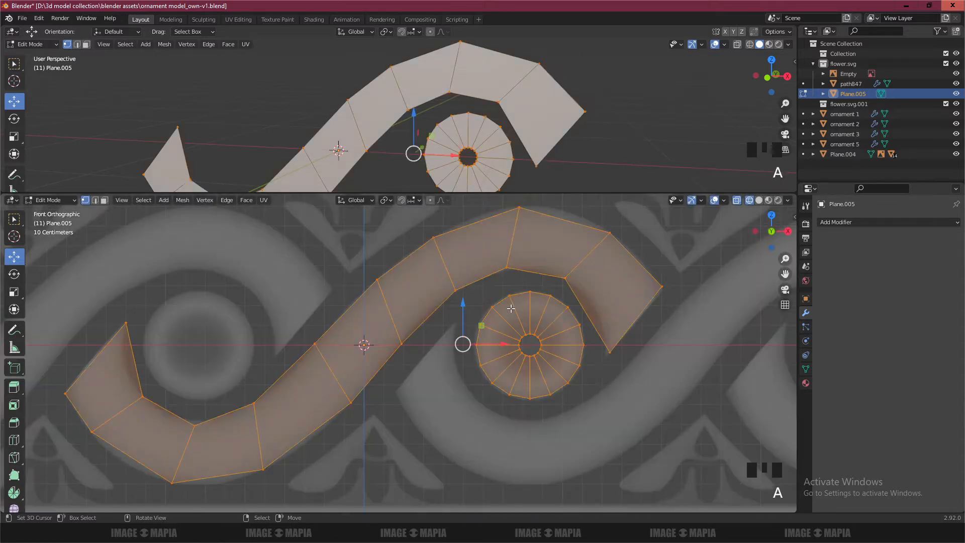
middle_drag(508, 131, 431, 147)
text(ey.1)
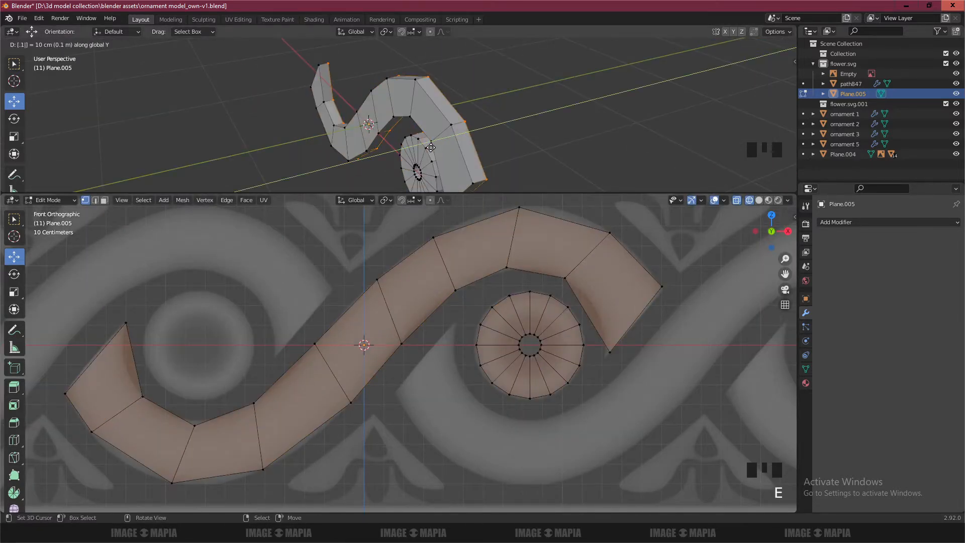
right_click(431, 147)
key(ctrl+z)
scroll(398, 352, down, 1)
key(g)
right_click(477, 375)
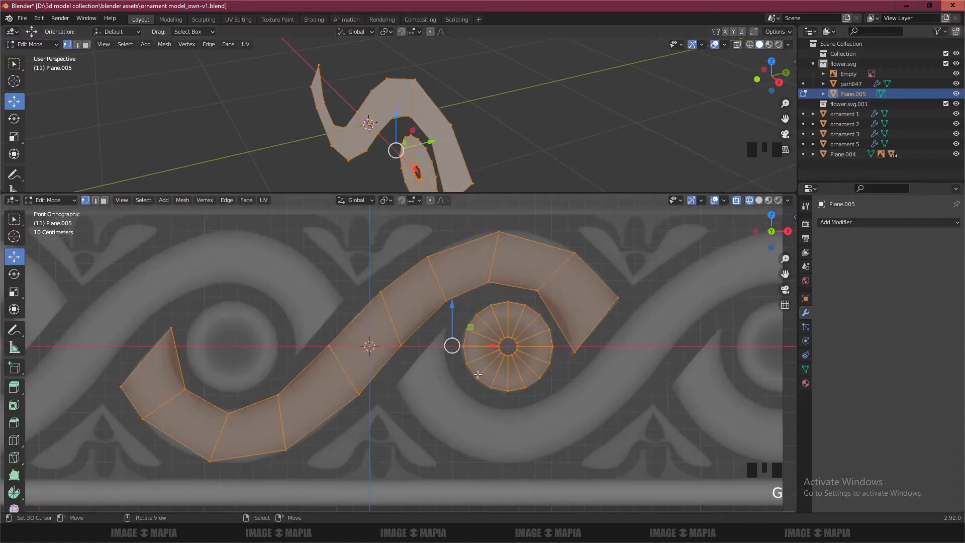
- Inset all linked faces of the scroll strip by 0.346 m with even offset and boundary enabled
key(alt+a)
click(329, 345)
key(ctrl+l)
click(17, 407)
drag(360, 343, 360, 343)
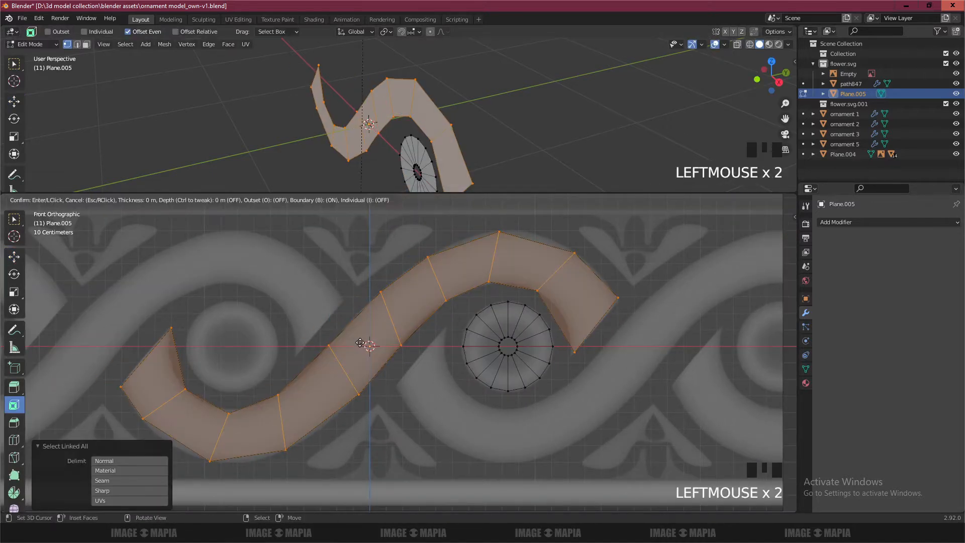
click(323, 338)
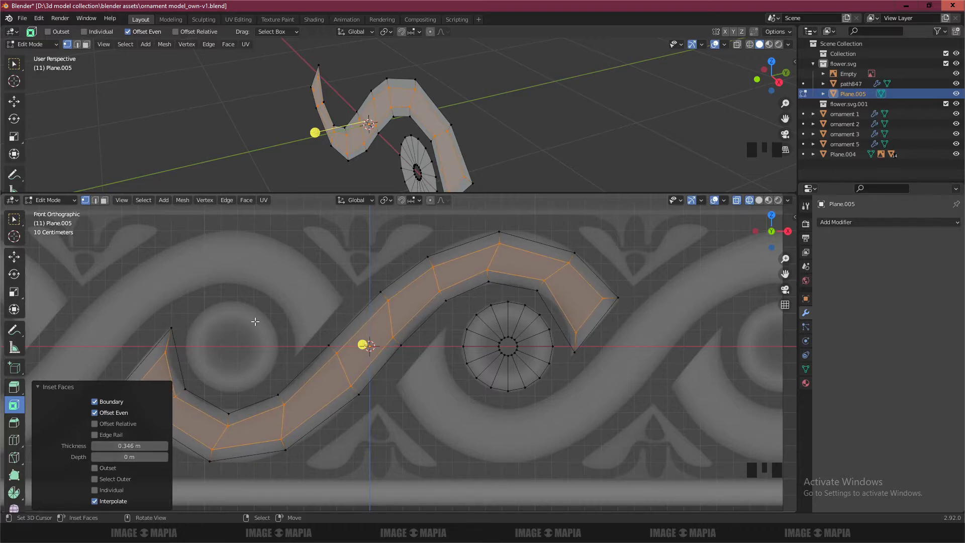
- Move the scroll's inset faces along the Y axis to give the strip raised relief
click(13, 257)
click(335, 337)
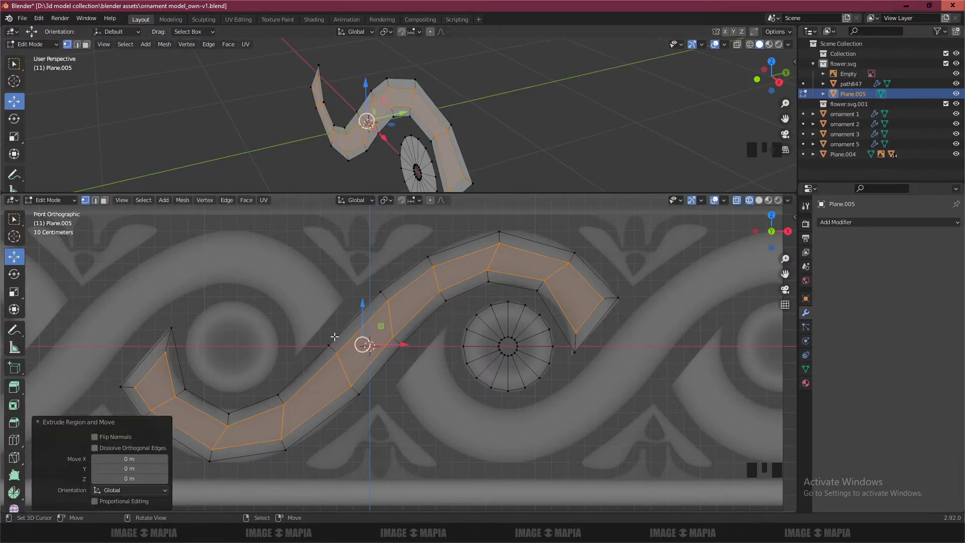
key(ctrl+z)
middle_drag(381, 144, 468, 108)
key(g)
key(y)
ctrl+click(347, 141)
- Add an intermediate loop to the ring's linked faces and move it along the Y axis for raised relief
click(491, 304)
key(ctrl+l)
scroll(549, 331, up, 2)
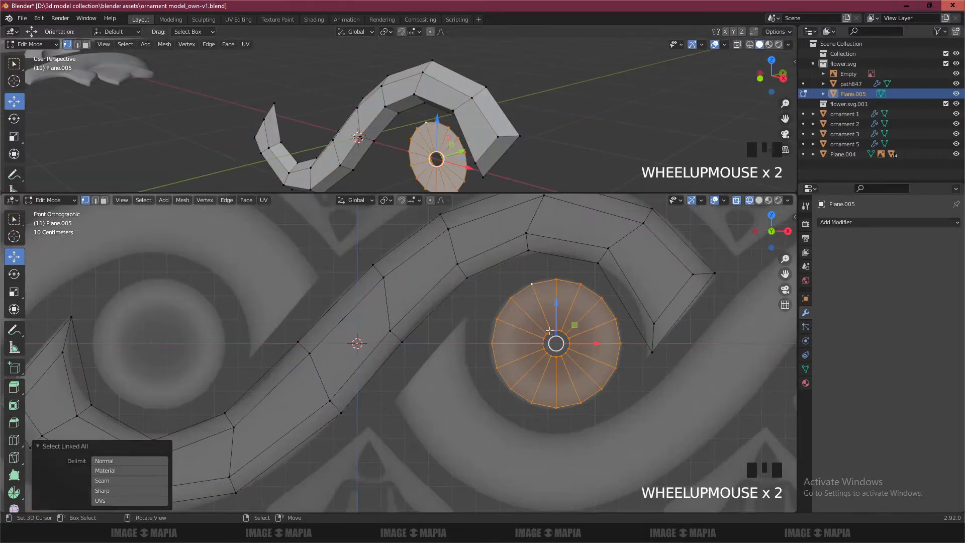
click(581, 300)
middle_drag(401, 111, 380, 109)
key(g)
key(y)
click(367, 110)
- Add a Subdivision Surface modifier with viewport level 2 to the ornament and shade it smooth
key(Tab)
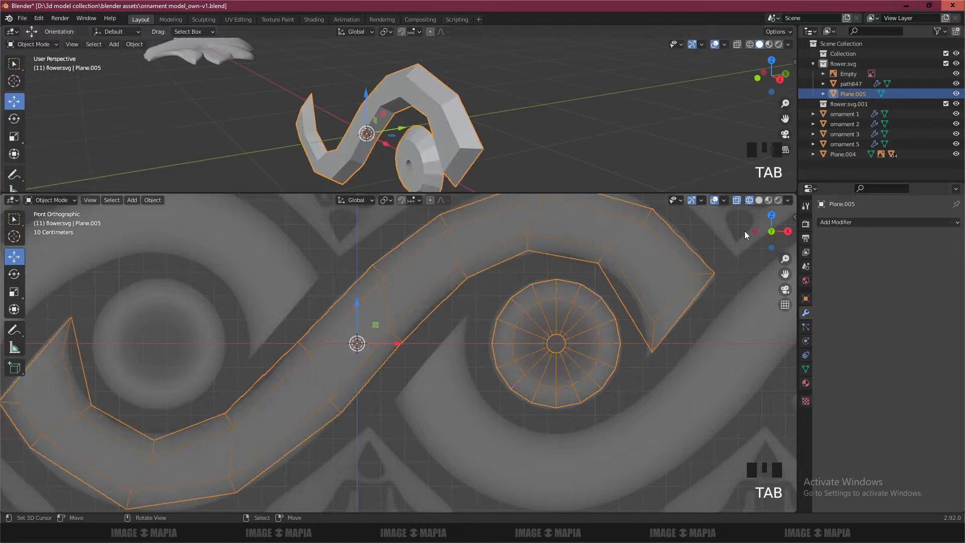
click(855, 222)
click(784, 396)
middle_drag(493, 135, 533, 144)
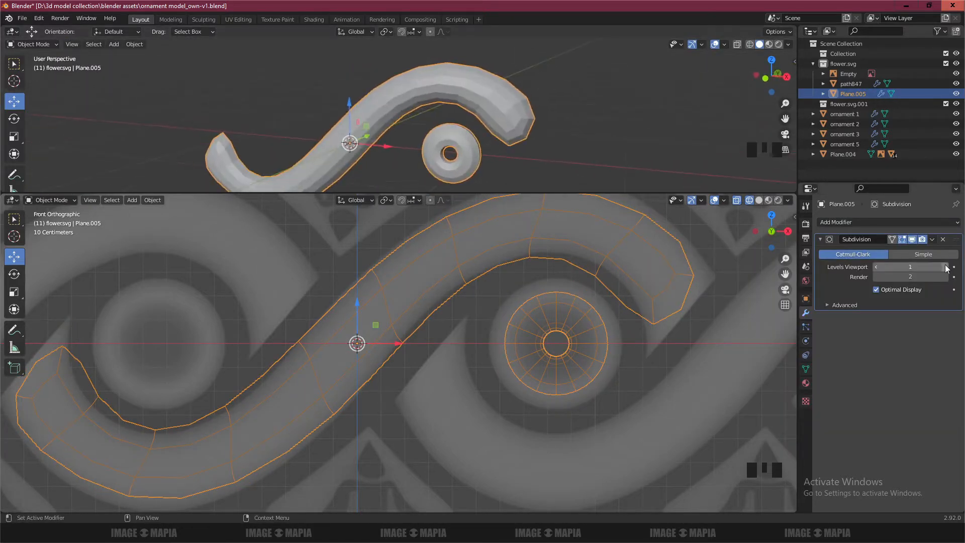
click(134, 44)
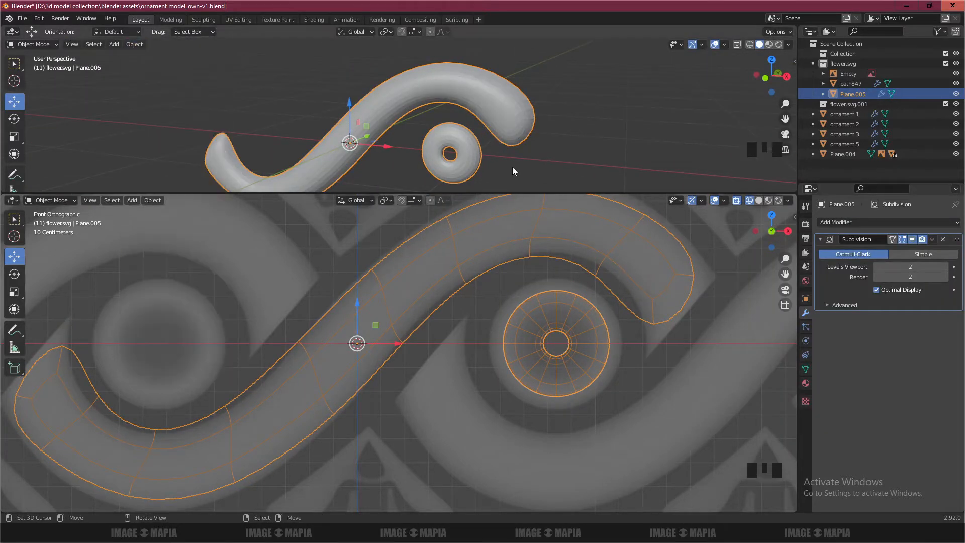
- Cut one centred lengthwise edge loop through the scroll strip and bevel it into a narrow band
key(Tab)
key(ctrl+r)
click(106, 387)
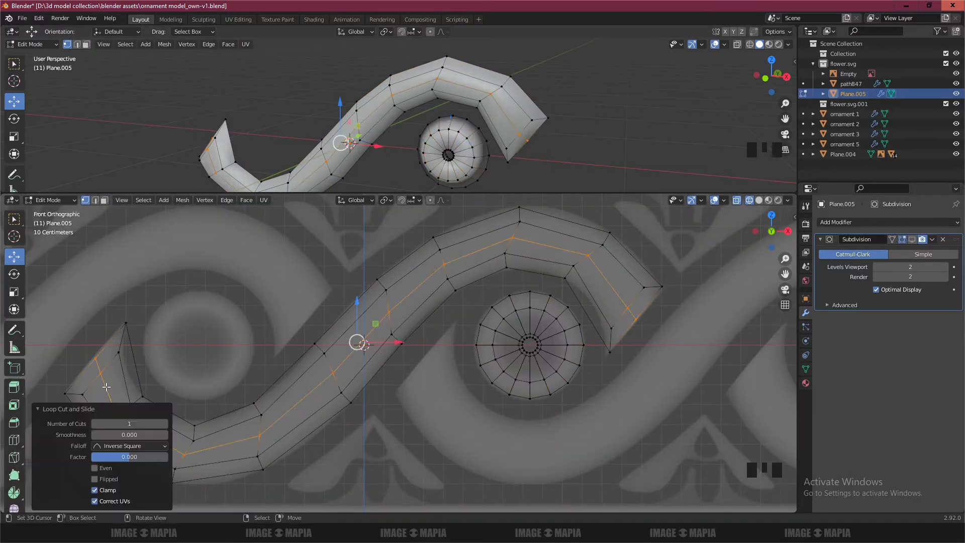
click(357, 341)
click(14, 257)
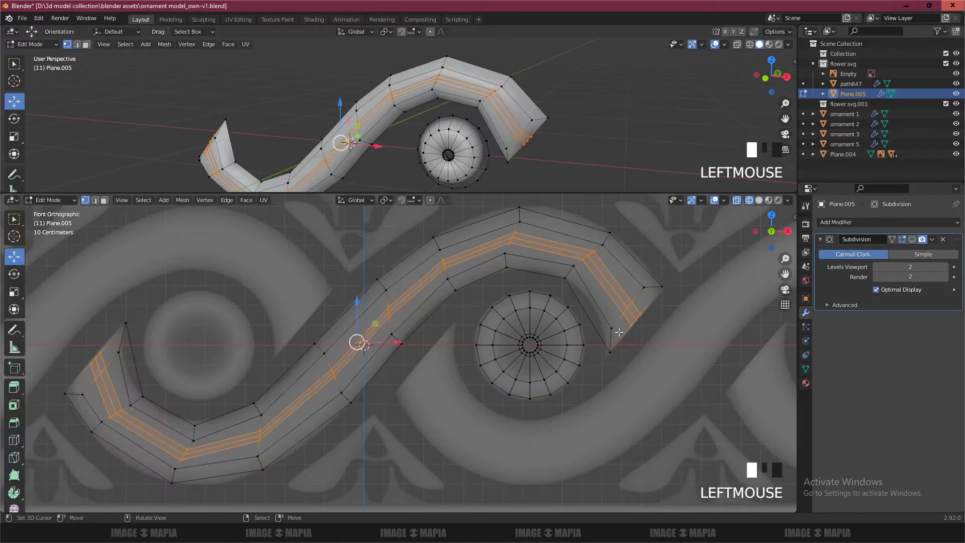
- Merge the beveled band's vertices at centre near each end of the scroll strip
scroll(529, 341, up, 2)
key(m)
click(528, 322)
scroll(528, 321, down, 2)
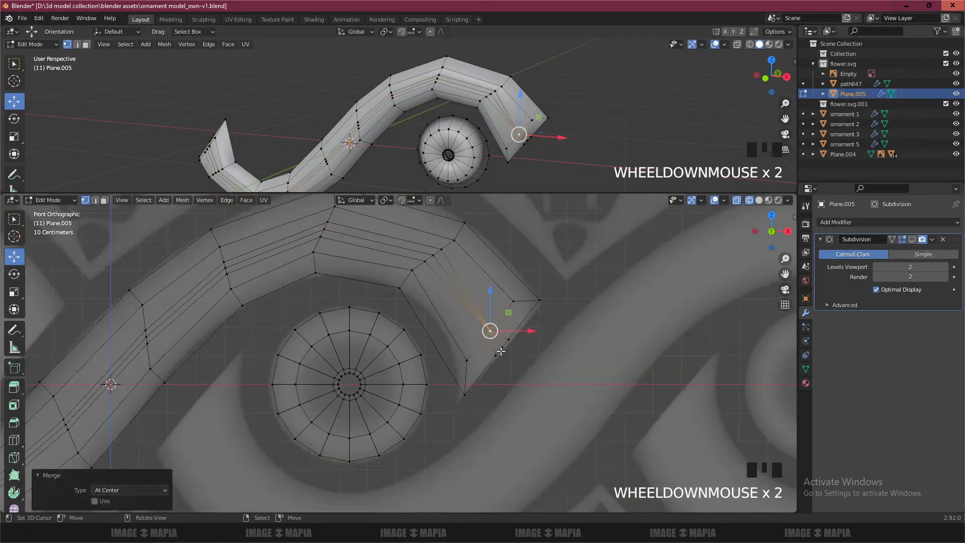
scroll(352, 301, down, 1)
scroll(151, 264, up, 2)
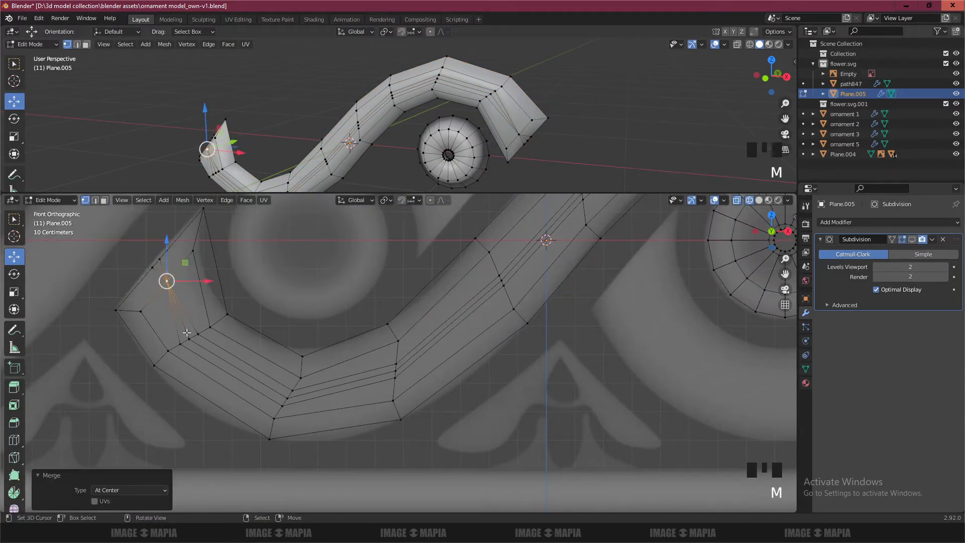
- Select the band's middle edge line between the two merged points and move it 0.027736 m along Y
right_click(166, 286)
shift+right_click(503, 280)
shift+middle_drag(558, 225, 281, 365)
shift+right_click(306, 333)
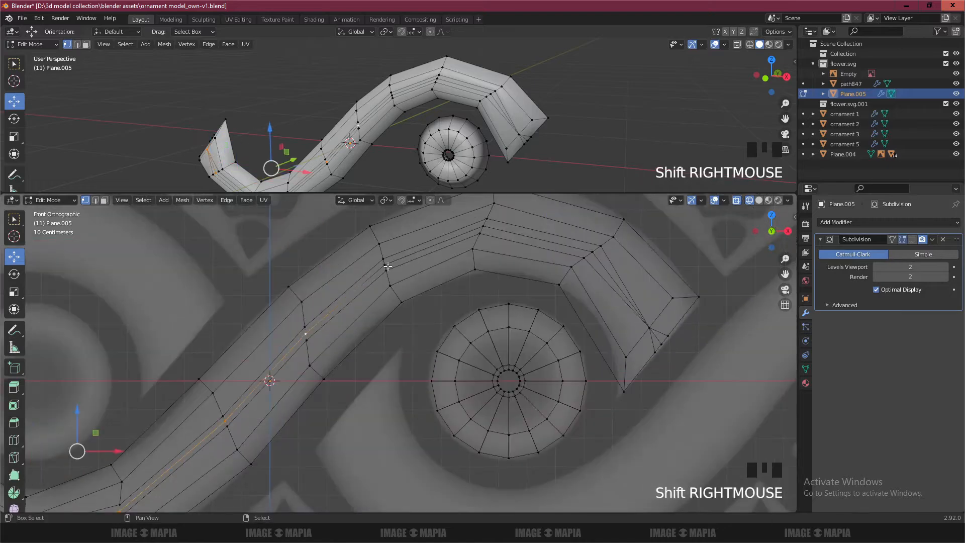
shift+right_click(654, 327)
scroll(352, 95, up, 2)
middle_drag(533, 120, 397, 116)
drag(368, 152, 358, 154)
- Preview the Subdivision modifier in the viewport, examine the scroll's groove in Object Mode, and switch the preview off for editing
click(913, 240)
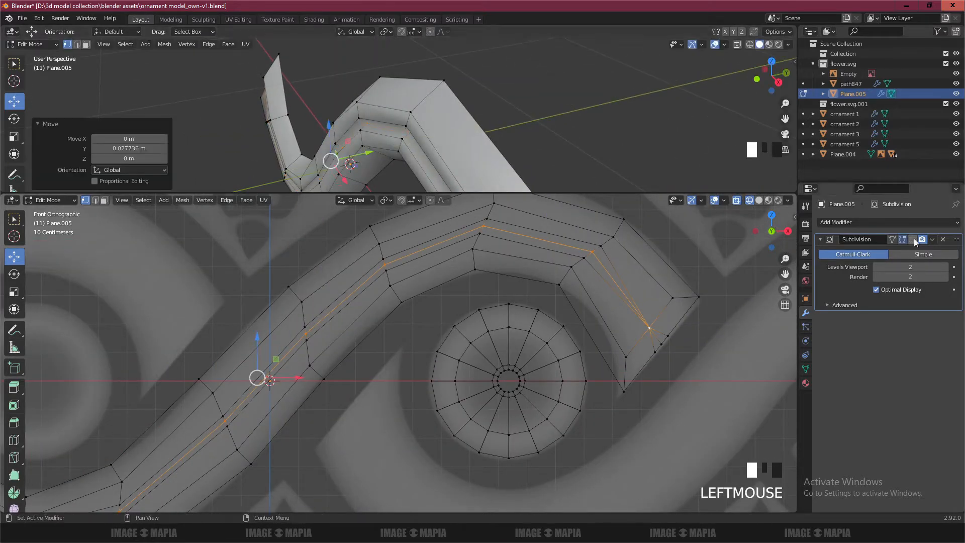
key(Tab)
middle_drag(402, 96, 495, 100)
scroll(440, 107, up, 2)
key(Tab)
scroll(495, 99, up, 2)
key(Tab)
click(913, 239)
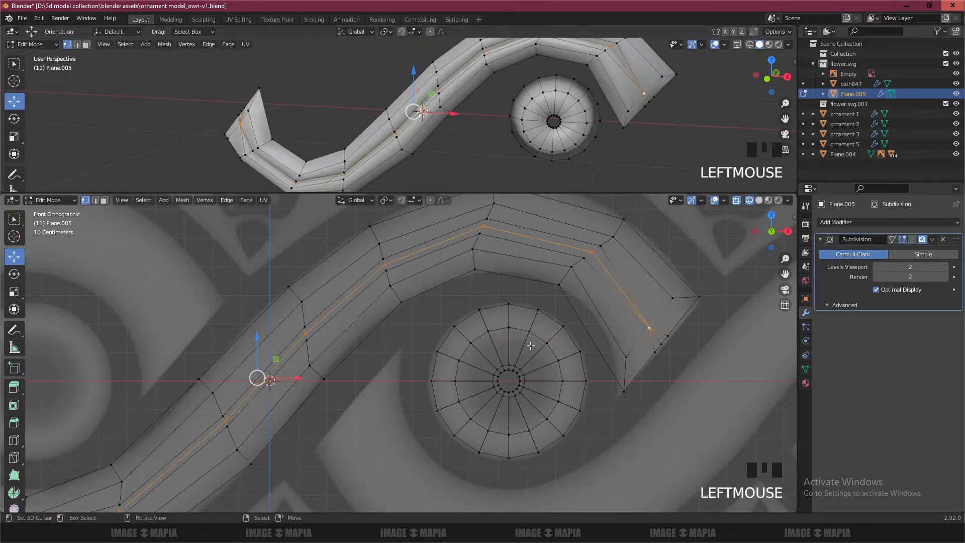
- Scale the ring's inner edge loop outward to widen the recess around the central hole
middle_drag(583, 151, 558, 153)
middle_drag(575, 121, 521, 117)
right_click(520, 116)
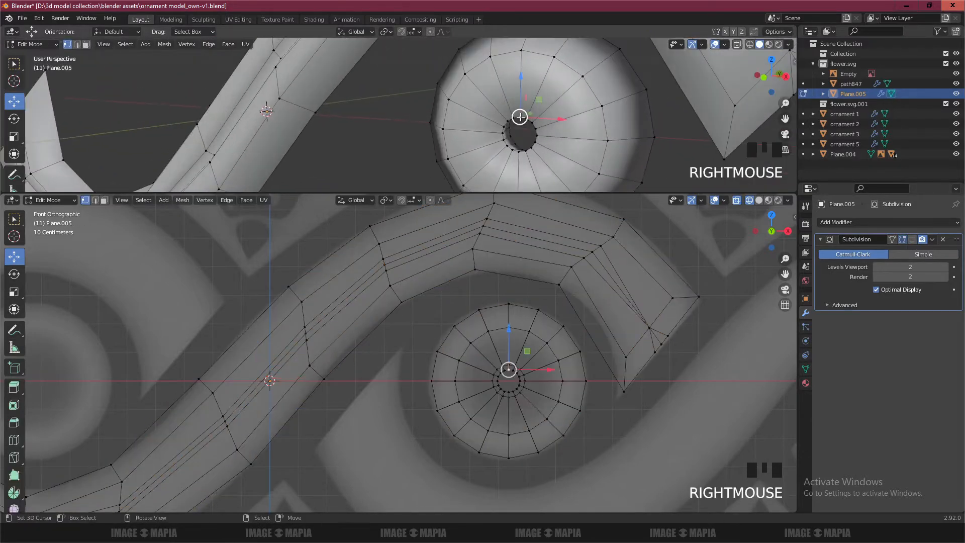
key(s)
click(566, 344)
middle_drag(556, 160, 533, 174)
key(Tab)
key(Tab)
- Bevel six radial edge lines spaced around the ring, using the Offset width type and 2 segments
key(a)
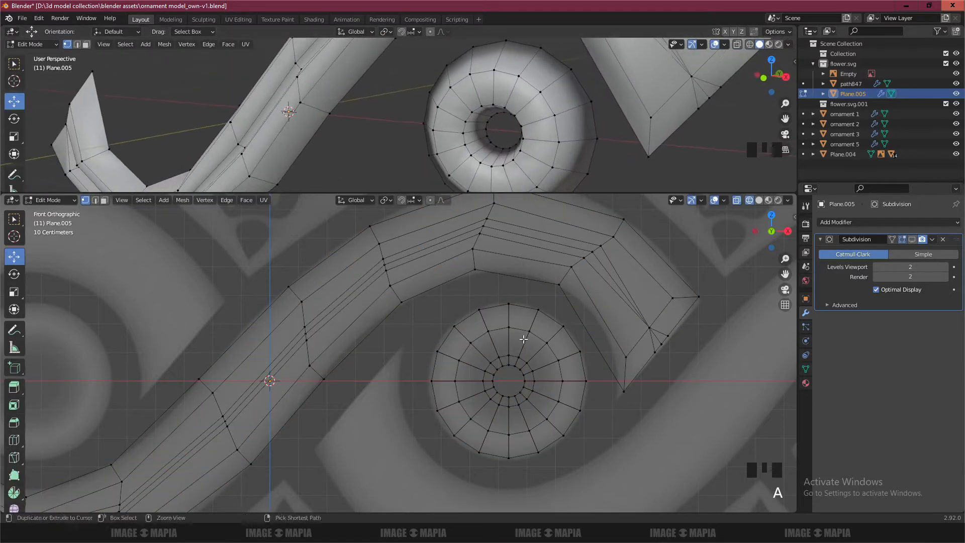
scroll(523, 340, up, 3)
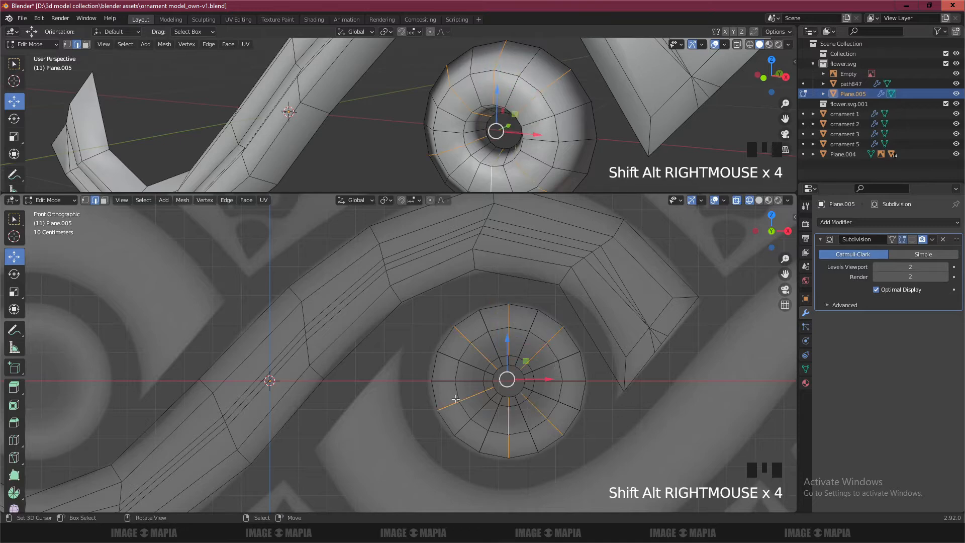
click(14, 422)
scroll(397, 362, up, 2)
drag(555, 387, 533, 372)
click(133, 348)
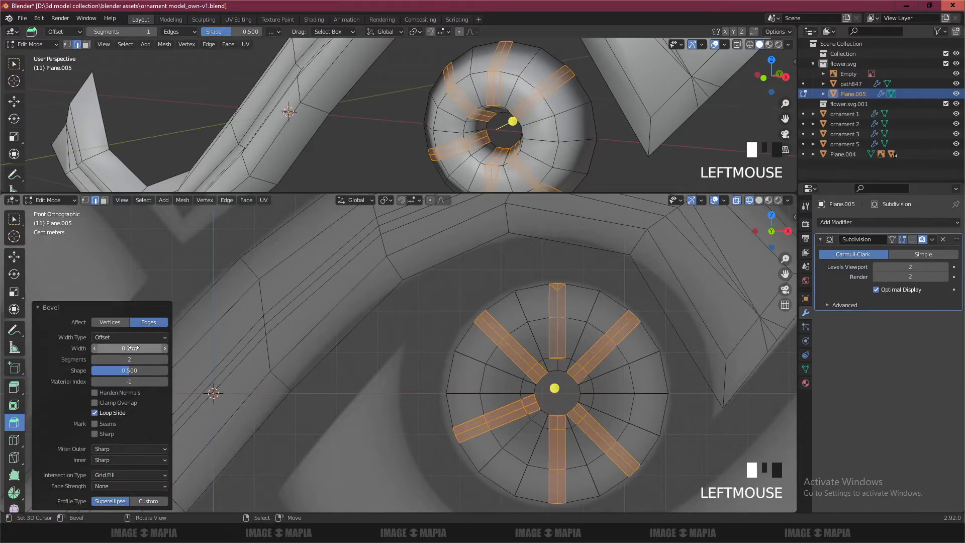
- Switch to vertex selection and merge at center the three inner recess vertices of the ring's uppermost bevelled strip
click(14, 101)
key(ctrl+Tab)
click(435, 302)
scroll(442, 307, up, 1)
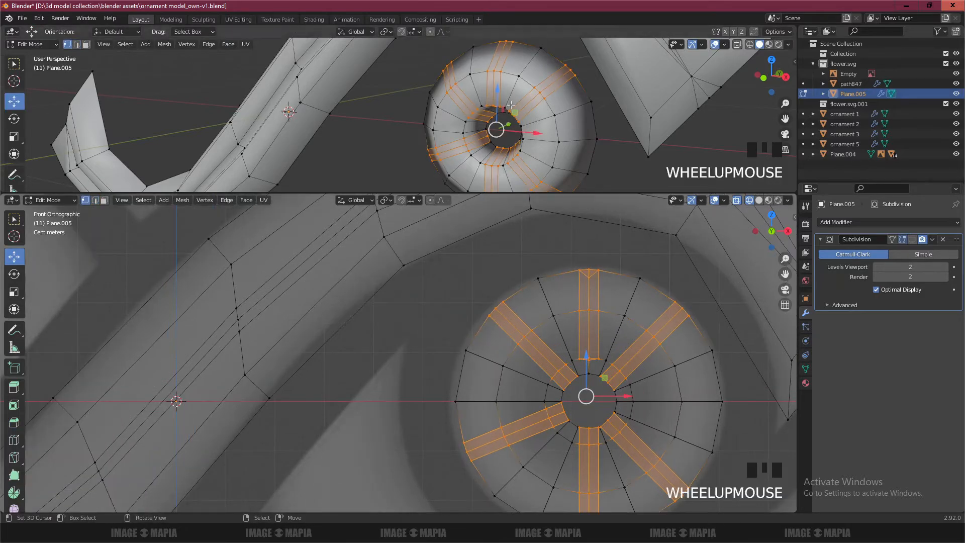
mouse_move(513, 131)
middle_down()
mouse_move(528, 103)
mouse_move(507, 125)
mouse_move(512, 114)
middle_up()
scroll(507, 125, up, 4)
scroll(506, 125, up, 2)
scroll(606, 276, up, 2)
right_click(659, 361)
shift+right_click(673, 361)
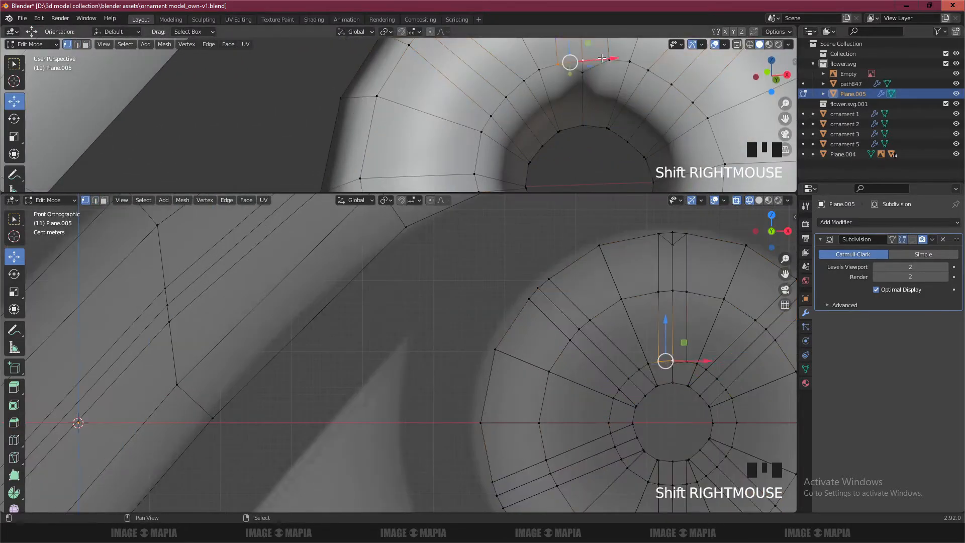
shift+right_click(687, 362)
scroll(709, 375, up, 1)
shift+middle_drag(710, 377, 466, 328)
key(m)
click(491, 330)
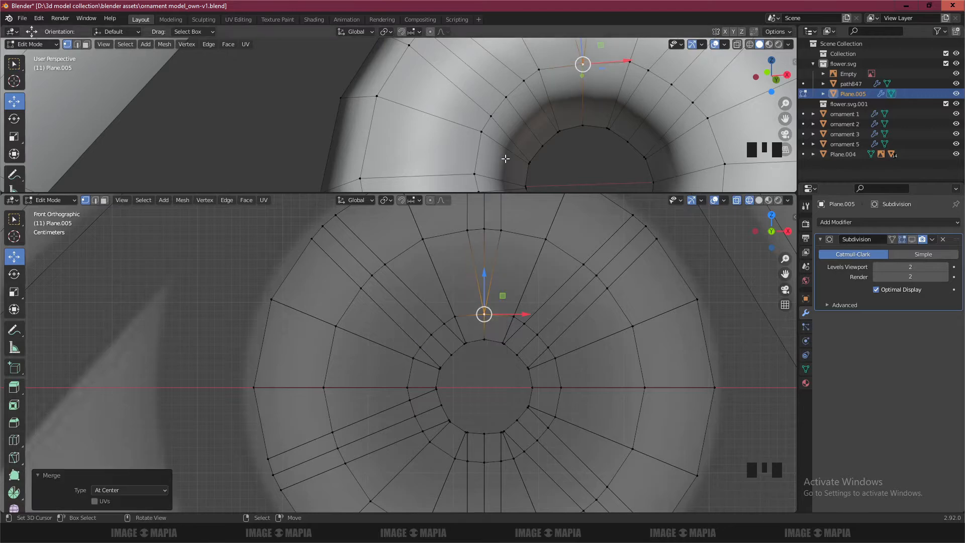
- Merge at center the three inner recess vertices of the ring's upper-left, lower-left and bottom bevelled strips
key(a)
scroll(458, 144, down, 2)
middle_drag(457, 145, 454, 151)
right_click(452, 151)
shift+right_click(459, 140)
shift+right_click(468, 131)
key(m)
click(469, 129)
right_click(411, 401)
shift+right_click(416, 417)
shift+right_click(421, 431)
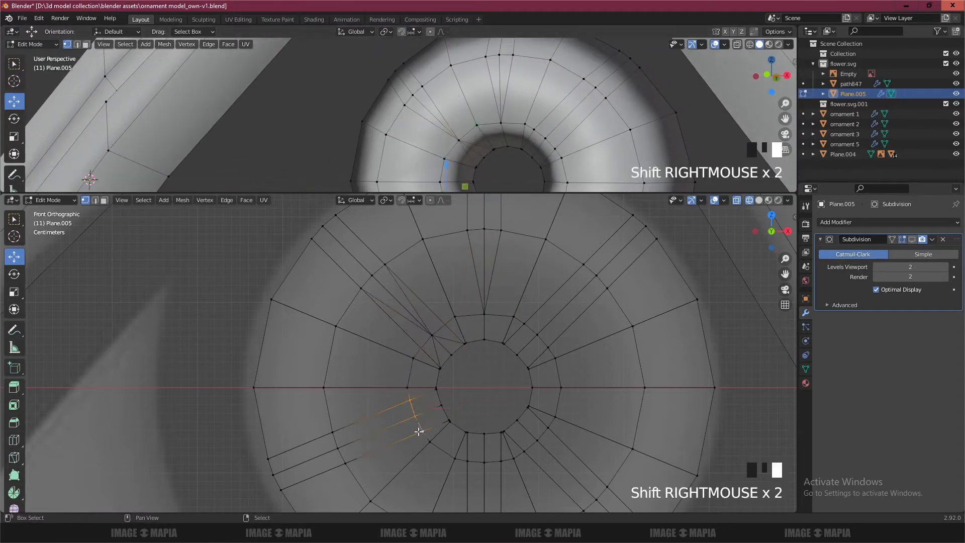
click(499, 460)
- Merge at center the three inner recess vertices of the ring's lower-right and upper-right bevelled strips
right_click(525, 451)
shift+right_click(538, 441)
shift+right_click(548, 429)
key(m)
click(548, 426)
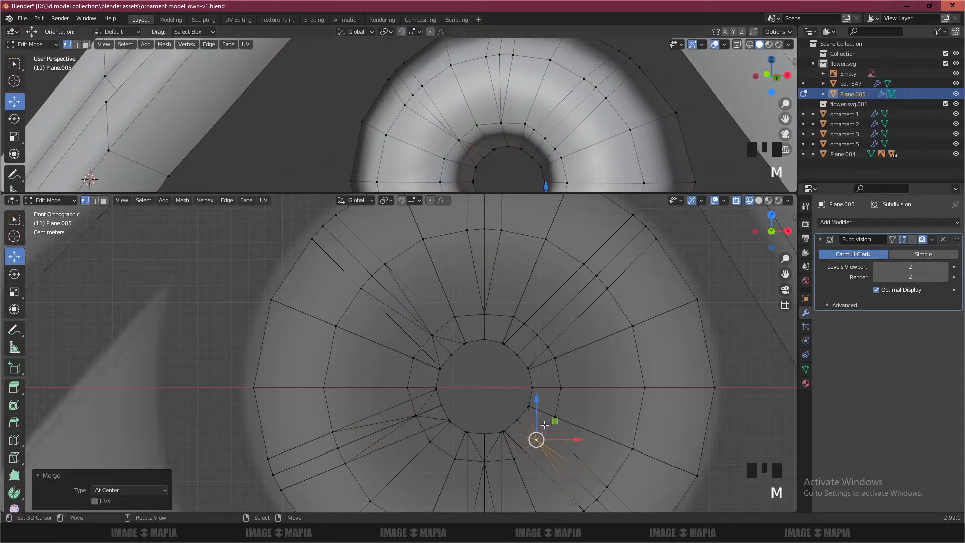
key(m)
click(526, 326)
click(526, 330)
- Select the merged and middle vertices of all six strips and move them along Y to sink radial grooves into the ring
scroll(500, 183, down, 2)
mouse_move(500, 183)
shift+middle_down()
mouse_move(503, 199)
mouse_move(509, 188)
shift+middle_up()
right_click(524, 155)
shift+right_click(473, 172)
scroll(505, 202, up, 1)
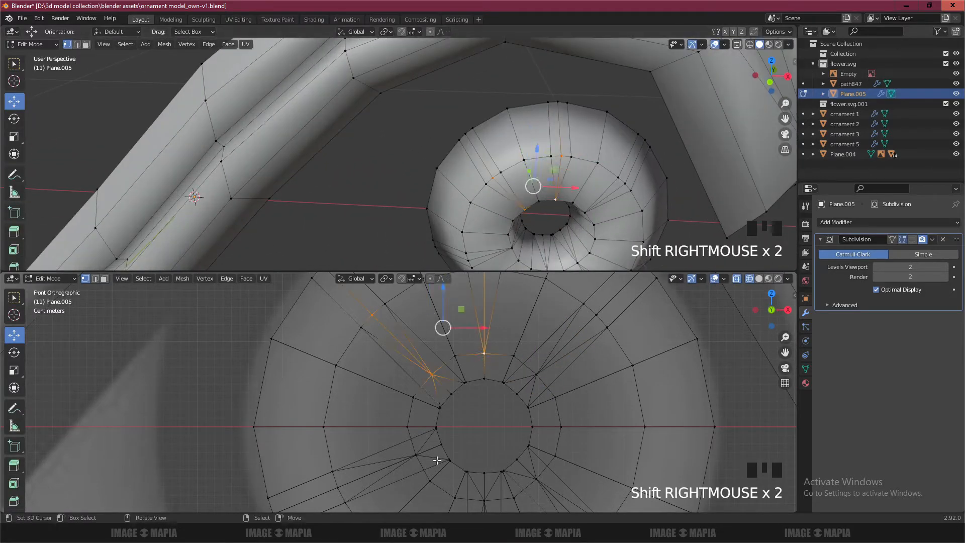
shift+middle_drag(463, 458, 441, 355)
shift+right_click(463, 399)
ctrl+right_click(464, 399)
shift+right_click(464, 398)
shift+right_click(464, 483)
shift+right_click(576, 436)
shift+right_click(516, 376)
scroll(567, 345, down, 1)
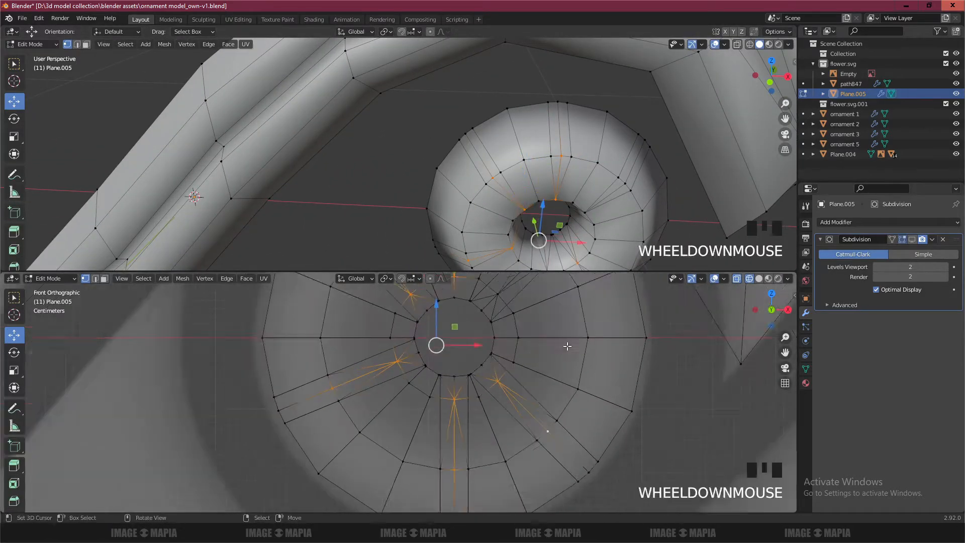
middle_drag(510, 222, 486, 213)
drag(488, 199, 522, 190)
mouse_move(522, 190)
middle_down()
mouse_move(553, 185)
mouse_move(545, 190)
mouse_move(551, 180)
mouse_move(539, 195)
middle_up()
- Preview the Subdivision modifier and try scaling the selected edge loop at the ring's upper-left groove
click(913, 240)
key(Tab)
scroll(523, 194, down, 2)
scroll(539, 194, up, 2)
key(Tab)
alt+right_click(544, 129)
alt+shift+right_click(564, 148)
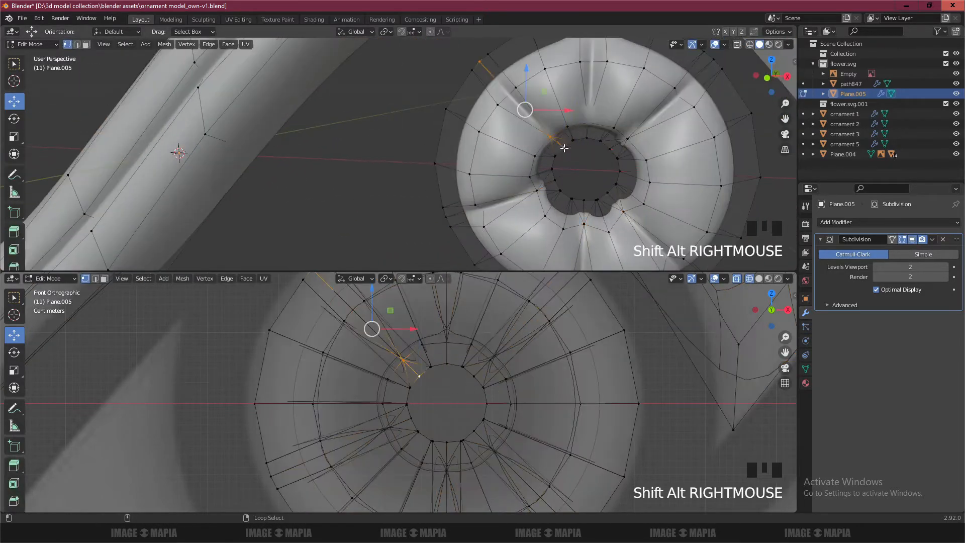
key(s)
click(594, 160)
key(Tab)
scroll(595, 162, down, 3)
middle_drag(596, 164, 333, 184)
- Undo the groove scaling and switch the Subdivision preview off for editing
key(ctrl+z)
key(ctrl+z)
key(ctrl+z)
key(ctrl+z)
key(Tab)
key(Tab)
key(Tab)
key(Tab)
click(913, 240)
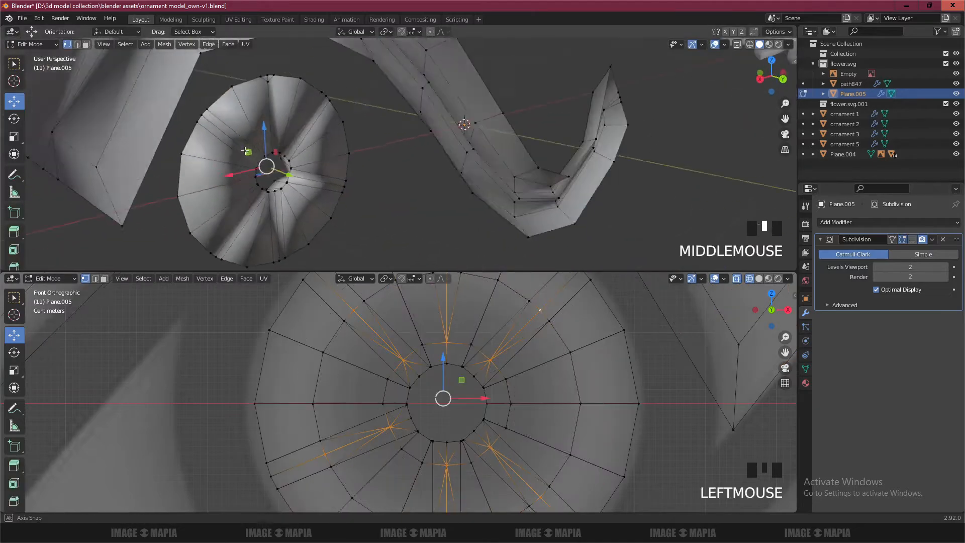
- Delete the entire bevelled ring from the mesh
scroll(242, 143, up, 2)
key(3)
right_click(219, 129)
middle_drag(222, 128, 353, 120)
scroll(554, 126, down, 2)
key(Tab)
key(Tab)
mouse_move(554, 125)
middle_down()
mouse_move(517, 131)
mouse_move(553, 131)
middle_up()
scroll(489, 292, down, 3)
key(x)
click(457, 344)
- Add a 16-vertex circle facing the front view and scale it to 0.160
scroll(457, 344, down, 2)
drag(453, 271, 447, 195)
key(shift+a)
click(438, 331)
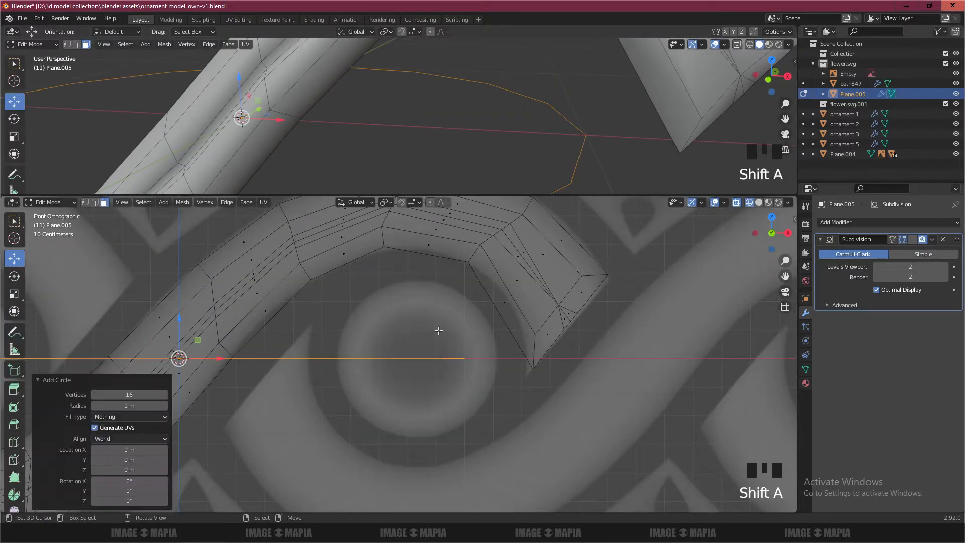
scroll(400, 302, down, 4)
click(408, 286)
key(s)
click(310, 345)
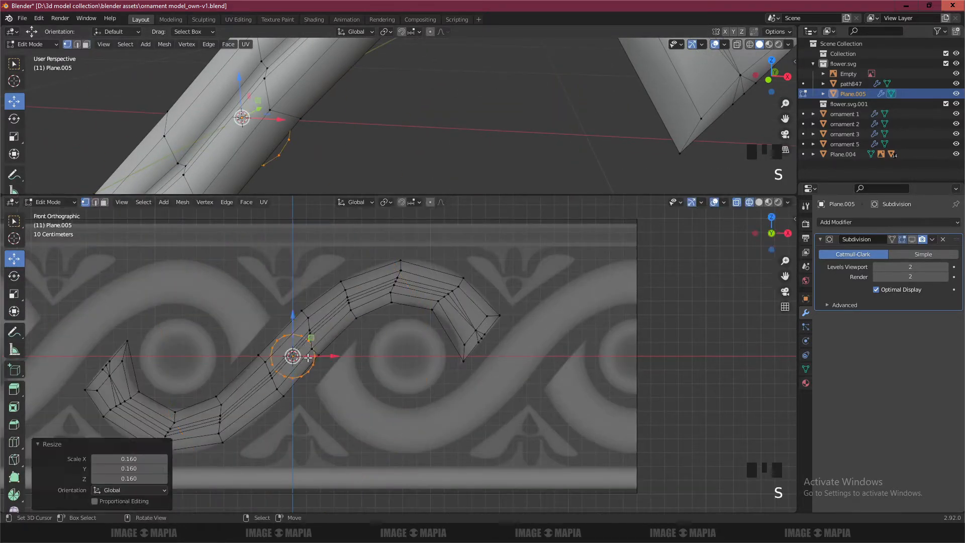
- Move the circle to the center of the reference ring and scale it by 0.376 as the inner hole
scroll(398, 354, up, 4)
key(g)
click(533, 354)
key(s)
click(451, 343)
- Extrude the circle's edges and scale them outward to the reference ring's outer boundary
key(e)
key(s)
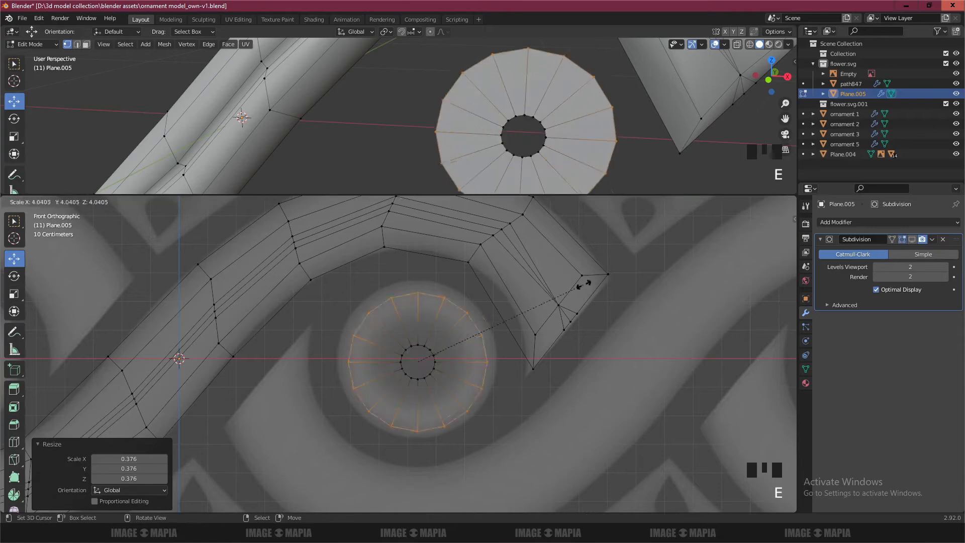
click(614, 279)
- Select the whole flat ring, extrude it -0.1 m along Y, and scale the raised face by about 0.63
right_click(431, 345)
key(ctrl+l)
scroll(471, 142, down, 2)
middle_drag(471, 141, 435, 156)
scroll(436, 157, up, 1)
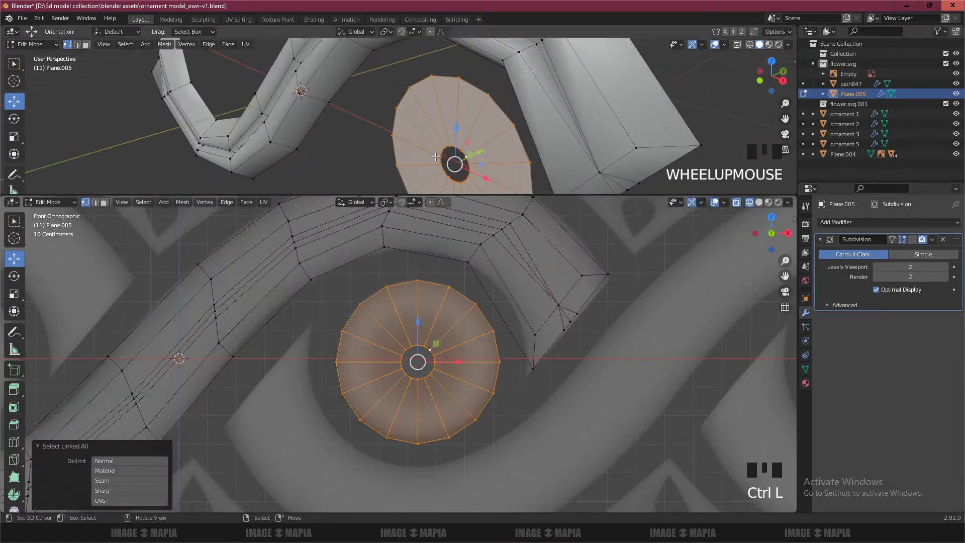
key(Return)
scroll(435, 157, up, 3)
key(s)
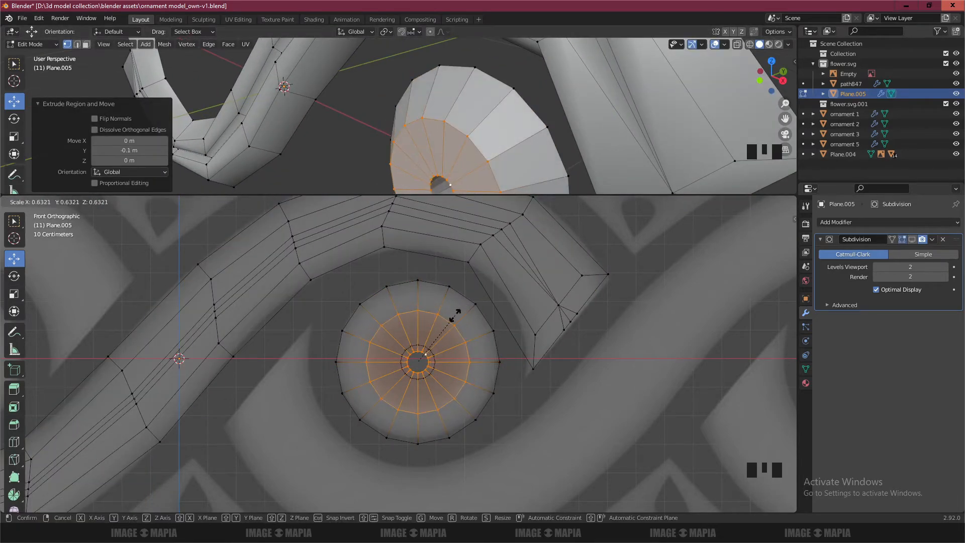
click(455, 316)
- Switch to edge selection and select every second radial edge line around the new ring
scroll(455, 322, up, 5)
right_click(446, 330)
key(alt+a)
scroll(442, 322, down, 2)
middle_drag(435, 173, 449, 173)
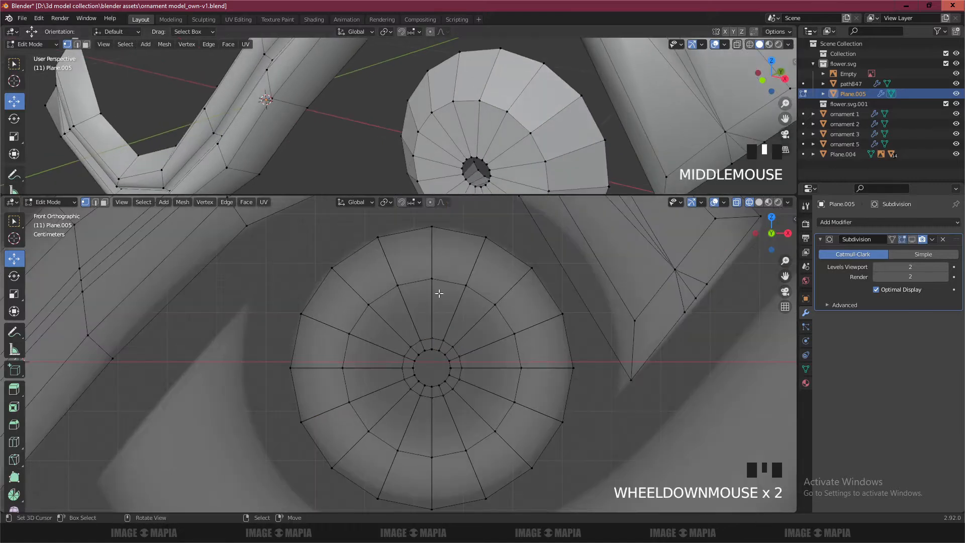
key(ctrl+Tab)
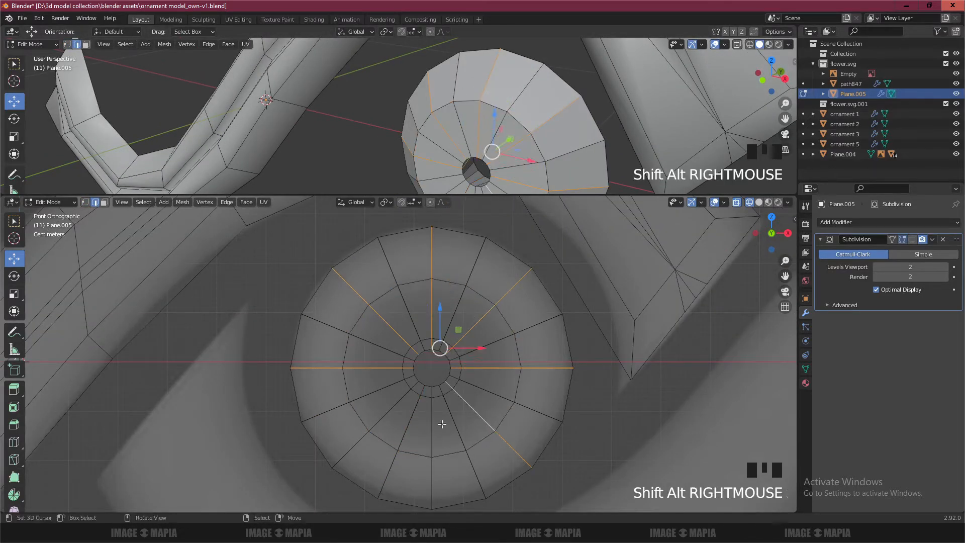
- Select all sixteen faces on the back of the ring and delete them
middle_drag(533, 187, 402, 180)
scroll(302, 125, up, 2)
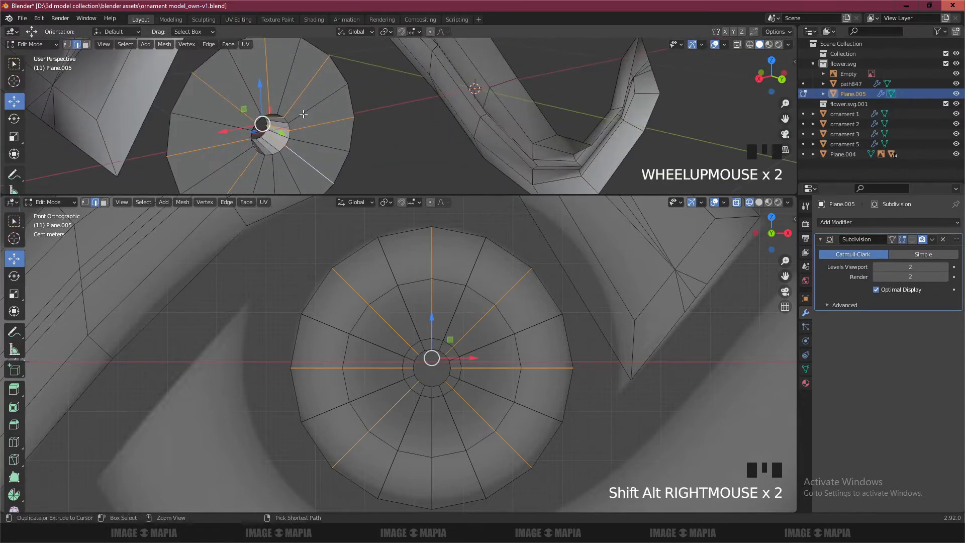
key(ctrl+Tab)
right_click(279, 78)
shift+right_click(254, 82)
shift+right_click(233, 92)
shift+right_click(216, 112)
shift+right_click(252, 180)
shift+right_click(265, 181)
shift+right_click(305, 173)
shift+right_click(325, 134)
shift+right_click(300, 75)
middle_drag(296, 91, 331, 101)
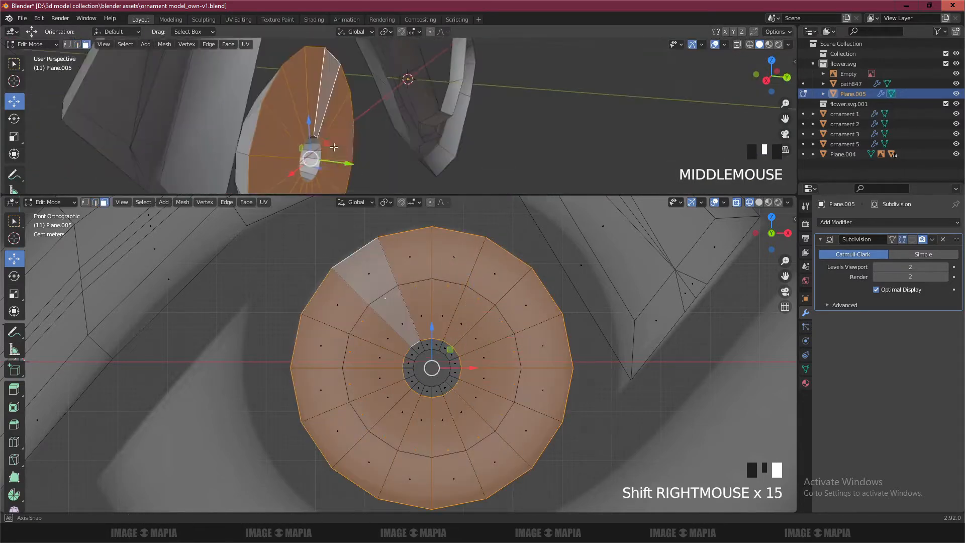
key(x)
click(324, 151)
- Bevel every second radial edge line of the ring with 2 segments and return to vertex selection with the Move tool
middle_drag(323, 150, 505, 111)
key(ctrl+Tab)
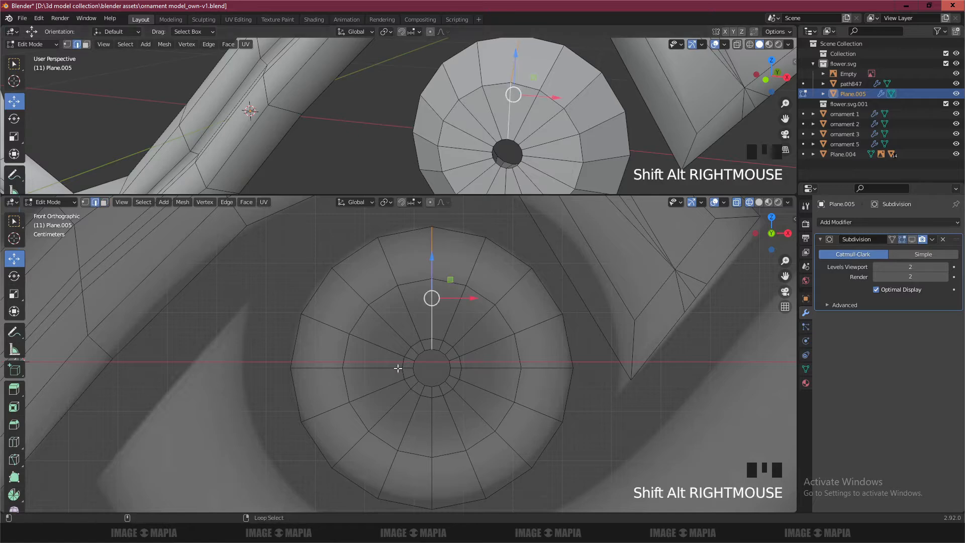
drag(432, 368, 435, 375)
click(167, 359)
scroll(435, 340, up, 1)
key(ctrl+Tab)
click(436, 333)
scroll(495, 326, down, 1)
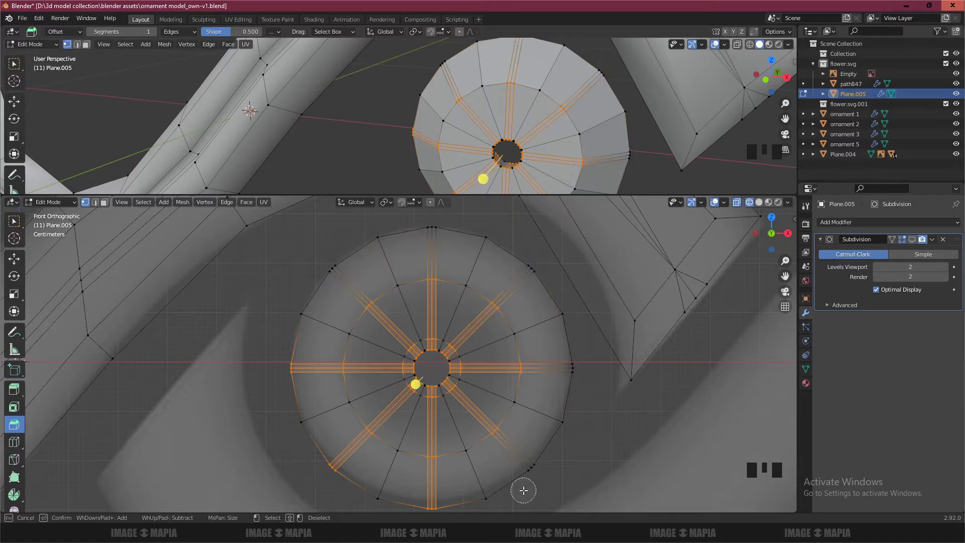
click(14, 259)
- Try merging at center the three adjacent bevel vertices at the top of the ring's central hole
scroll(469, 362, up, 7)
right_click(533, 340)
shift+right_click(518, 340)
shift+right_click(503, 340)
key(m)
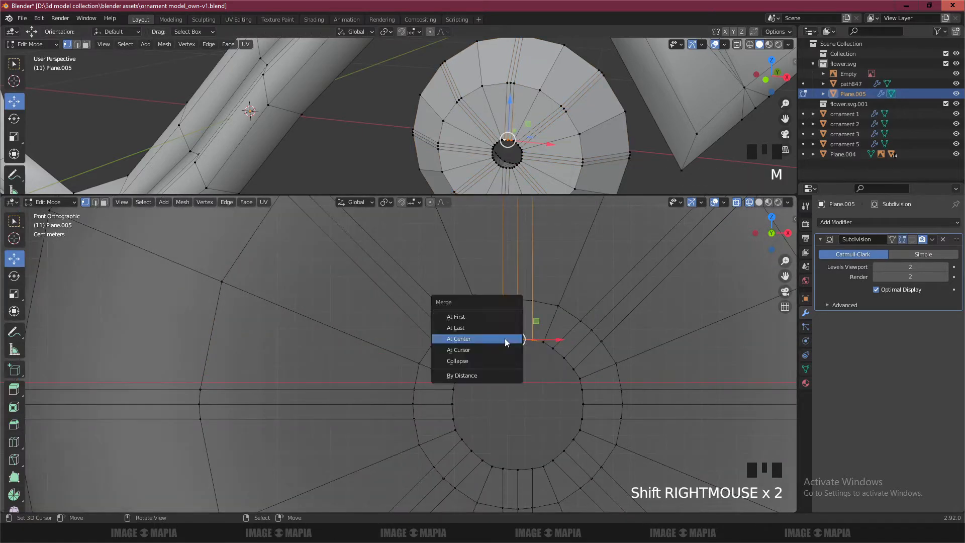
click(506, 338)
key(ctrl+z)
- Select the front edge loop of the ring's central hole and scale it outward
scroll(582, 122, up, 3)
middle_drag(501, 149, 486, 98)
alt+right_click(494, 97)
key(s)
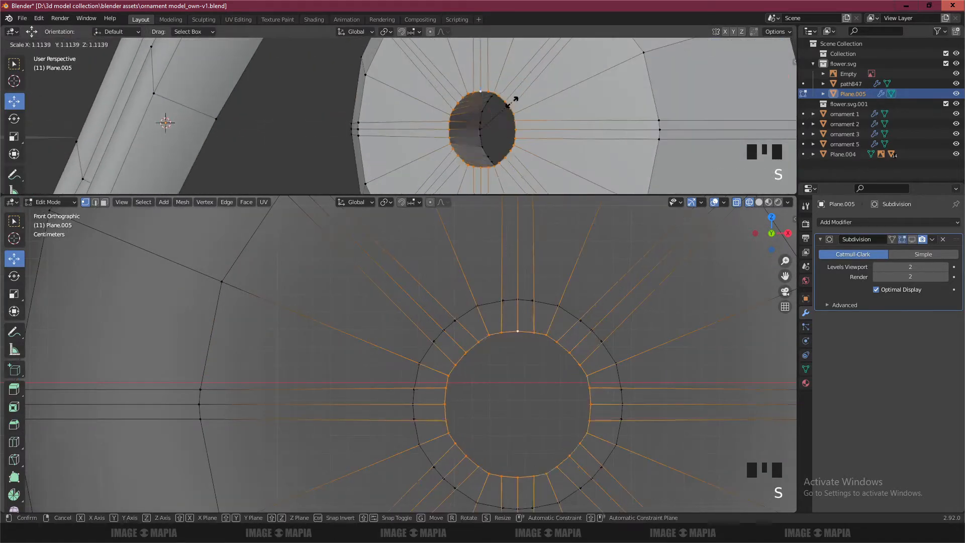
click(540, 73)
- Widen the front edge loop of the ring's central hole further and shrink its back edge loop to a narrow opening
alt+shift+right_click(510, 87)
key(s)
right_click(495, 246)
alt+right_click(487, 103)
key(s)
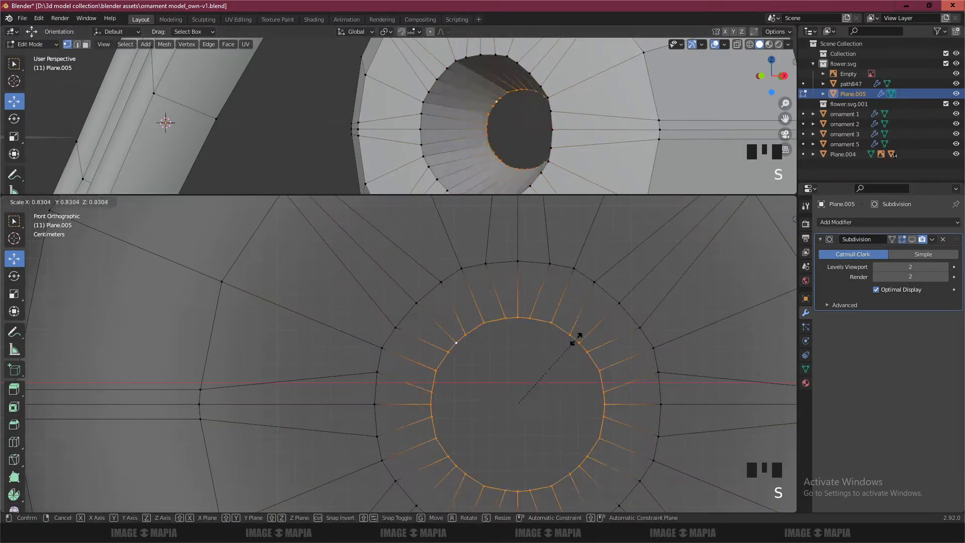
click(530, 379)
- Deselect the ring's geometry, save the file, and enlarge the perspective view
middle_drag(518, 145, 543, 143)
key(a)
key(ctrl+s)
drag(513, 194, 513, 277)
scroll(508, 151, down, 2)
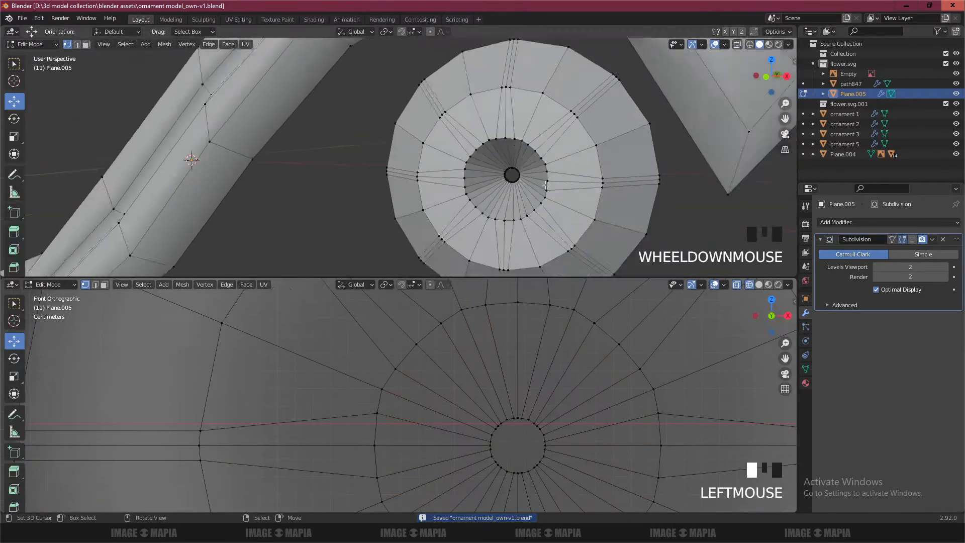
- Merge at center the three adjacent bevel vertices at the top and at the upper left of the hole's front edge
right_click(494, 206)
shift+right_click(480, 205)
shift+right_click(465, 205)
key(m)
click(459, 155)
right_click(443, 214)
shift+right_click(432, 222)
shift+right_click(422, 233)
key(m)
click(421, 226)
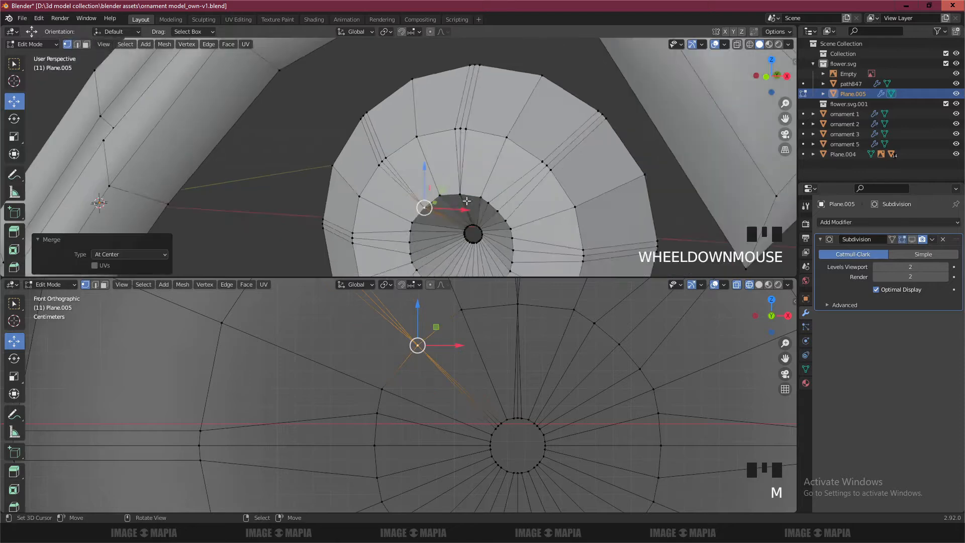
- Merge at center the vertex triples at the left and lower left of the hole's front edge
shift+right_click(501, 165)
key(m)
click(496, 163)
right_click(513, 194)
shift+right_click(525, 209)
shift+right_click(540, 222)
key(m)
click(518, 205)
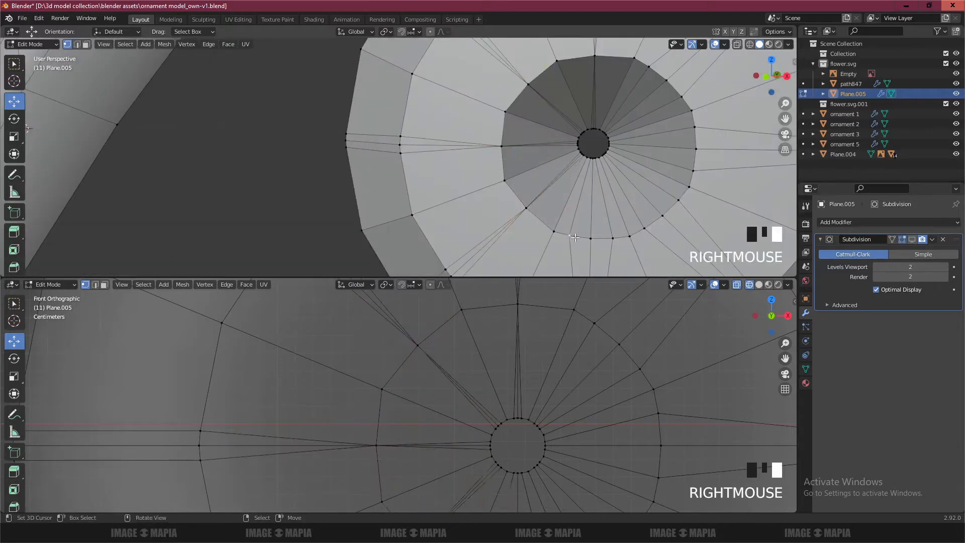
- Merge at center the vertex triples at the bottom and lower right of the hole's front edge
click(596, 187)
right_click(644, 228)
shift+right_click(663, 216)
shift+right_click(679, 200)
key(m)
click(683, 193)
- Merge at center the remaining vertex triples at the right and upper right of the hole's front edge
right_click(694, 170)
shift+right_click(697, 148)
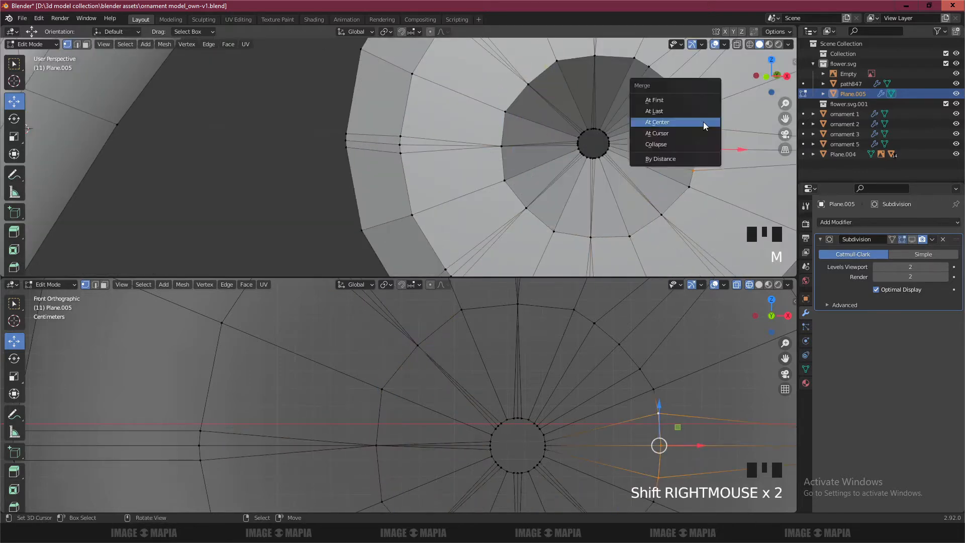
key(m)
click(662, 59)
- Select the merged hole vertices and the central bevel vertices of the middle loop, and push them back along Y to carve radial grooves
middle_drag(663, 59, 521, 147)
shift+right_click(520, 148)
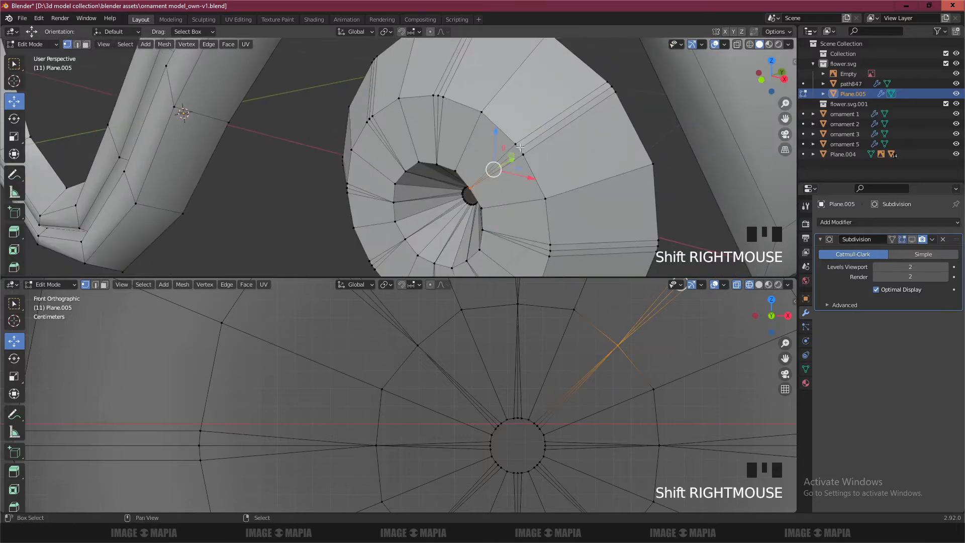
middle_drag(406, 111, 454, 107)
shift+right_click(490, 98)
shift+right_click(532, 140)
shift+right_click(456, 173)
shift+right_click(516, 174)
scroll(395, 407, down, 3)
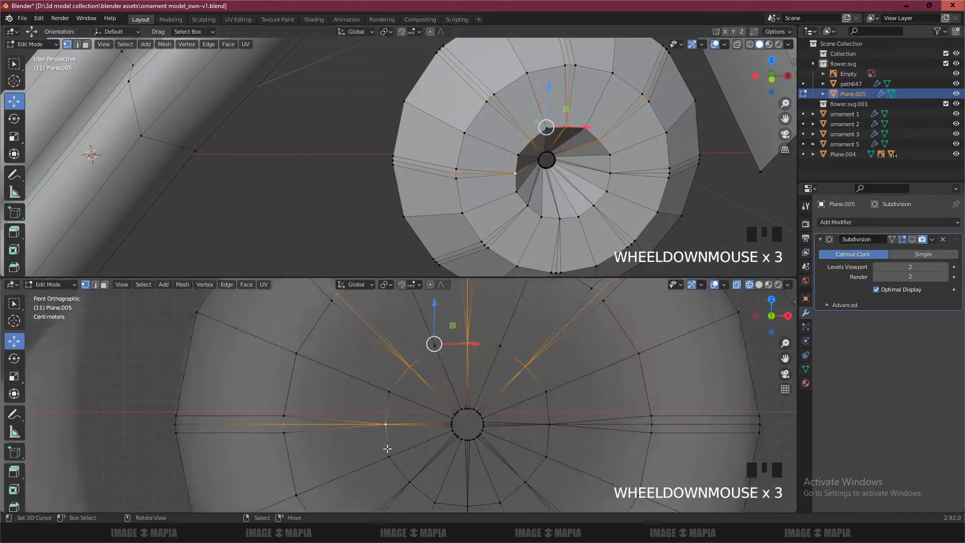
shift+middle_drag(388, 444, 388, 332)
shift+right_click(337, 443)
shift+middle_drag(447, 424, 383, 401)
shift+right_click(403, 371)
shift+right_click(403, 473)
shift+right_click(534, 419)
shift+right_click(461, 347)
scroll(459, 348, down, 3)
middle_drag(397, 173, 442, 201)
drag(435, 208, 451, 199)
scroll(450, 199, down, 2)
middle_drag(451, 201, 412, 176)
- Show the subdivision in the viewport and shade all linked faces of the ring smooth
key(Tab)
click(912, 239)
middle_drag(505, 159, 474, 146)
key(Tab)
key(ctrl+l)
click(165, 45)
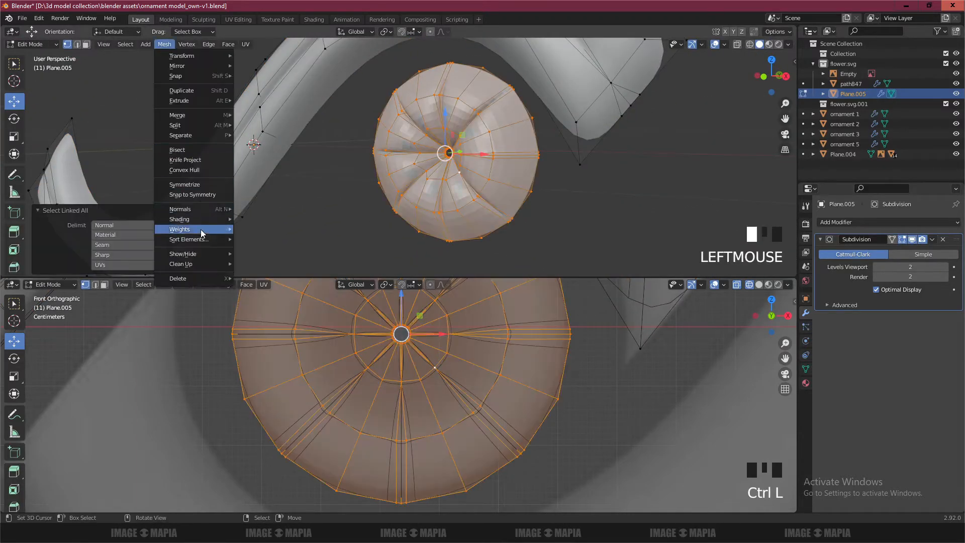
mouse_move(148, 47)
mouse_move(229, 45)
click(254, 229)
key(Tab)
middle_drag(432, 176, 459, 140)
- Select the middle-loop vertices between the ring's grooves and pull them forward along Y to bulge the petals
key(Tab)
scroll(476, 170, up, 2)
key(a)
key(a)
shift+right_click(467, 235)
shift+right_click(519, 237)
shift+right_click(560, 204)
shift+right_click(565, 153)
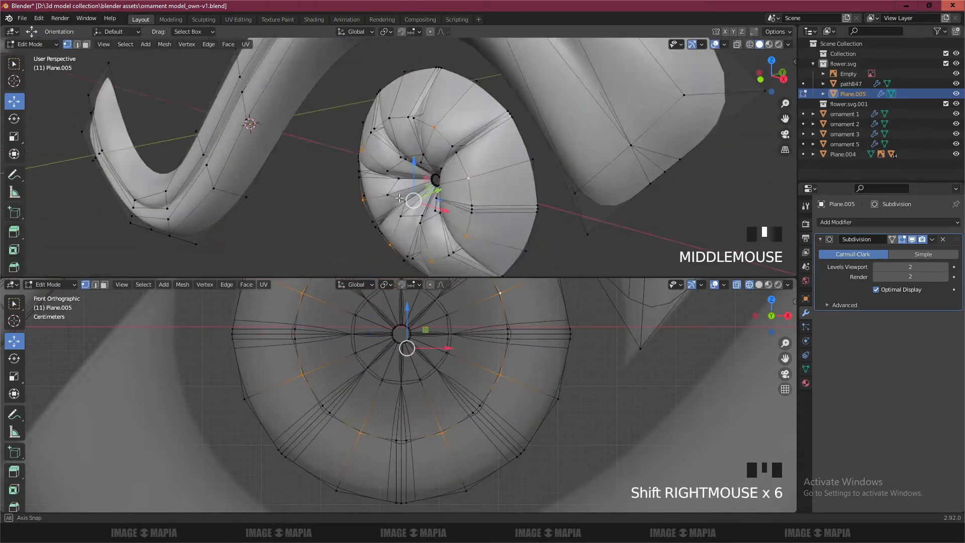
drag(436, 183, 413, 194)
- Return to Object Mode, enlarge the front view, and save the file
key(Tab)
key(a)
scroll(436, 189, down, 3)
scroll(436, 188, down, 3)
scroll(472, 317, down, 6)
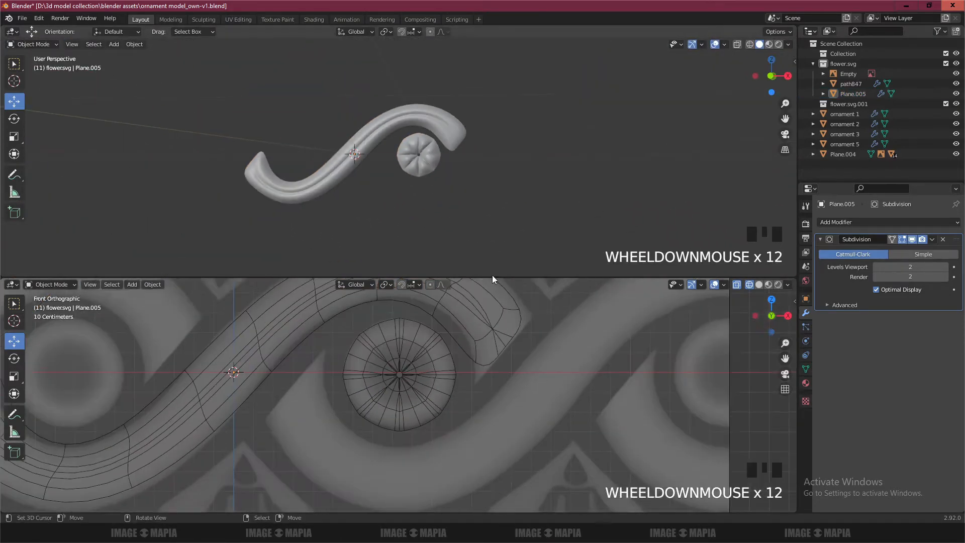
drag(493, 277, 485, 174)
scroll(389, 321, up, 3)
key(ctrl+s)
scroll(427, 135, down, 3)
middle_drag(428, 132, 451, 136)
scroll(442, 138, up, 2)
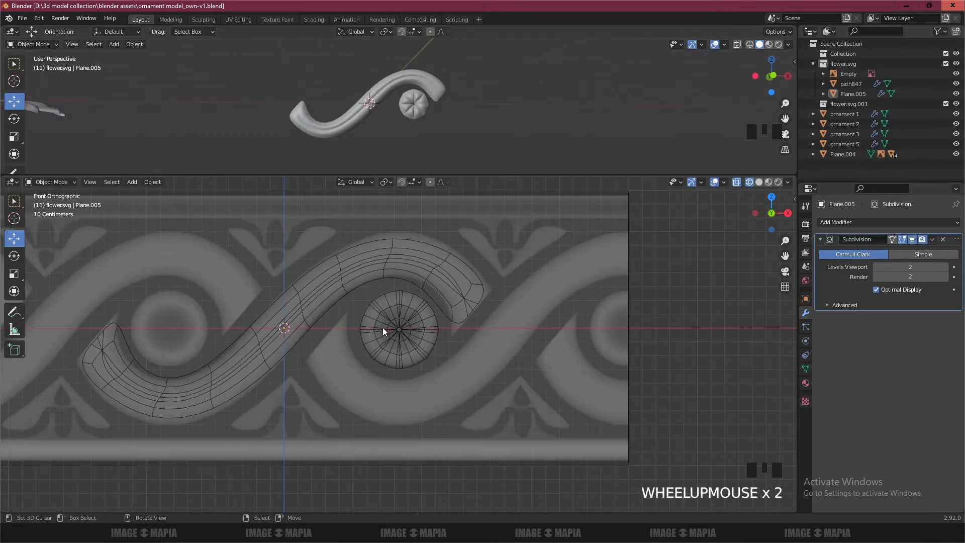
- Add a plane inside the scroll and ring mesh in Edit Mode, aligned to the view
shift+middle_drag(383, 328, 441, 363)
right_click(424, 308)
right_click(419, 306)
scroll(383, 296, up, 3)
key(Tab)
key(a)
shift+middle_drag(354, 292, 453, 381)
key(shift+a)
click(434, 247)
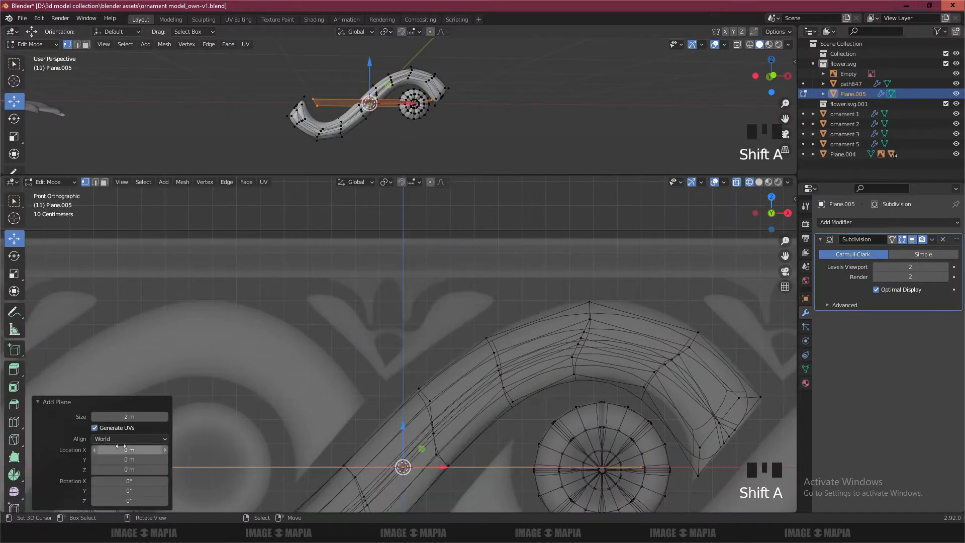
click(121, 440)
click(114, 460)
- Scale the plane down, turn off the viewport subdivision, and move the plane over the leaf motif above the scroll
key(s)
click(480, 308)
click(912, 240)
key(s)
click(413, 423)
key(g)
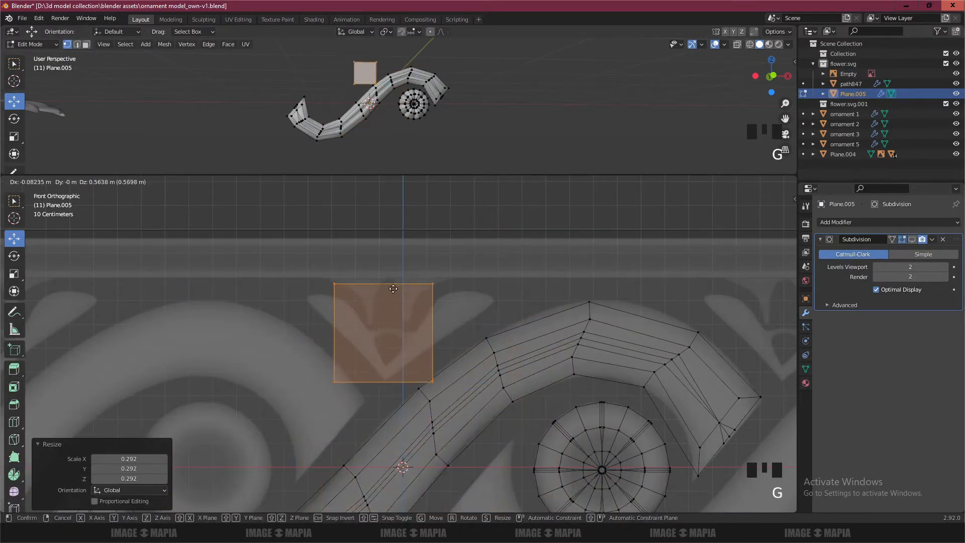
click(394, 288)
- Shrink the plane, rotate it about -44.2° into a diamond, and move it down within the leaf motif
scroll(394, 289, up, 2)
key(s)
click(406, 299)
key(r)
click(431, 276)
key(g)
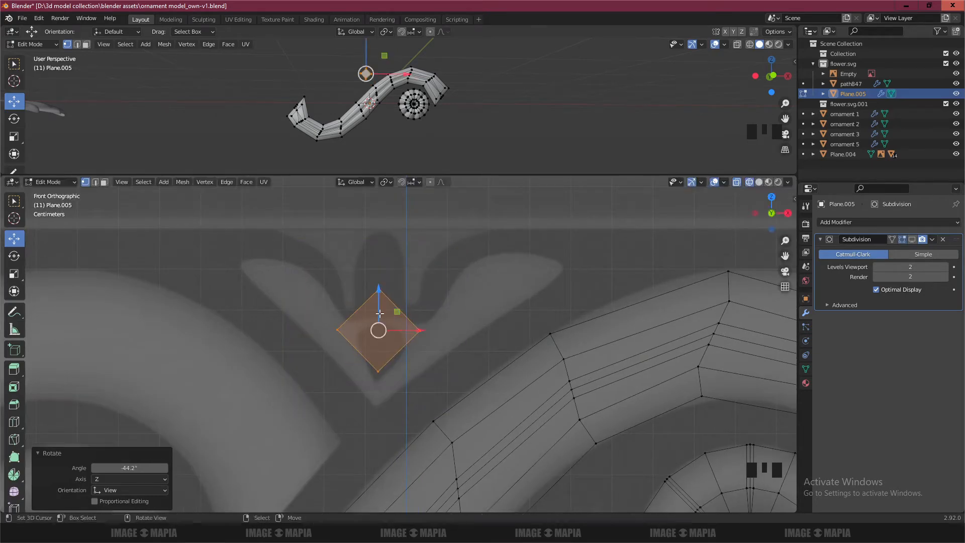
click(380, 346)
- Scale the diamond by about 0.479 and fit it onto the bottom tip of the leaf motif
key(s)
click(392, 370)
key(g)
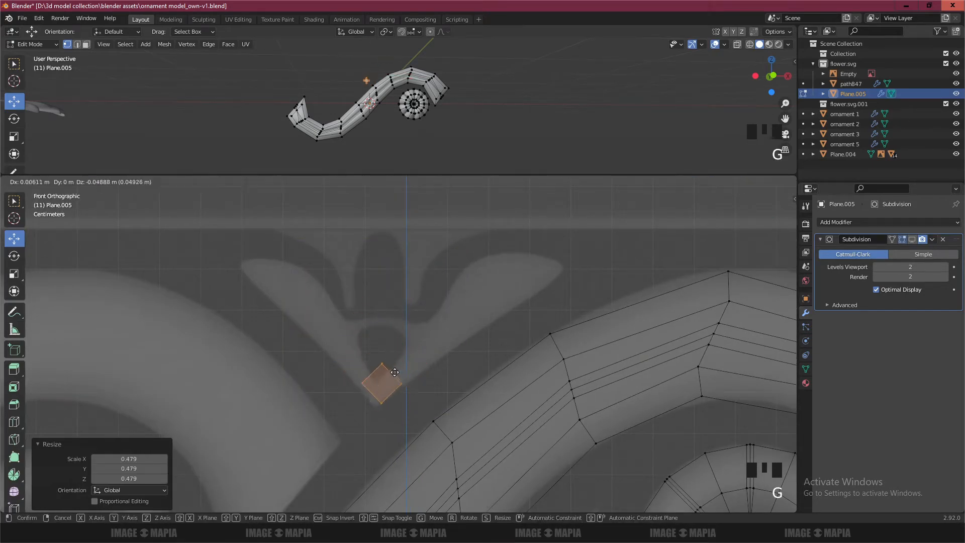
click(403, 364)
scroll(403, 364, up, 3)
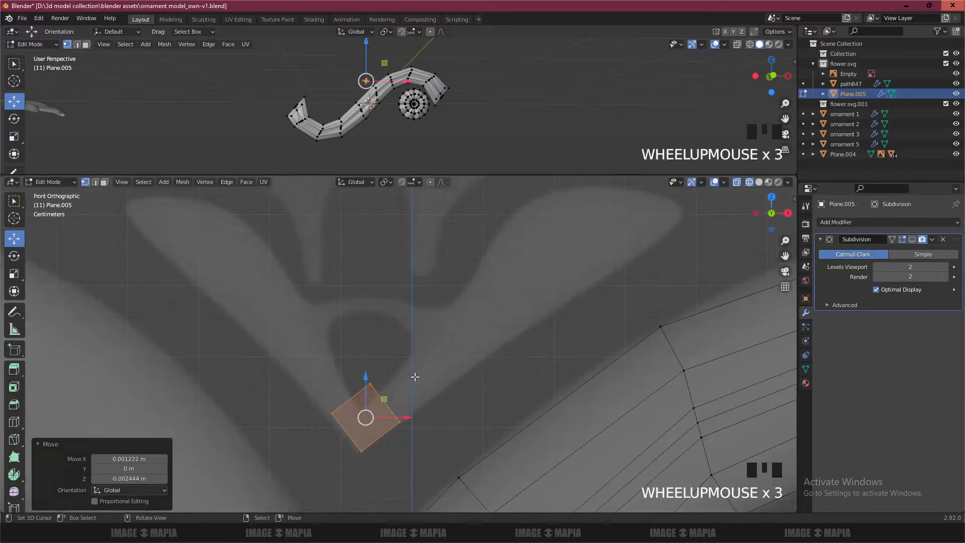
key(g)
click(372, 400)
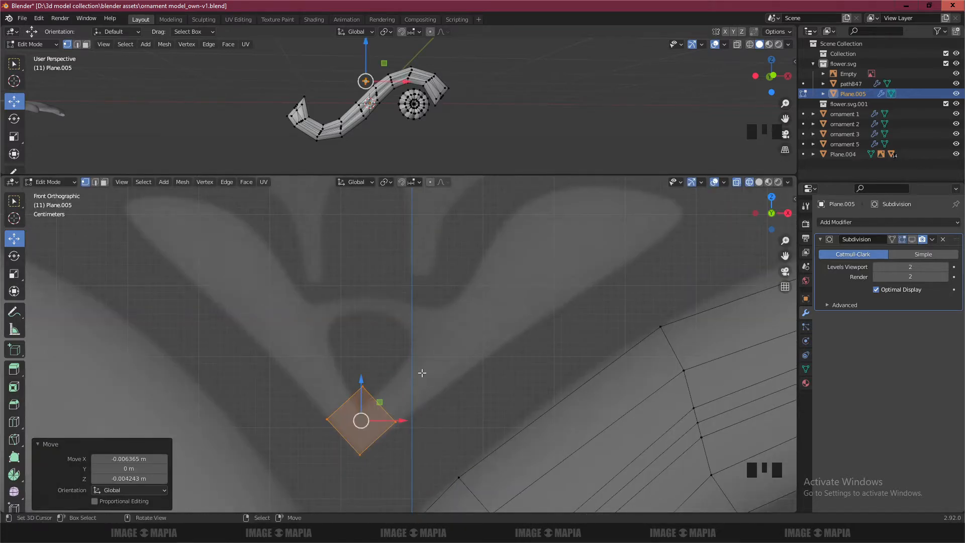
- Extrude the diamond's upper-right edge twice along the right leaf and adjust the new vertices to the reference outline
key(a)
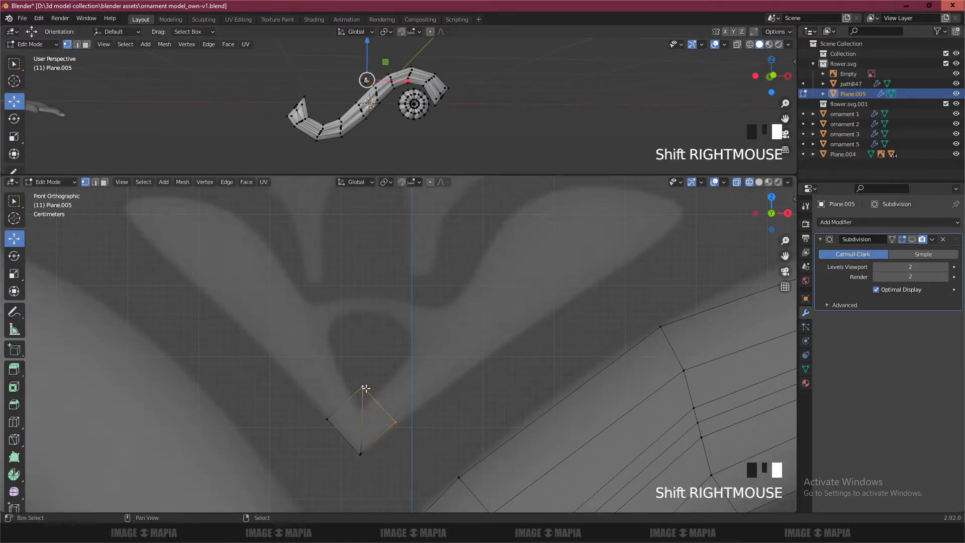
click(440, 347)
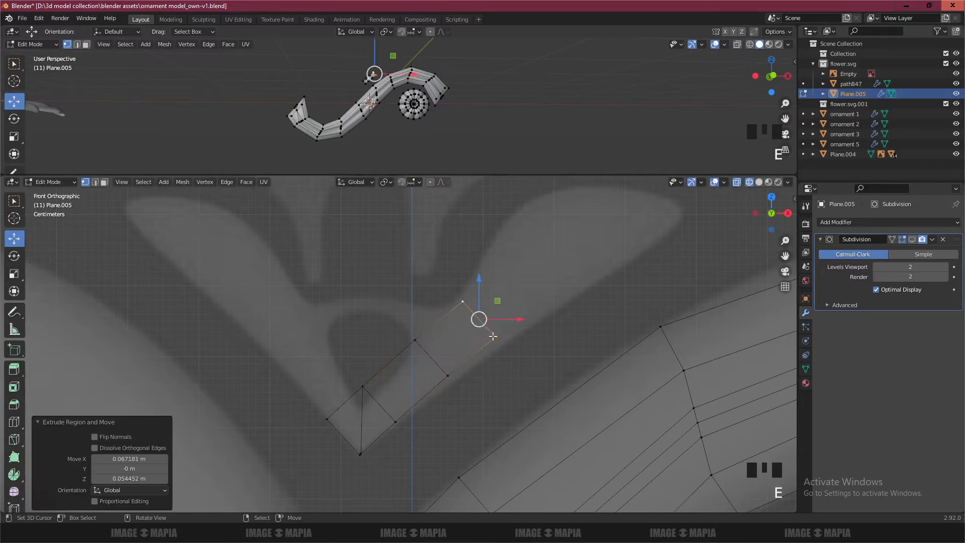
key(g)
click(421, 344)
key(g)
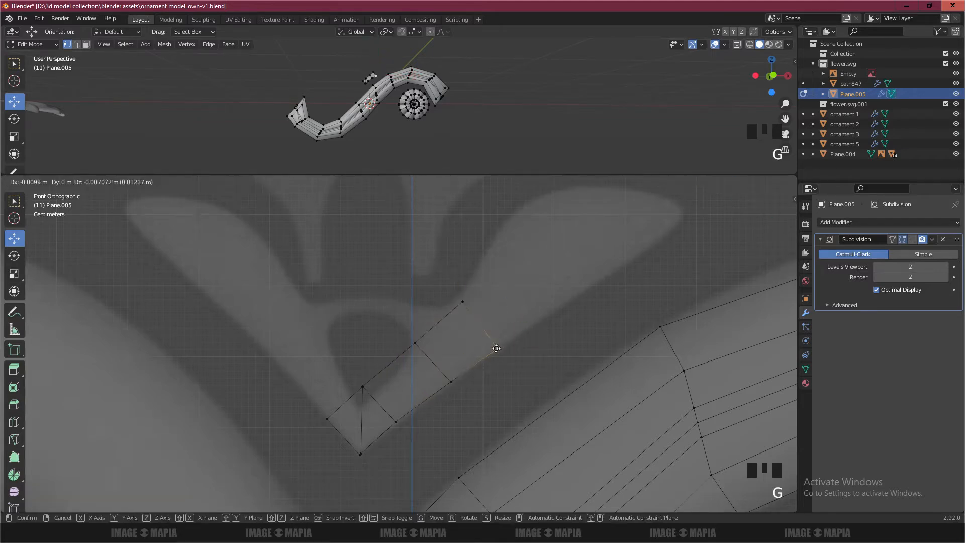
- Extrude further segments up the widening right leaf and move their vertices onto its outline
ctrl+click(553, 236)
key(g)
click(540, 256)
scroll(540, 257, down, 1)
ctrl+click(564, 276)
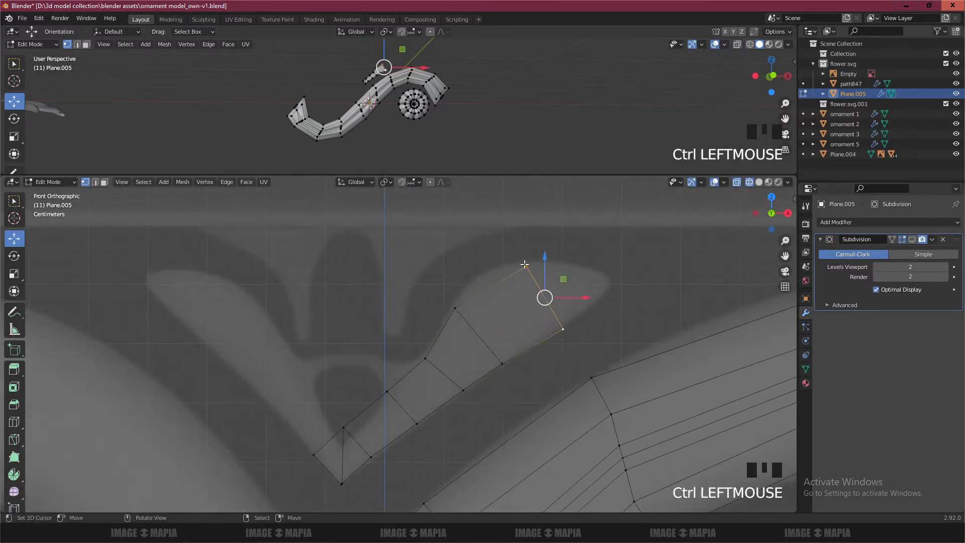
key(g)
ctrl+click(590, 272)
key(g)
click(590, 269)
- Adjust the lower vertex near the right leaf's end and extrude the end edge out to the tip
right_click(586, 303)
key(g)
click(590, 307)
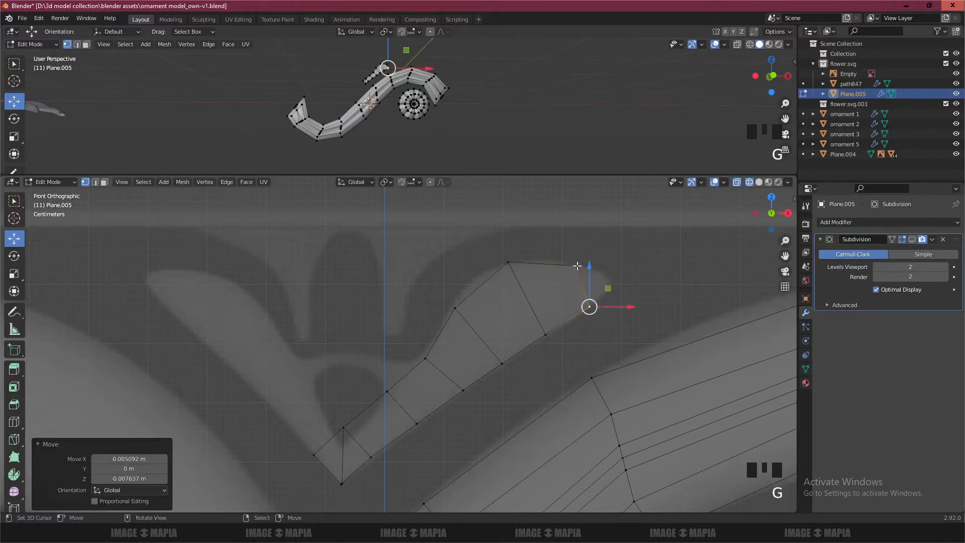
right_click(574, 267)
shift+right_click(590, 306)
key(e)
click(627, 275)
- Lower the vertex at the fork between the two leaves and nudge the next inner vertex of the right leaf
right_click(343, 427)
shift+right_click(314, 455)
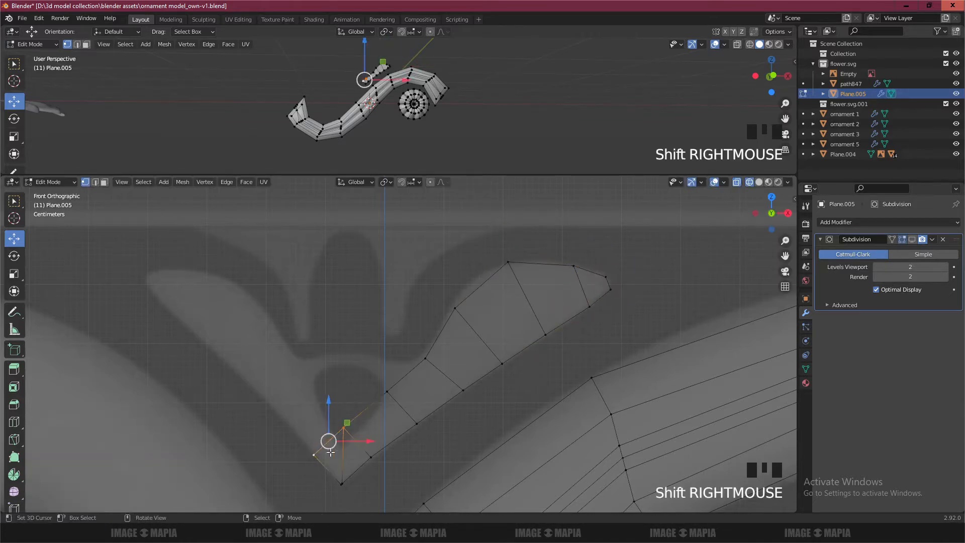
right_click(344, 427)
drag(342, 390, 343, 405)
right_click(386, 392)
key(g)
click(387, 394)
- Extrude the diamond's upper-left edge into the left leaf and move the new inner vertex onto the reference outline
right_click(314, 456)
ctrl+click(295, 403)
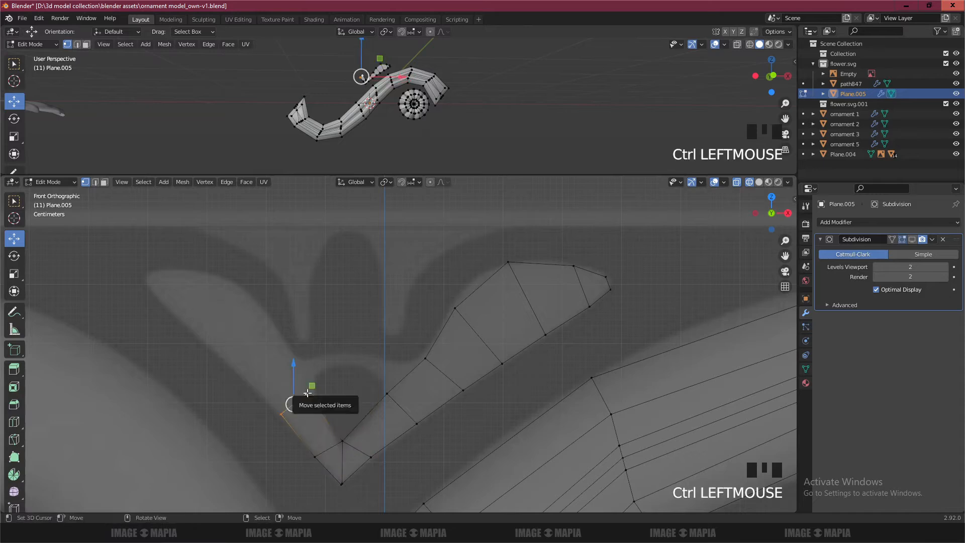
right_click(309, 390)
key(g)
click(312, 390)
- Extrude a second segment up the left leaf and move both of its new vertices onto the leaf's outline
shift+right_click(282, 414)
ctrl+click(264, 367)
right_click(279, 354)
key(g)
right_click(251, 382)
key(g)
click(258, 391)
- Extrude further segments up the left leaf to its tip, moving the lower vertex onto the outline
shift+right_click(299, 357)
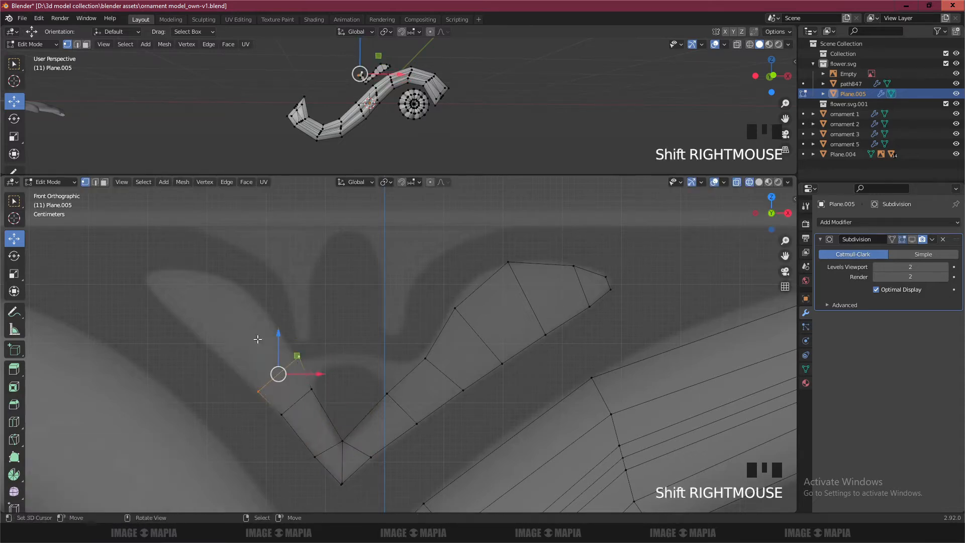
ctrl+click(243, 332)
right_click(225, 355)
key(g)
click(224, 355)
click(193, 327)
ctrl+click(169, 280)
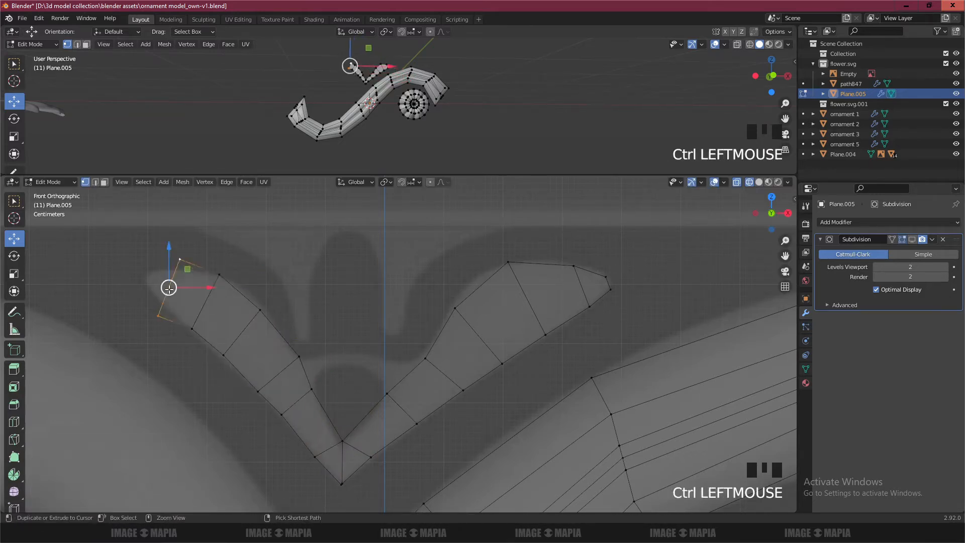
ctrl+click(150, 274)
- Fit the left leaf's upper vertex near the tip and two vertices of the right leaf's narrow part to the reference
right_click(220, 276)
key(g)
click(218, 281)
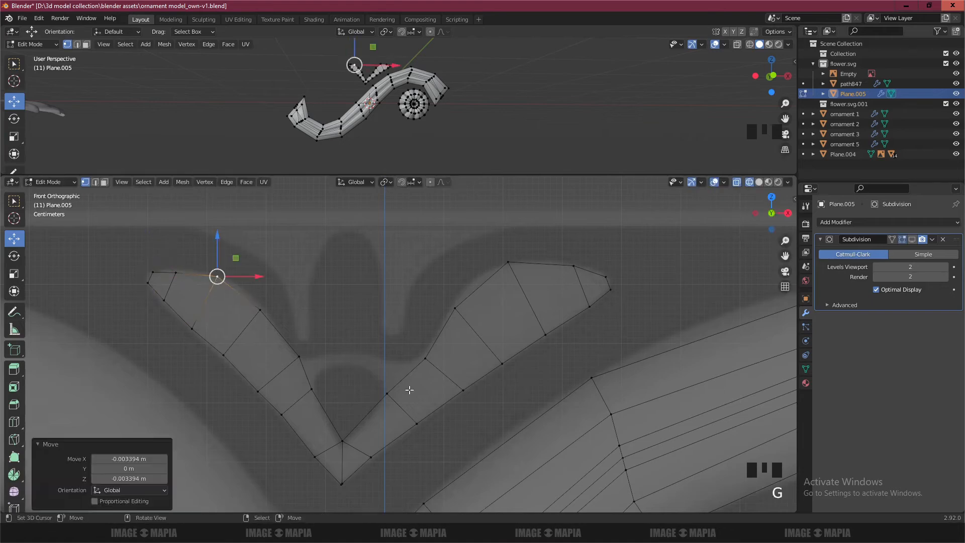
right_click(425, 360)
key(g)
click(415, 364)
right_click(461, 389)
key(g)
click(450, 395)
right_click(300, 359)
key(g)
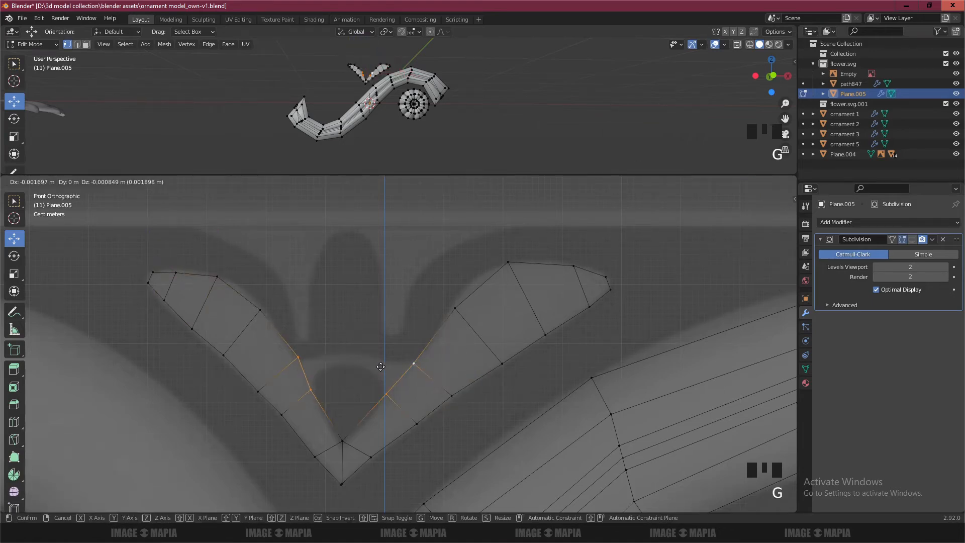
right_click(382, 366)
- Extrude the left leaf's inner edge across the gap to the right leaf, rotating and shrinking it at the arch's middle
right_click(313, 387)
shift+right_click(302, 358)
key(e)
click(361, 338)
key(r)
click(383, 330)
click(359, 348)
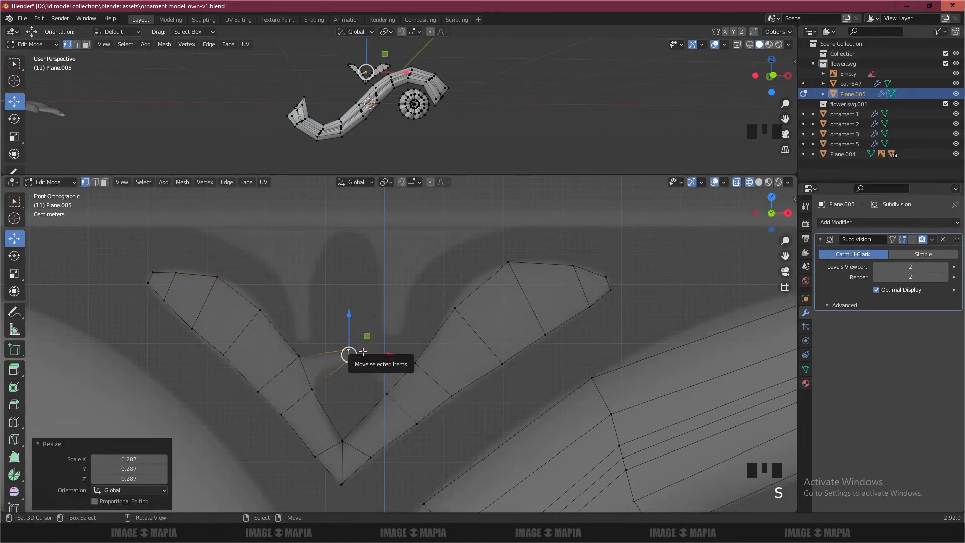
key(e)
click(399, 370)
- Merge the arch's two end vertices with the right leaf's inner vertices and adjust the lower merged vertex
scroll(399, 371, up, 2)
right_click(387, 375)
shift+right_click(417, 371)
key(m)
click(384, 359)
right_click(383, 392)
shift+right_click(383, 414)
key(k)
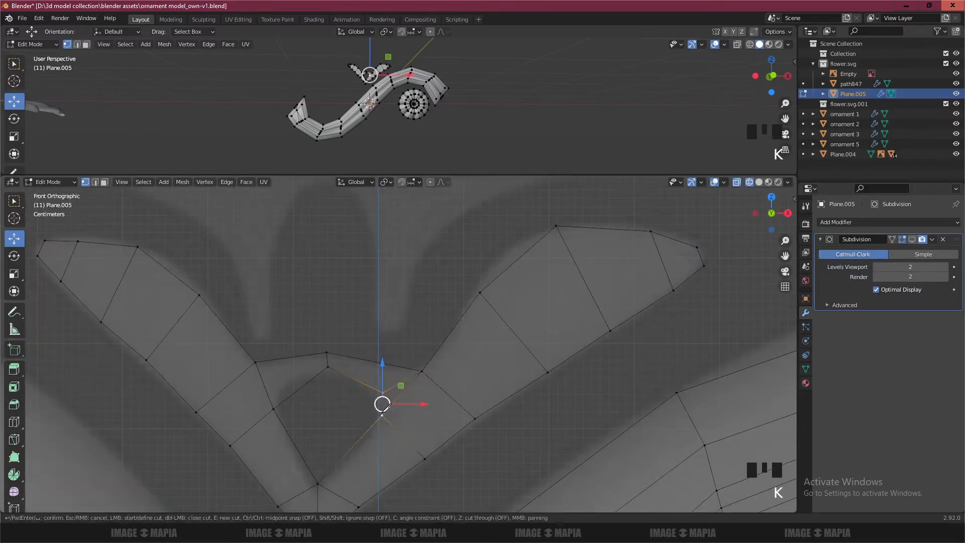
right_click(383, 415)
key(m)
click(383, 414)
key(g)
click(386, 406)
- Shift the arch's middle edge to the centre and add loop cuts in both halves to round the opening
alt+right_click(329, 361)
key(g)
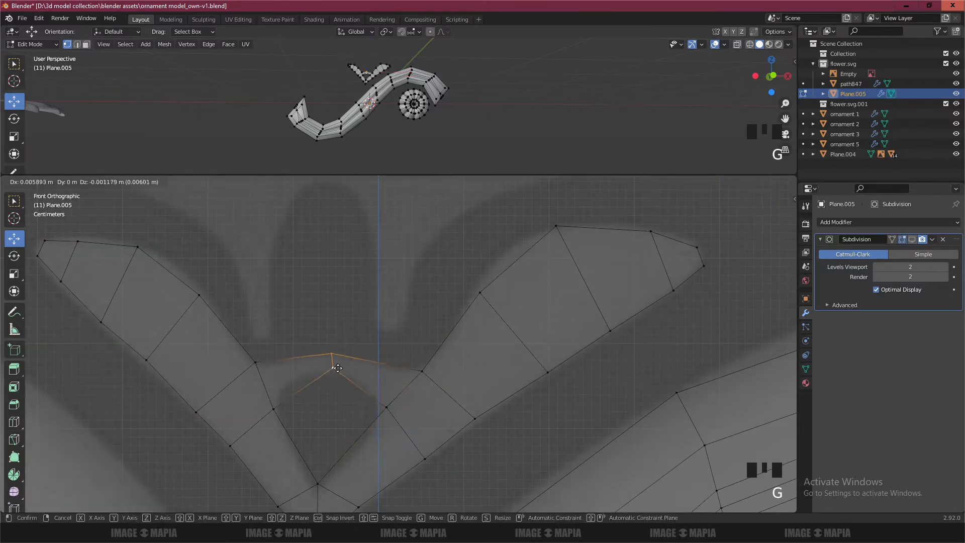
click(333, 366)
key(a)
key(ctrl+r)
click(297, 371)
right_click(298, 373)
right_click(303, 389)
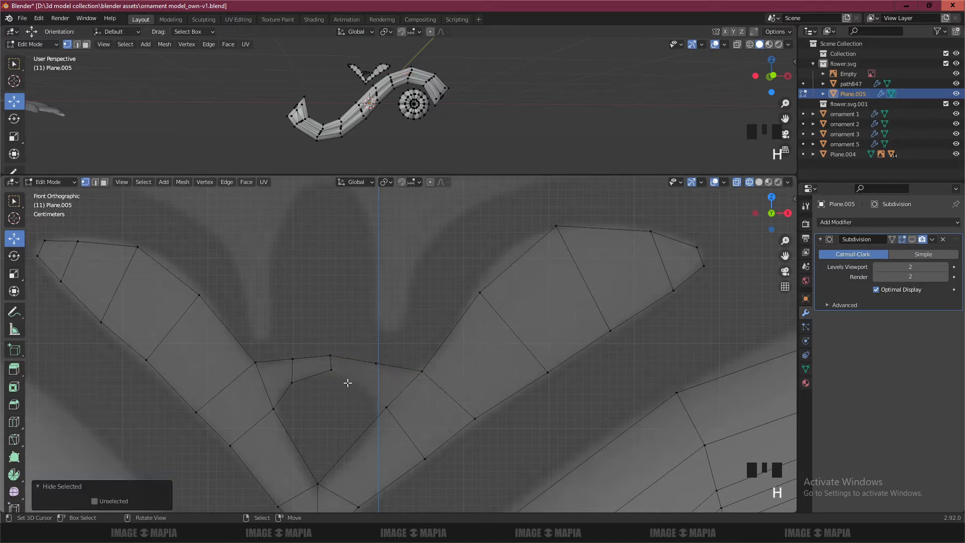
click(352, 384)
- Duplicate the whole grooved ring and place the copy over the reference circle on the scroll's other side
scroll(371, 374, down, 10)
key(ctrl+l)
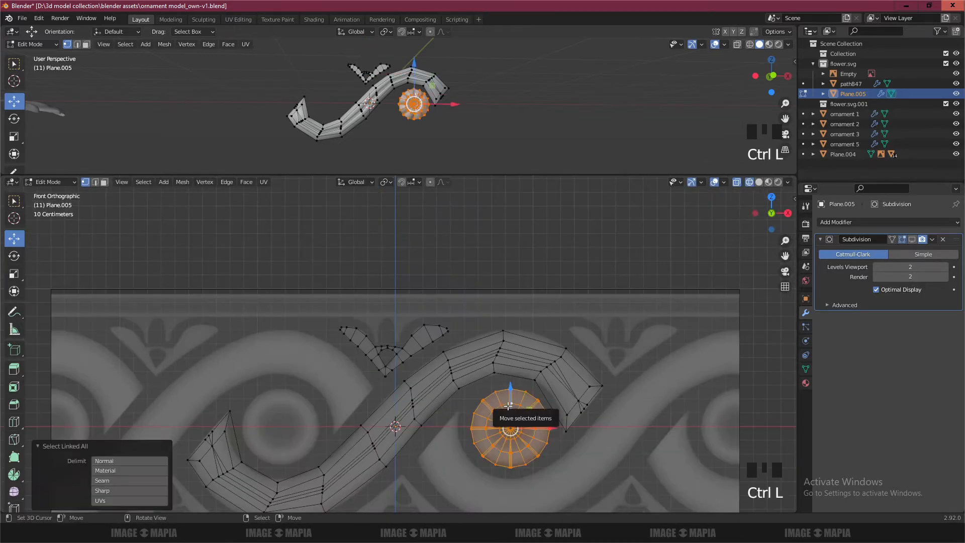
key(shift+d)
key(g)
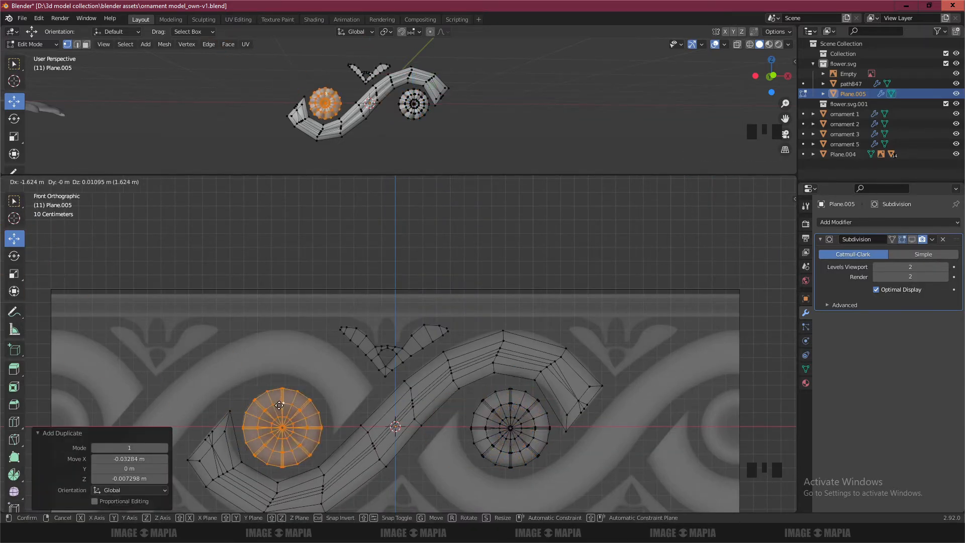
click(287, 400)
- Select the whole leaf motif and inset its faces slightly to form a narrow border along the outline
scroll(405, 354, up, 3)
scroll(406, 354, down, 5)
scroll(405, 354, up, 7)
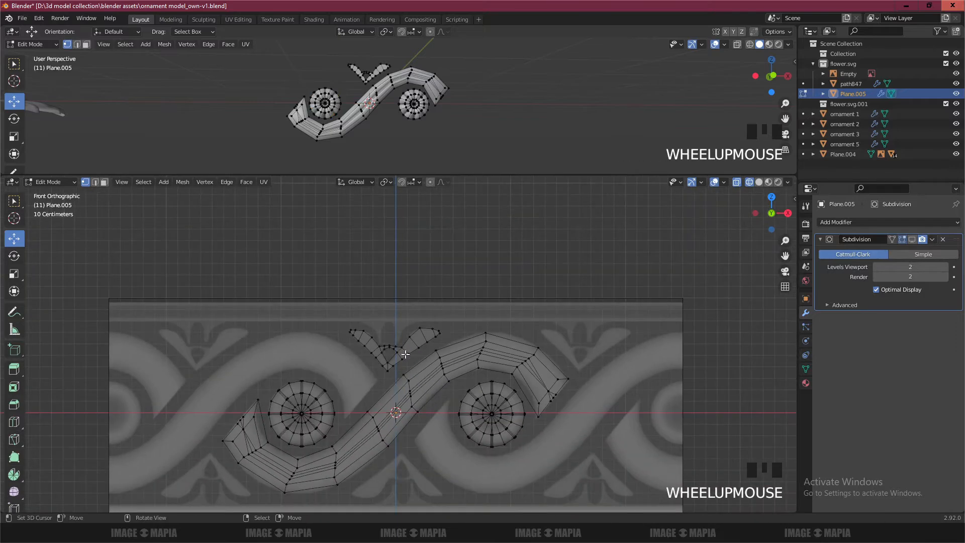
middle_drag(390, 98, 370, 117)
scroll(371, 116, up, 4)
shift+middle_drag(371, 117, 395, 173)
scroll(393, 356, down, 3)
scroll(394, 356, up, 4)
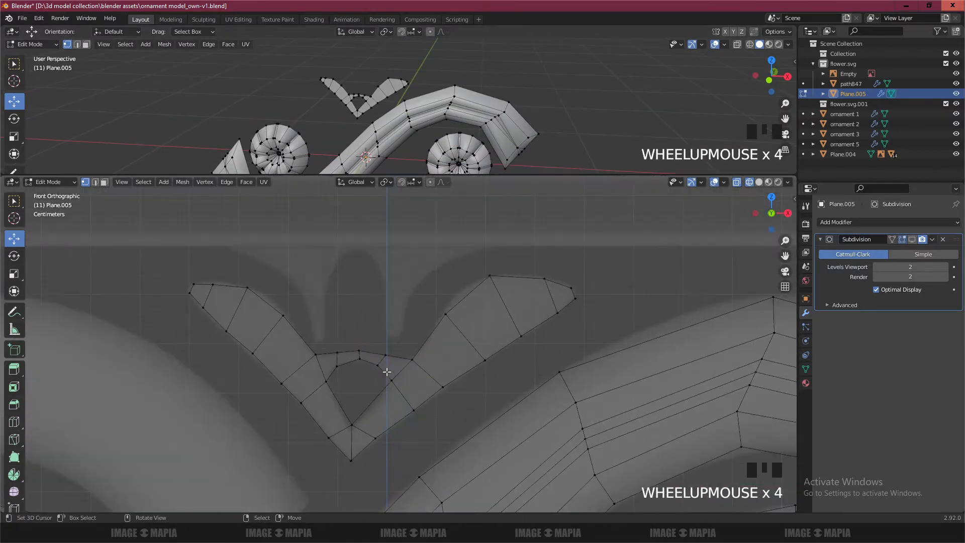
key(ctrl+l)
click(14, 386)
mouse_move(367, 352)
mouse_down()
mouse_move(365, 330)
mouse_move(366, 349)
mouse_up()
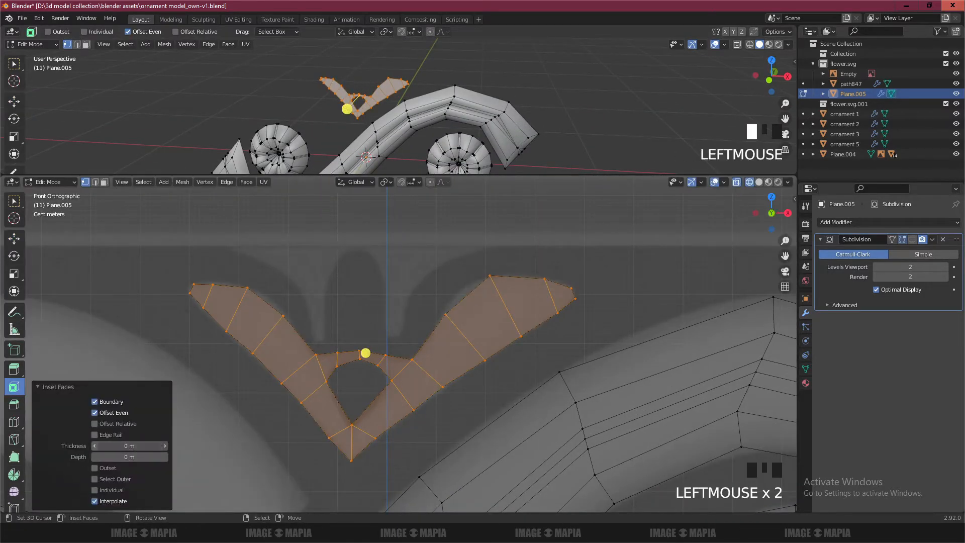
click(14, 238)
- Select the motif's inner faces inside the inset border across the leaves, the arch and the bottom fork
scroll(51, 245, up, 3)
key(a)
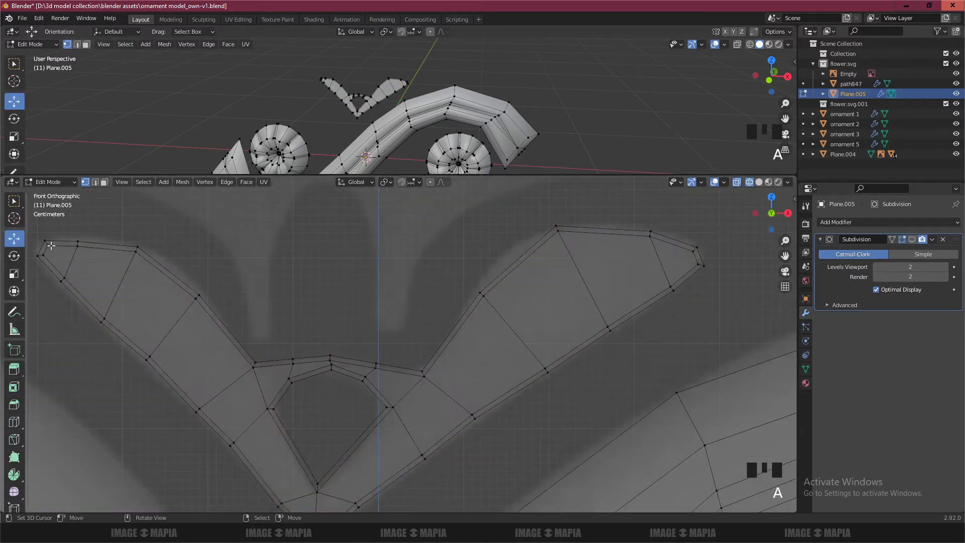
right_click(56, 254)
key(ctrl+Tab)
right_click(59, 254)
key(ctrl+Tab)
right_click(58, 257)
shift+right_click(96, 277)
shift+right_click(145, 309)
shift+right_click(200, 356)
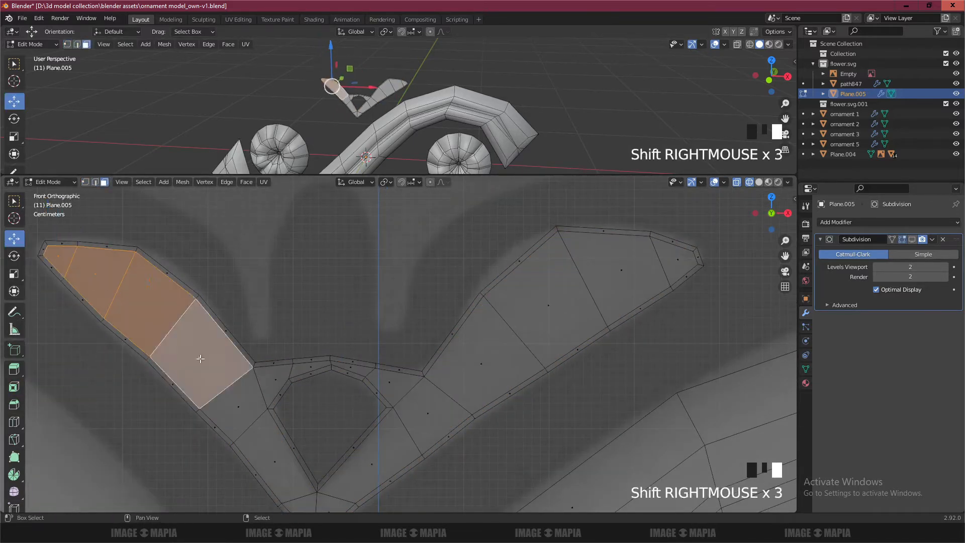
shift+right_click(347, 368)
shift+right_click(389, 382)
alt+shift+right_click(400, 421)
shift+middle_drag(334, 470, 355, 372)
shift+right_click(328, 419)
shift+right_click(350, 414)
middle_drag(356, 126, 402, 103)
key(g)
key(y)
click(321, 147)
scroll(347, 226, down, 2)
key(ctrl+z)
- Add the missed inner face to the selection and move the faces along Y to raise the motif in relief
scroll(434, 84, up, 3)
shift+right_click(433, 85)
scroll(433, 84, down, 4)
key(g)
key(y)
click(267, 156)
- Move the left leaf's inner vertices at the tip and along its upper curve inward to widen the bevel
scroll(282, 176, down, 3)
key(ctrl+Tab)
click(259, 247)
key(alt+a)
shift+middle_drag(242, 262, 306, 300)
scroll(297, 286, up, 3)
right_click(177, 210)
shift+right_click(174, 219)
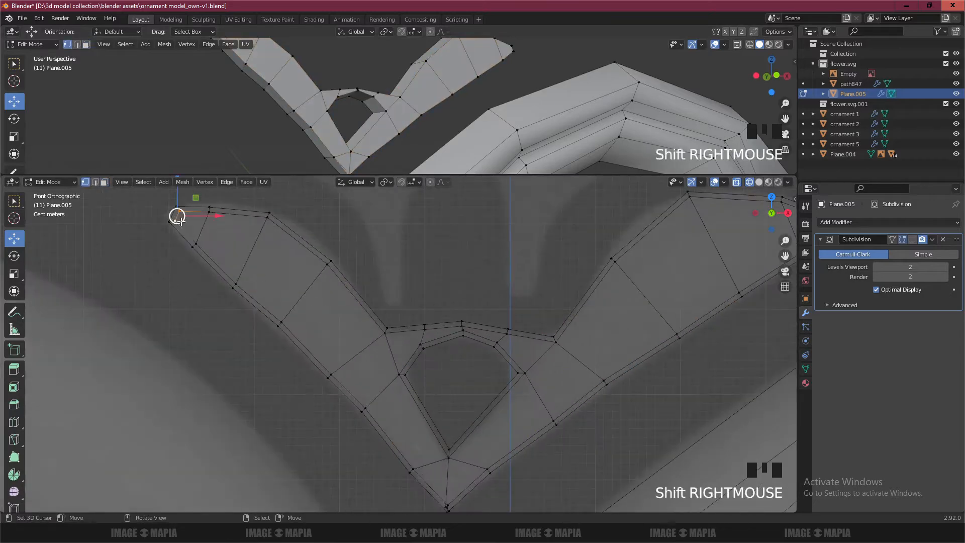
shift+right_click(327, 265)
key(g)
click(328, 278)
- Move the inner vertices along the left leaf's lower side and around the arch junction away from the outline
right_click(385, 332)
key(g)
click(375, 339)
right_click(331, 375)
key(g)
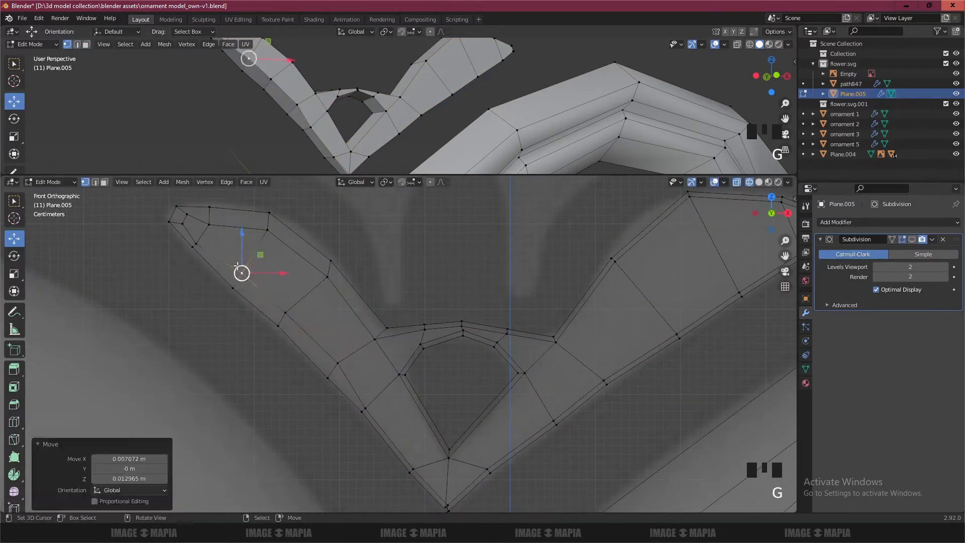
right_click(364, 407)
key(g)
click(373, 402)
right_click(400, 374)
key(g)
click(393, 382)
right_click(420, 344)
key(g)
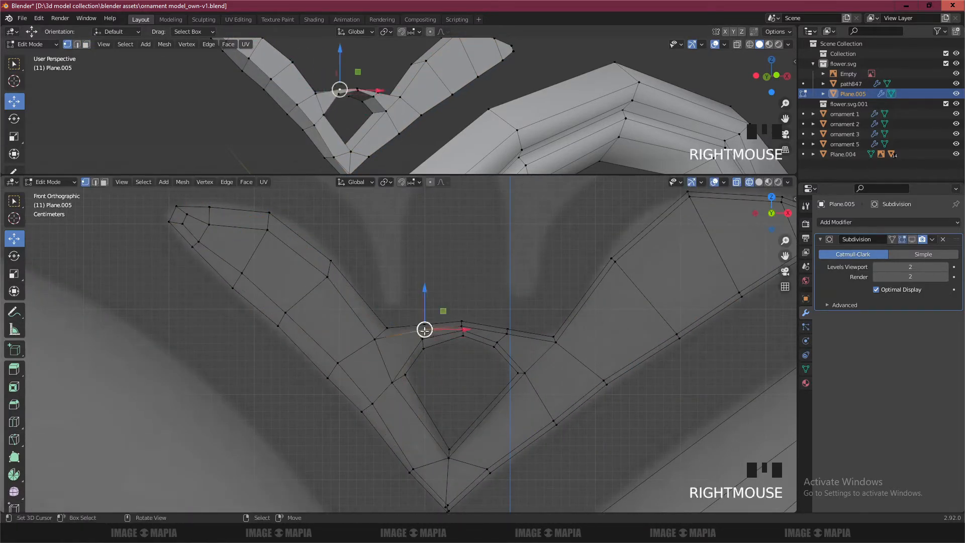
click(418, 463)
- Merge the adjacent inner vertices at the motif's bottom point and move the merged vertex up inside the tip
right_click(447, 504)
shift+middle_drag(396, 168, 433, 119)
mouse_move(402, 125)
middle_down()
mouse_move(435, 126)
mouse_move(420, 126)
middle_up()
shift+middle_drag(451, 494, 471, 452)
scroll(471, 452, up, 3)
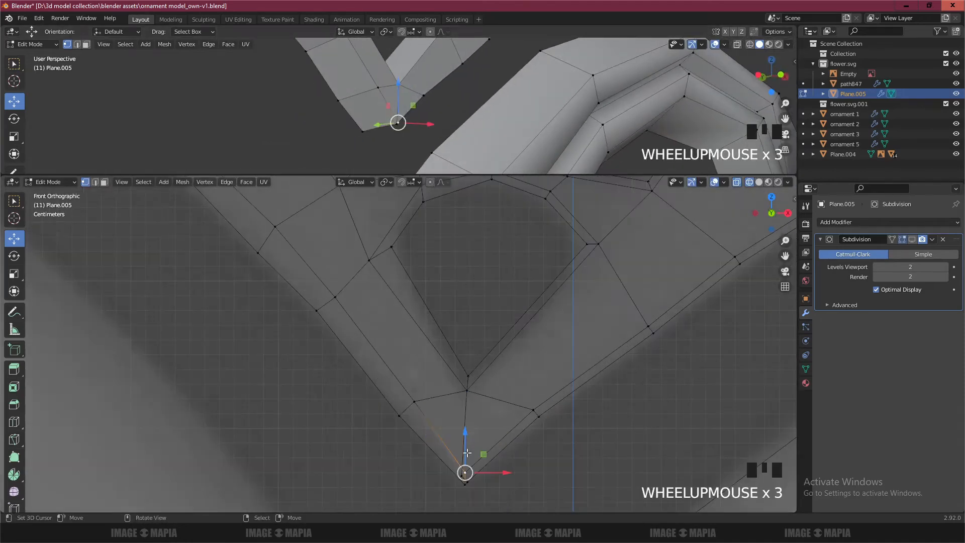
key(g)
click(452, 426)
shift+right_click(395, 123)
key(m)
click(394, 123)
key(g)
click(452, 438)
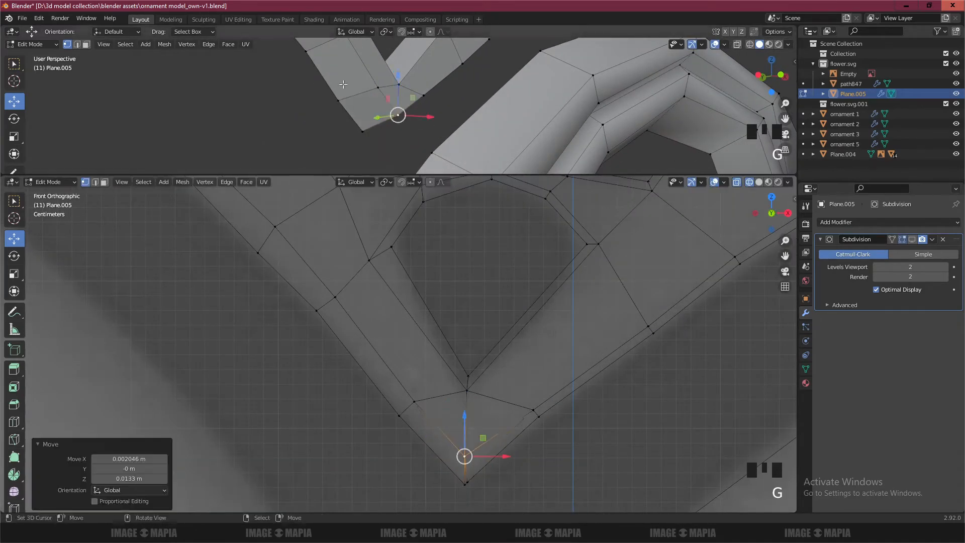
- Merge the two close vertices at the motif's bottom point and move the right leaf's lowest inner vertex inward
middle_drag(344, 86, 295, 109)
right_click(294, 121)
click(314, 126)
shift+right_click(280, 119)
key(m)
click(280, 119)
right_click(535, 409)
key(g)
click(531, 400)
shift+middle_drag(652, 325, 444, 468)
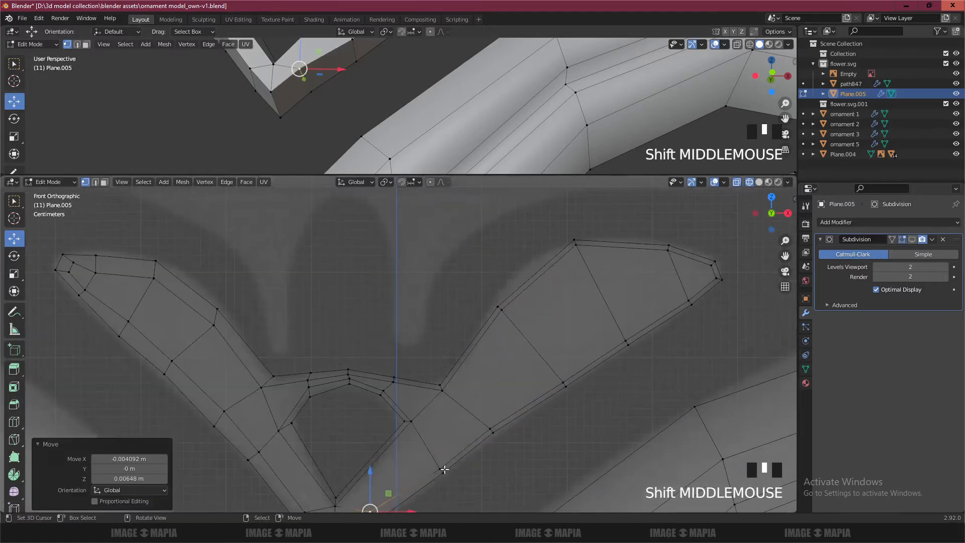
- Move the inner vertices along the right leaf's lower side, tip and upper curve away from the outline to widen the bevel
click(484, 409)
right_click(563, 382)
key(g)
click(558, 368)
right_click(626, 341)
key(g)
click(619, 334)
right_click(688, 300)
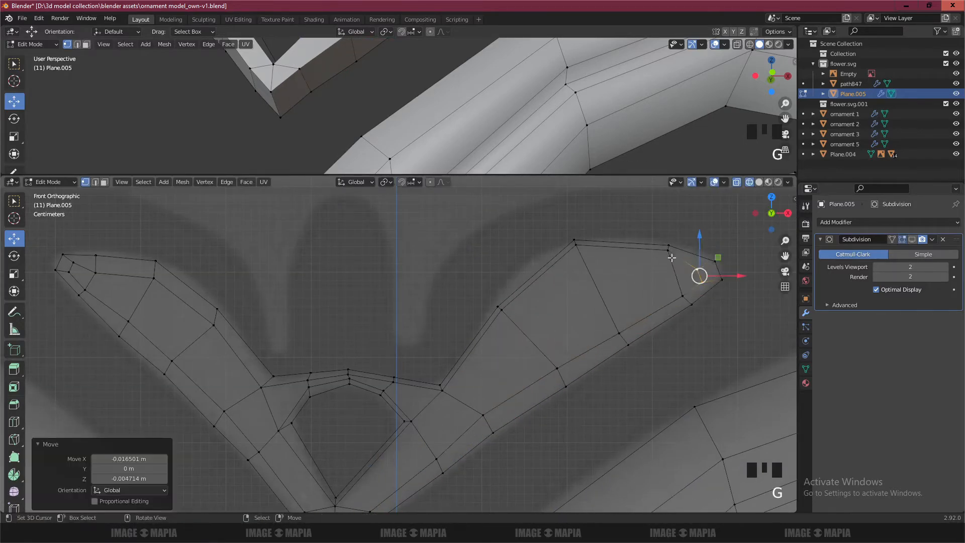
right_click(500, 309)
- Move the inner vertices where both leaves meet the arch and beside the central hole away from the edges
shift+middle_drag(497, 403, 502, 317)
right_click(493, 308)
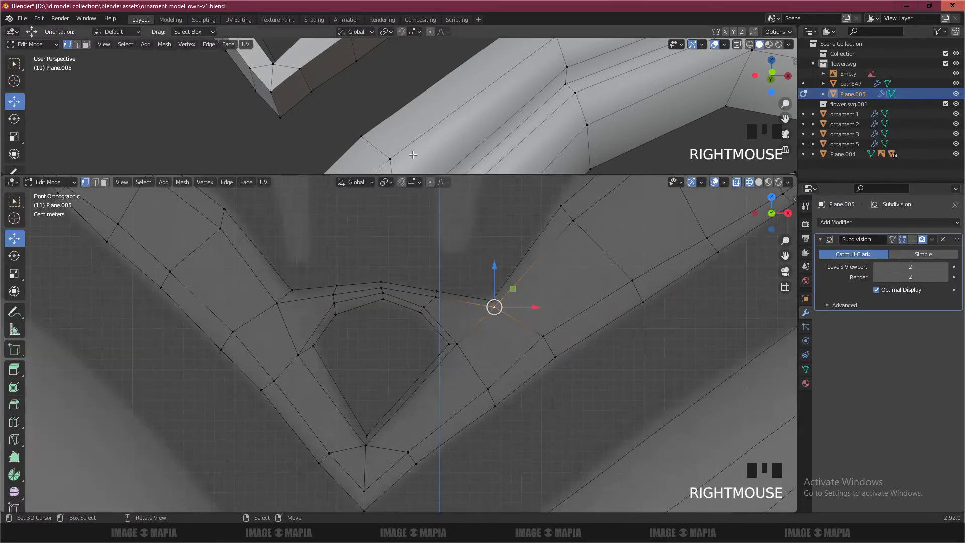
scroll(388, 116, up, 3)
key(g)
click(497, 317)
right_click(457, 344)
key(g)
click(470, 344)
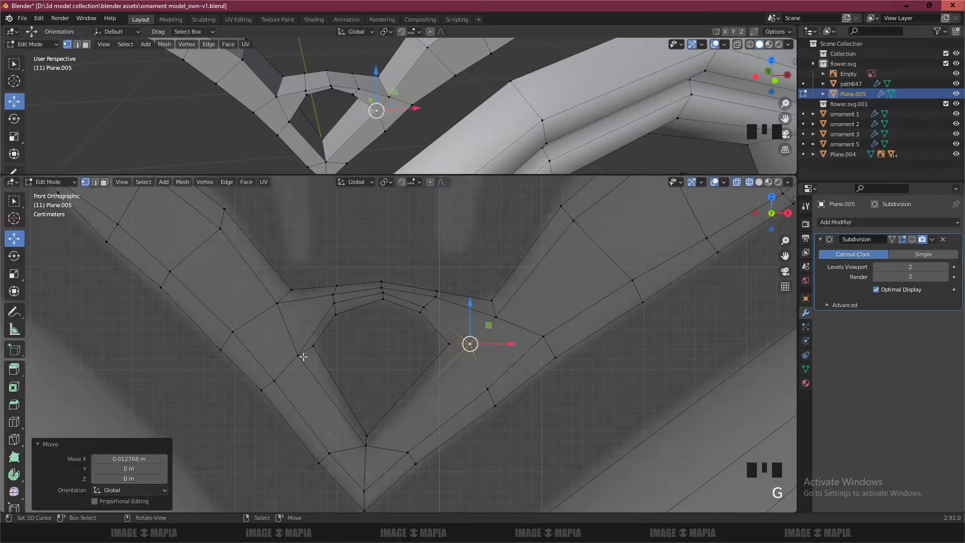
right_click(301, 355)
key(g)
scroll(307, 322, up, 2)
scroll(336, 135, down, 1)
key(a)
- Add a centred lengthwise loop cut along the left leaf and another along the right leaf
middle_drag(326, 121, 336, 129)
scroll(302, 261, down, 4)
key(ctrl+r)
click(269, 281)
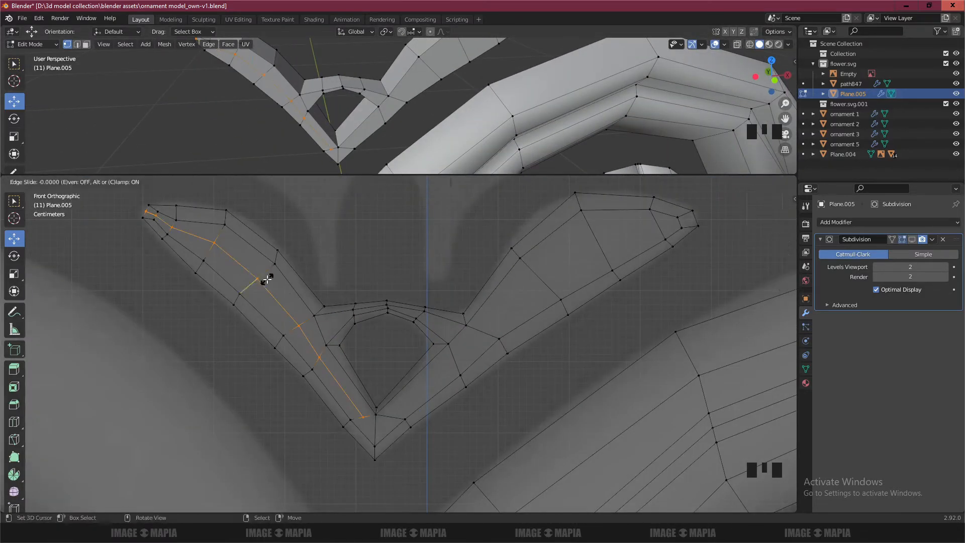
right_click(270, 277)
key(ctrl+r)
click(539, 286)
right_click(538, 286)
- Bevel the centre loops of both leaves together into three closely spaced parallel edge lines
alt+shift+right_click(320, 357)
key(ctrl+z)
alt+shift+right_click(300, 330)
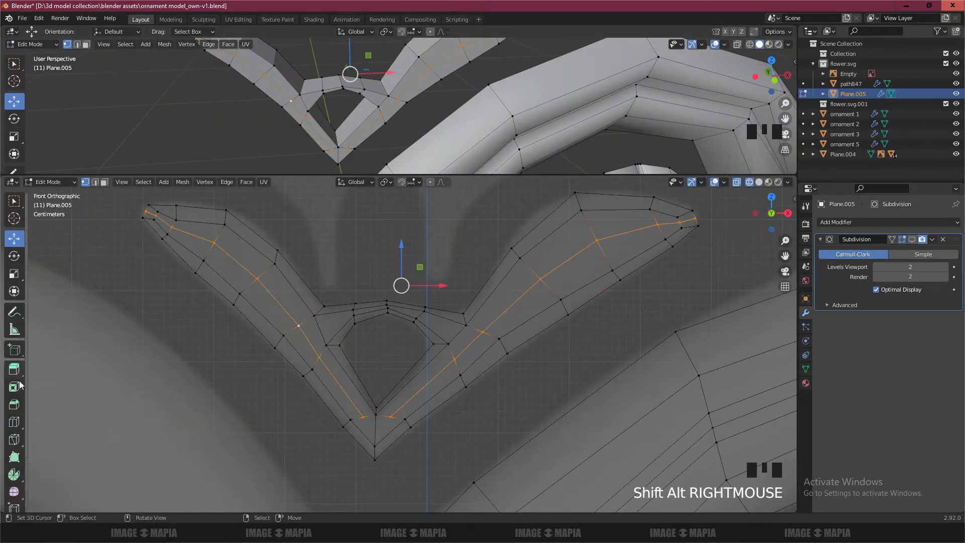
click(14, 404)
drag(403, 281, 406, 278)
click(165, 360)
- Merge the three bevelled vertices at the left leaf's tip into one at their center
middle_drag(347, 134, 363, 121)
drag(457, 175, 459, 227)
scroll(242, 71, up, 2)
shift+middle_drag(216, 60, 304, 131)
scroll(347, 140, up, 4)
right_click(358, 139)
shift+right_click(356, 123)
shift+right_click(371, 103)
click(14, 102)
scroll(166, 321, up, 3)
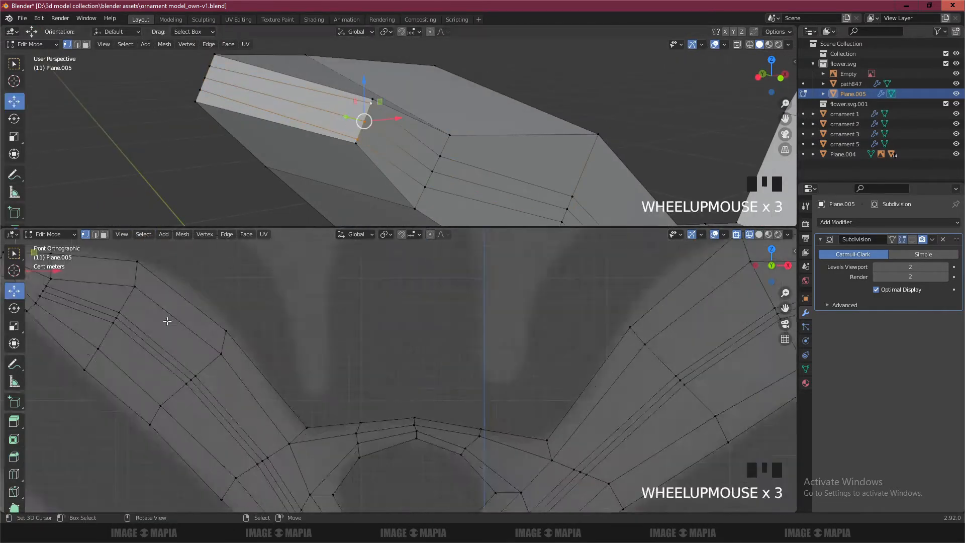
scroll(229, 333, up, 3)
key(m)
click(228, 345)
- Merge the bevelled centre-line vertices at the right leaf's tip at their center
scroll(556, 377, up, 3)
shift+right_click(431, 358)
key(m)
click(428, 370)
scroll(426, 368, down, 6)
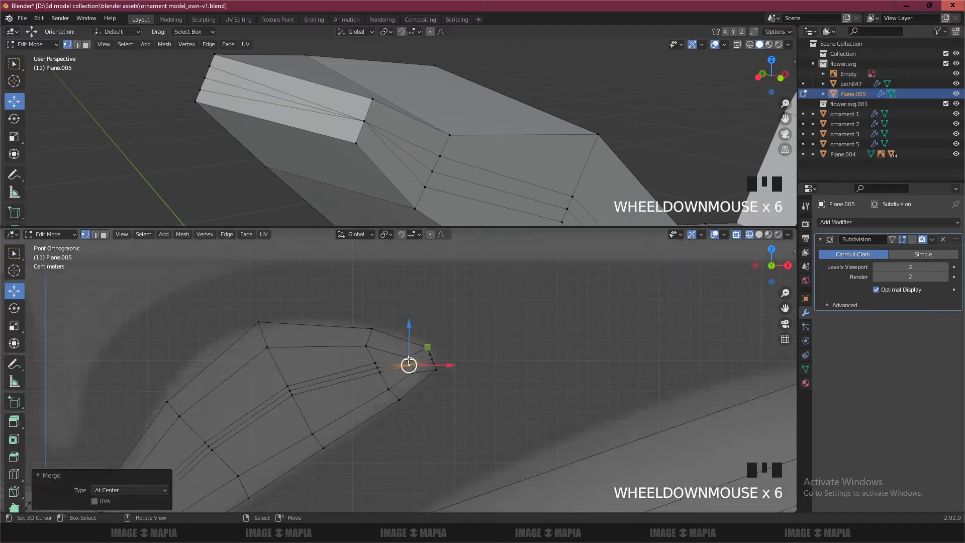
- Merge the lower ends of the right and left leaves' triple centre lines at center, each into a single vertex
alt+right_click(356, 372)
scroll(316, 401, down, 3)
shift+middle_drag(316, 400, 467, 276)
scroll(452, 166, down, 5)
scroll(302, 418, up, 5)
shift+right_click(195, 457)
key(m)
click(196, 457)
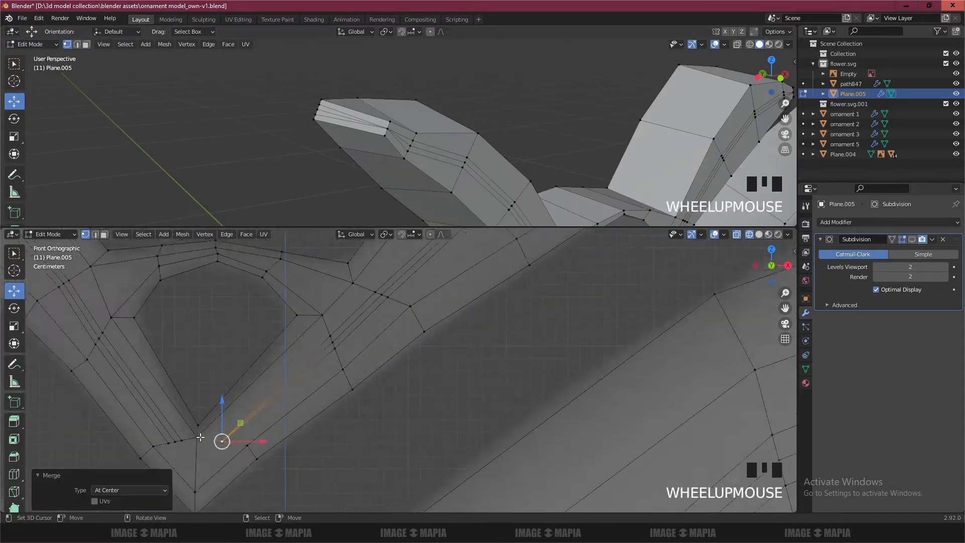
shift+right_click(138, 457)
key(m)
click(140, 454)
- Shift the middle edge line of both leaves in depth to shape the relief under the subdivision
right_click(319, 334)
scroll(338, 327, down, 3)
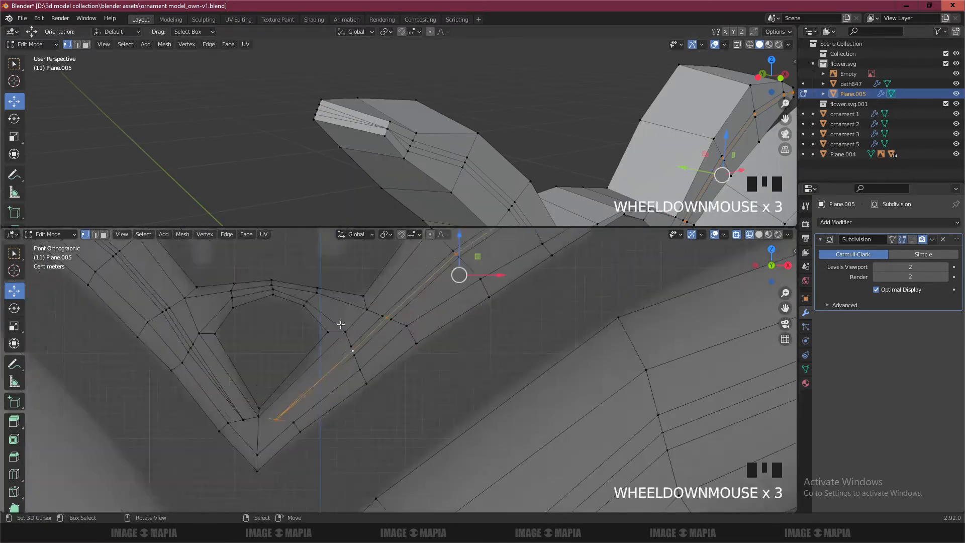
scroll(101, 339, up, 5)
alt+shift+right_click(101, 338)
scroll(251, 314, down, 7)
middle_drag(413, 151, 310, 189)
shift+middle_drag(309, 188, 375, 106)
drag(382, 103, 388, 100)
key(Tab)
scroll(402, 126, down, 5)
key(Tab)
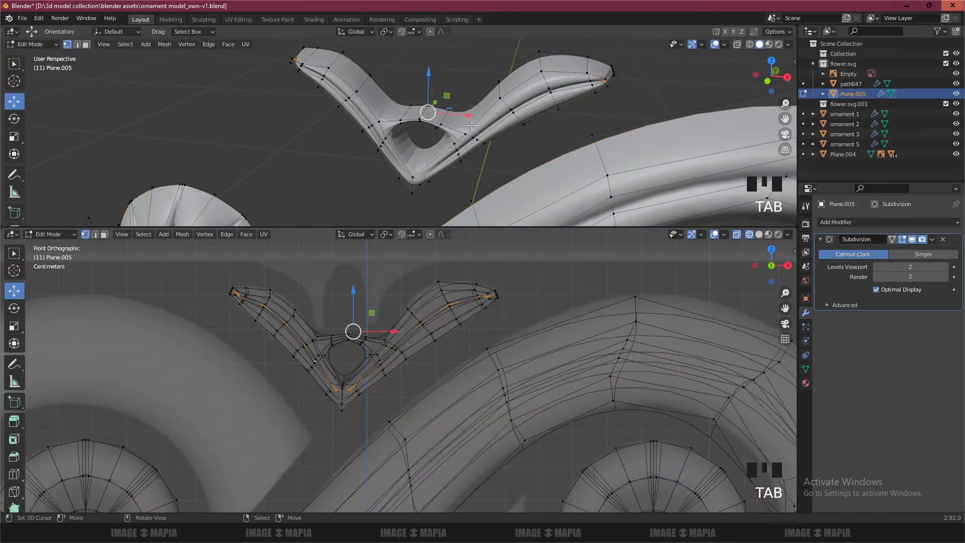
- Select the whole linked two-leaf motif and apply smooth shading to it
key(ctrl+l)
click(228, 44)
click(246, 240)
key(Tab)
middle_drag(442, 136, 413, 119)
scroll(468, 121, up, 4)
- Extrude the rim of the motif's central hole and scale the new edge inward to narrow the opening
key(Tab)
click(912, 239)
scroll(417, 113, up, 4)
right_click(427, 73)
alt+shift+right_click(436, 87)
key(e)
key(s)
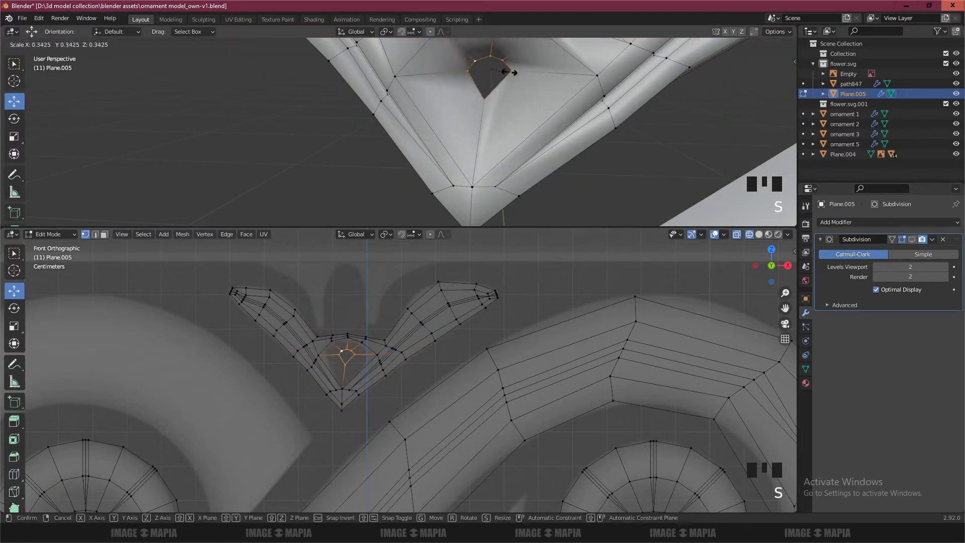
click(508, 76)
scroll(507, 86, down, 5)
key(Tab)
click(912, 240)
- Duplicate the two-leaf motif about 1.15 m straight down, below the scroll, and rotate the copy by 180°
scroll(409, 155, down, 8)
scroll(422, 282, down, 3)
middle_drag(412, 166, 431, 172)
scroll(453, 342, down, 2)
shift+middle_drag(464, 352, 448, 279)
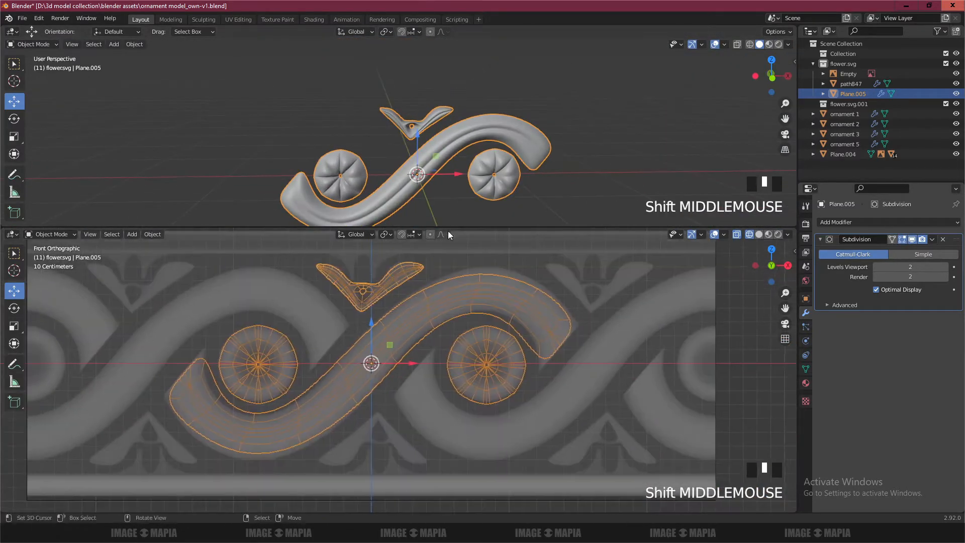
drag(448, 227, 443, 167)
key(Tab)
key(shift+d)
click(366, 398)
text(r)
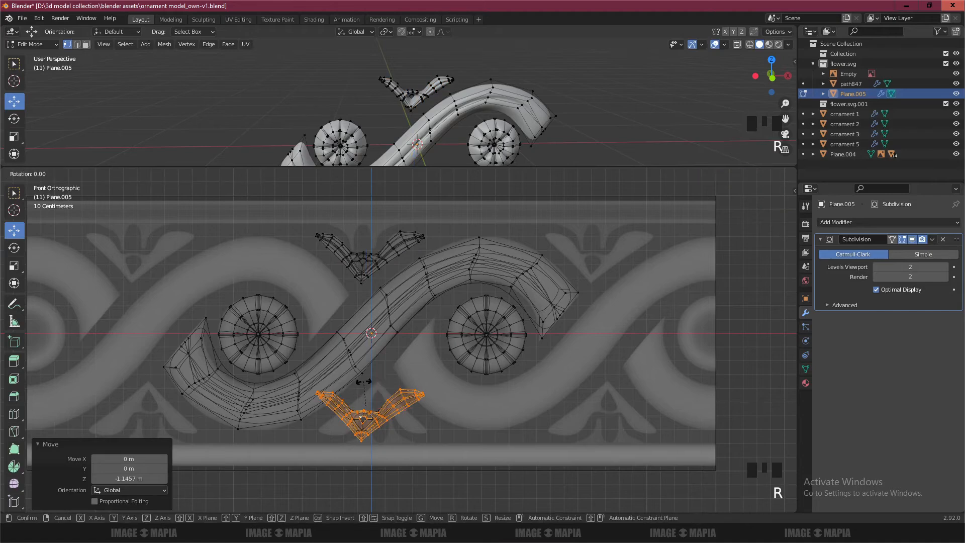
text(180)
key(Return)
- Move the inverted motif vertically and horizontally so it fits over the matching reference shape beneath the scroll
scroll(383, 396, up, 5)
shift+middle_drag(383, 397, 358, 328)
drag(293, 406, 293, 423)
drag(329, 458, 351, 459)
scroll(336, 423, down, 2)
click(339, 395)
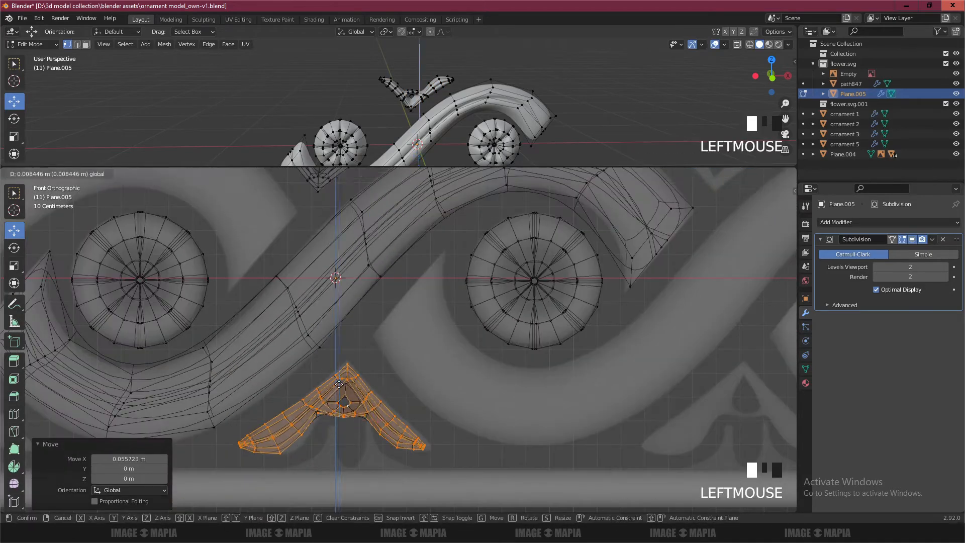
scroll(379, 408, down, 3)
scroll(379, 409, up, 1)
- Leave mesh editing, enlarge the perspective view, deselect everything and save the file
key(Tab)
drag(443, 167, 442, 275)
key(a)
key(ctrl+s)
- Collapse the Subdivision modifier's settings and add an Array modifier to the ornament
click(821, 239)
click(841, 222)
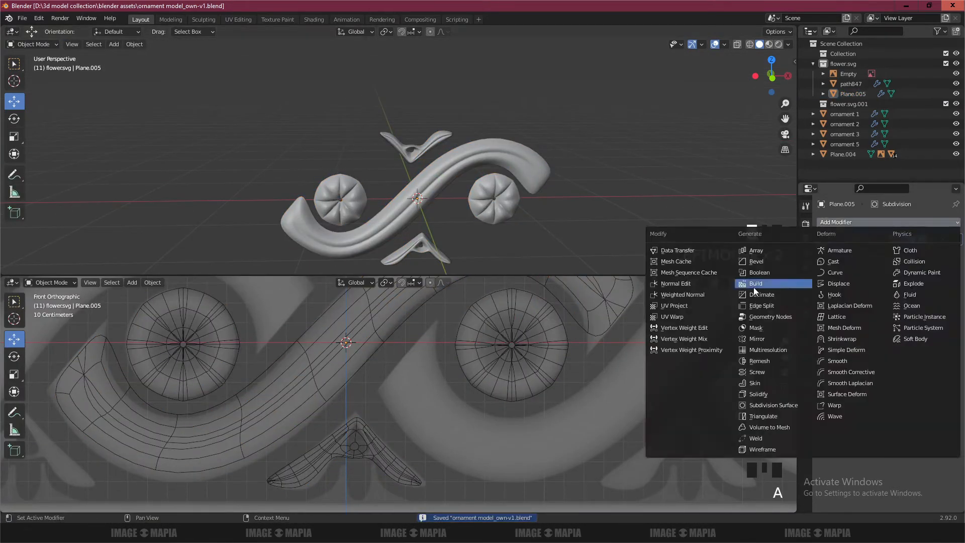
click(757, 251)
scroll(499, 203, down, 3)
scroll(629, 327, down, 3)
- Set the array's relative offset Factor X to 0.55 so the repeats interlock along the border
click(876, 310)
click(875, 311)
click(876, 311)
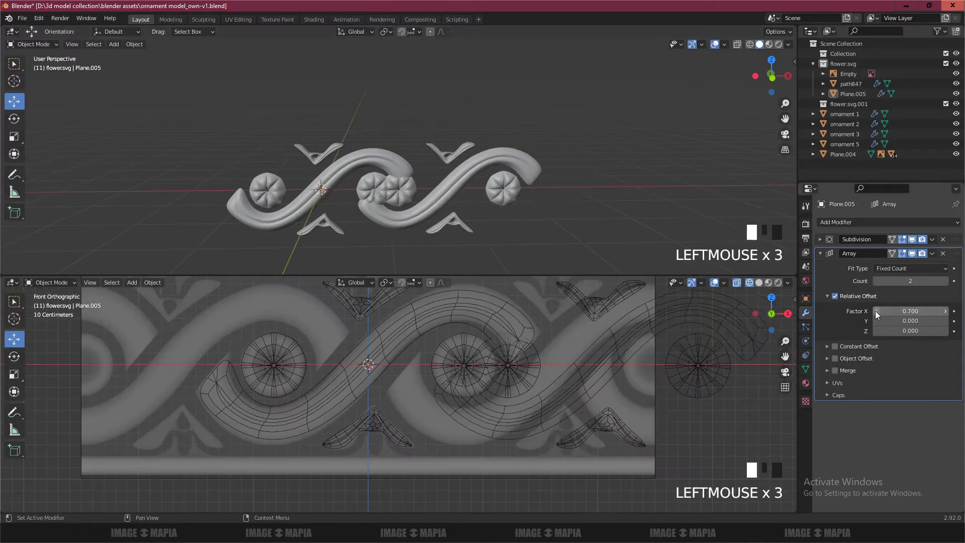
click(876, 311)
click(876, 311)
click(945, 313)
click(911, 311)
text(.55)
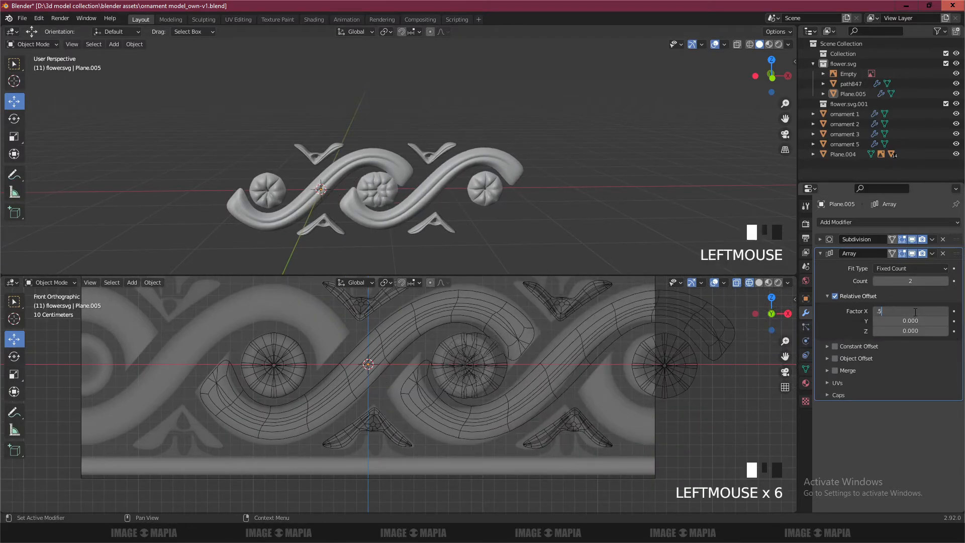
key(Return)
- Delete the ornament's second ring, which overlaps the first ring of the next array copy
key(Tab)
right_click(463, 342)
key(ctrl+l)
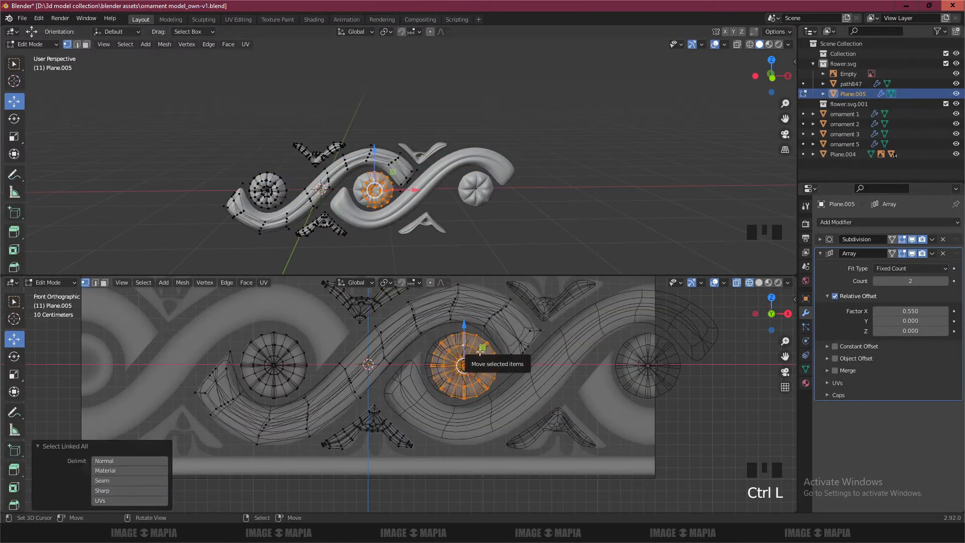
key(x)
click(450, 330)
key(Tab)
- Raise the array count to 12 to extend the ornament into a long border
click(945, 281)
click(945, 281)
click(946, 281)
click(945, 282)
scroll(497, 229, down, 3)
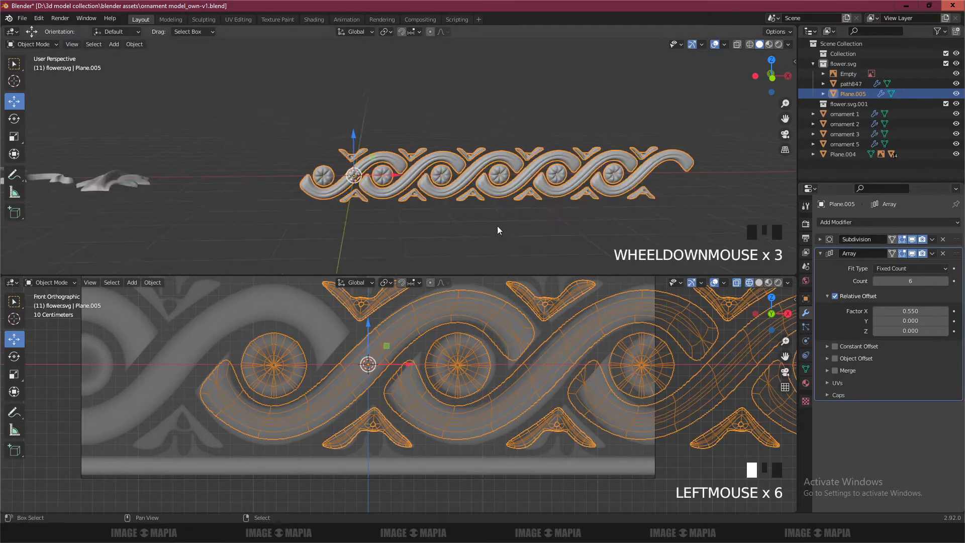
shift+middle_drag(496, 229, 426, 227)
double_click(946, 282)
double_click(945, 282)
double_click(945, 282)
- Deselect everything and maximize the perspective view to examine the repeated border from an angle
key(a)
scroll(417, 236, up, 2)
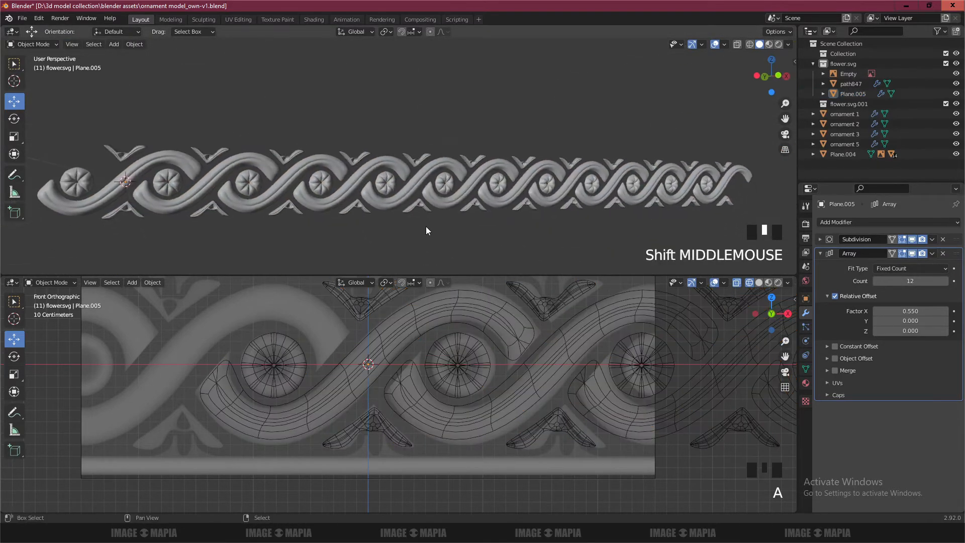
key(ctrl+space)
scroll(486, 291, up, 2)
middle_drag(486, 291, 540, 330)
scroll(537, 334, up, 1)
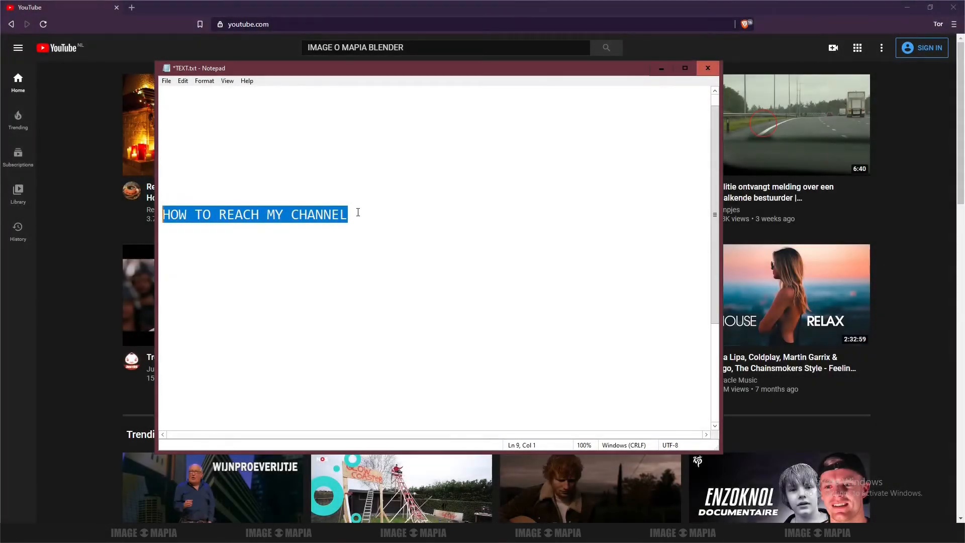
- In Notepad, write "OPNE YOUTUBE.COM> TYPE image o mapia blender tutorial ON SEARCH BAR> HIT ENTER" under the heading, reusing the phrase beside it
click(359, 213)
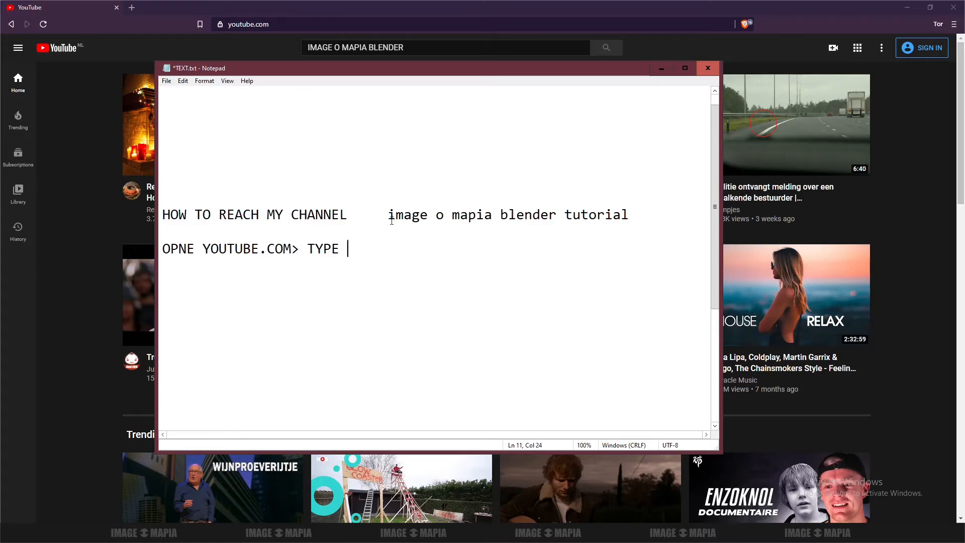
drag(389, 216, 625, 214)
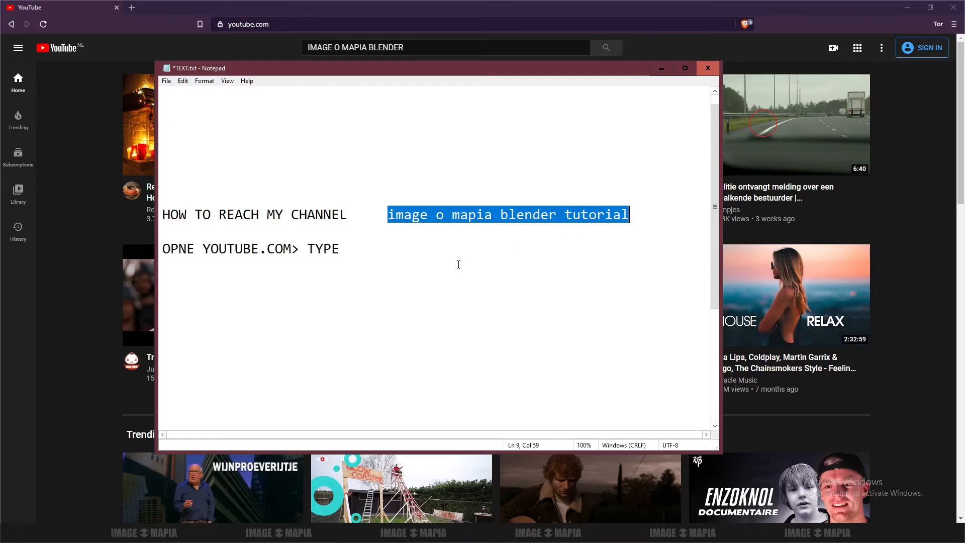
click(356, 248)
text(image o mapia blender tutorial)
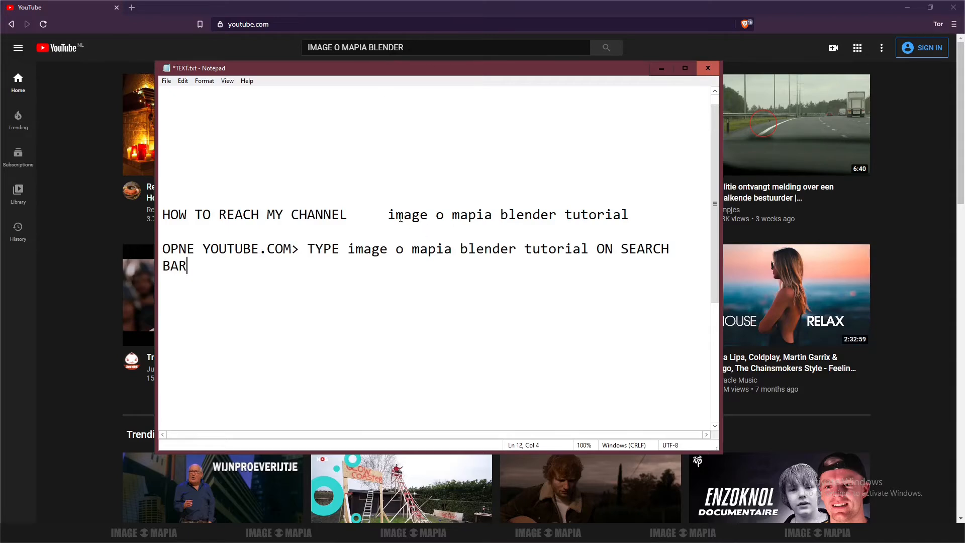
drag(387, 215, 552, 216)
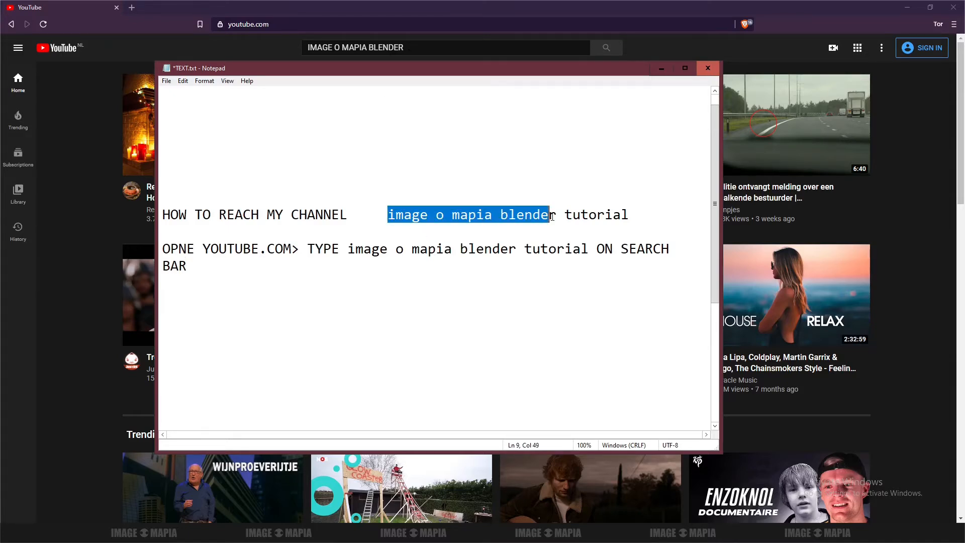
click(199, 268)
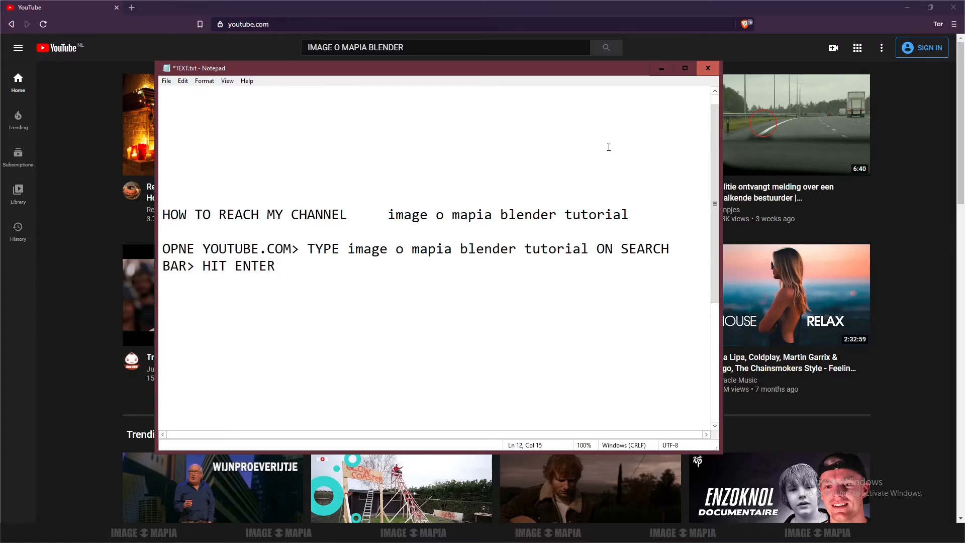
- Put the Notepad window away and search YouTube for "IMAGE O MAPIA BLENDER"
click(662, 70)
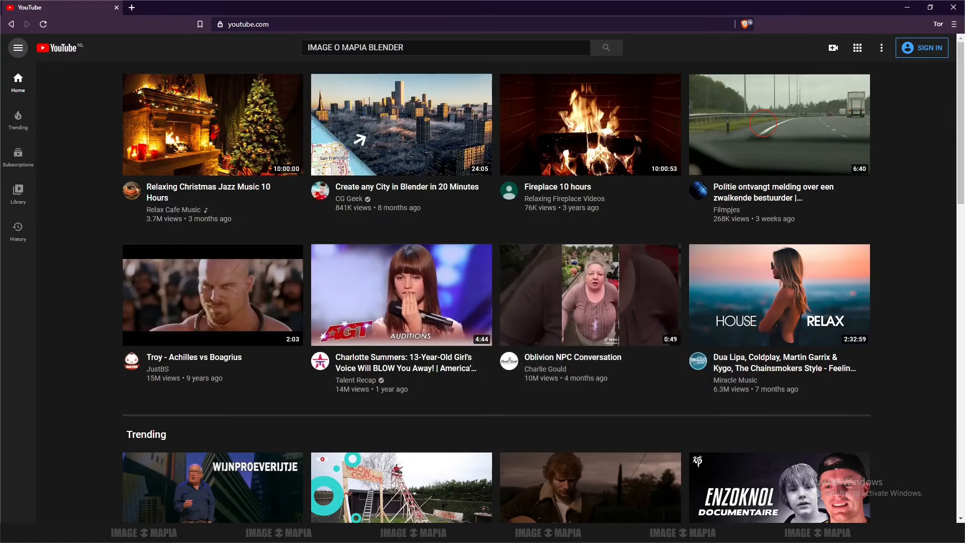
click(405, 47)
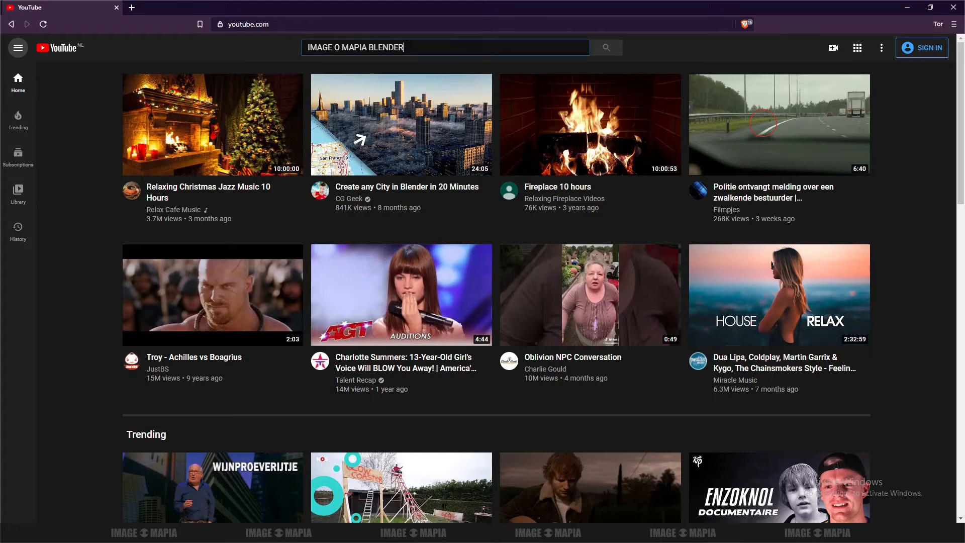
click(606, 49)
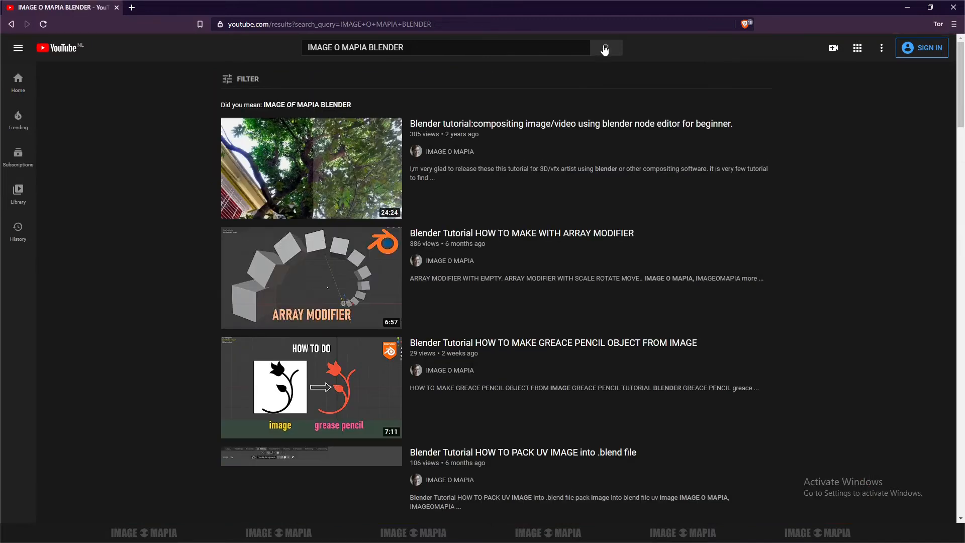
- Look through the search results for tutorials published by the IMAGE O MAPIA channel, then return to the first result
scroll(502, 244, down, 2)
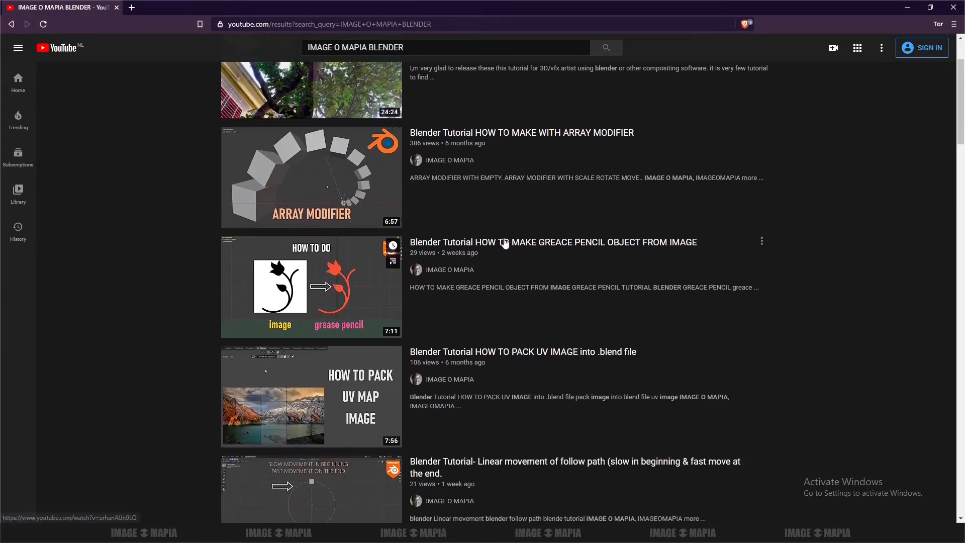
scroll(520, 233, up, 2)
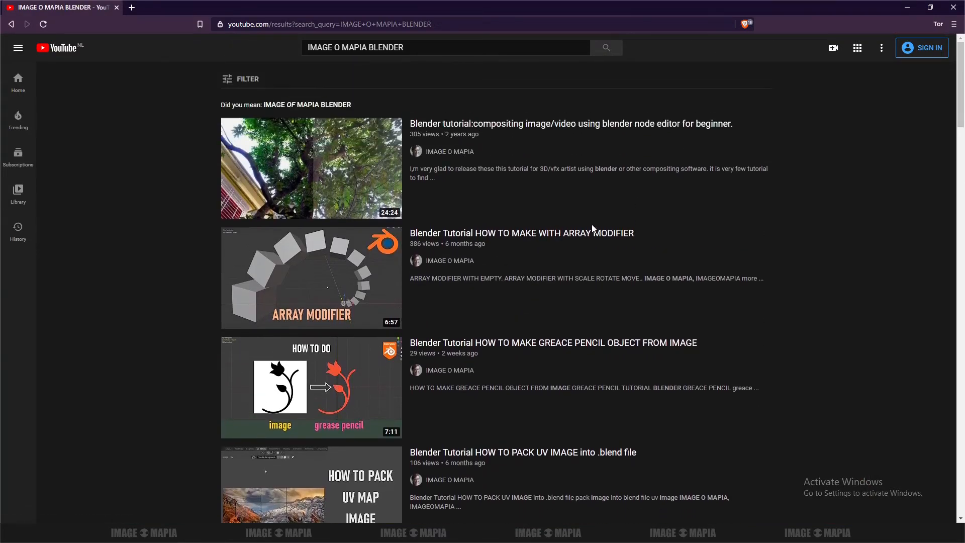
scroll(593, 229, down, 1)
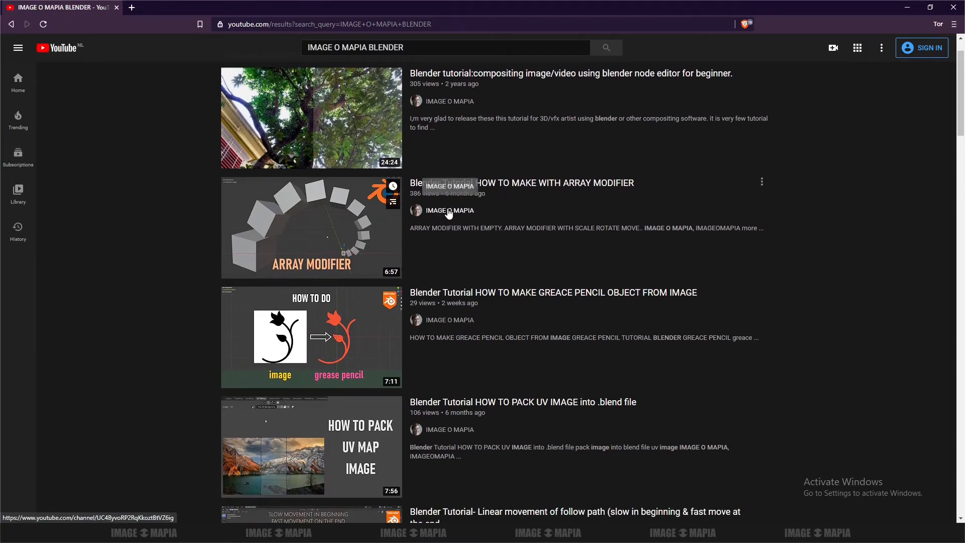
scroll(451, 201, up, 1)
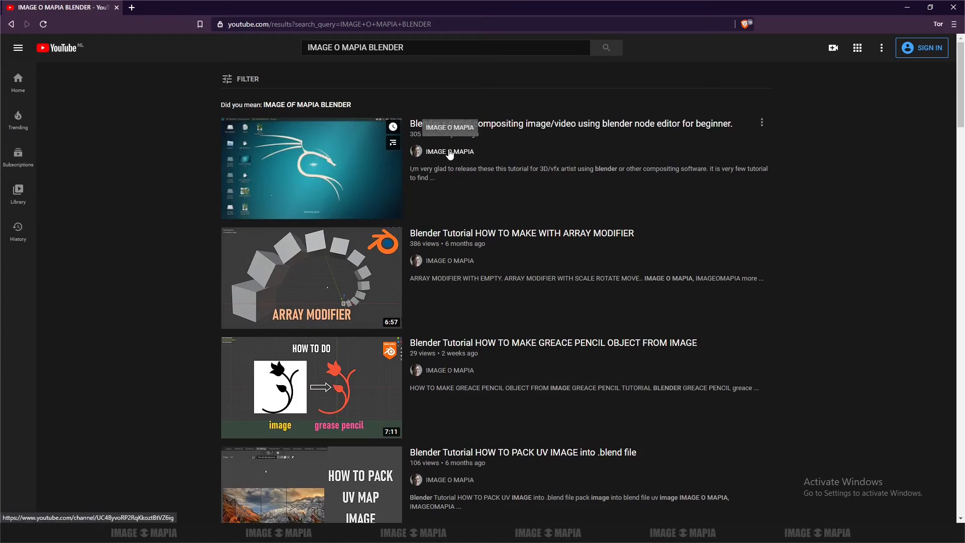
scroll(431, 215, down, 3)
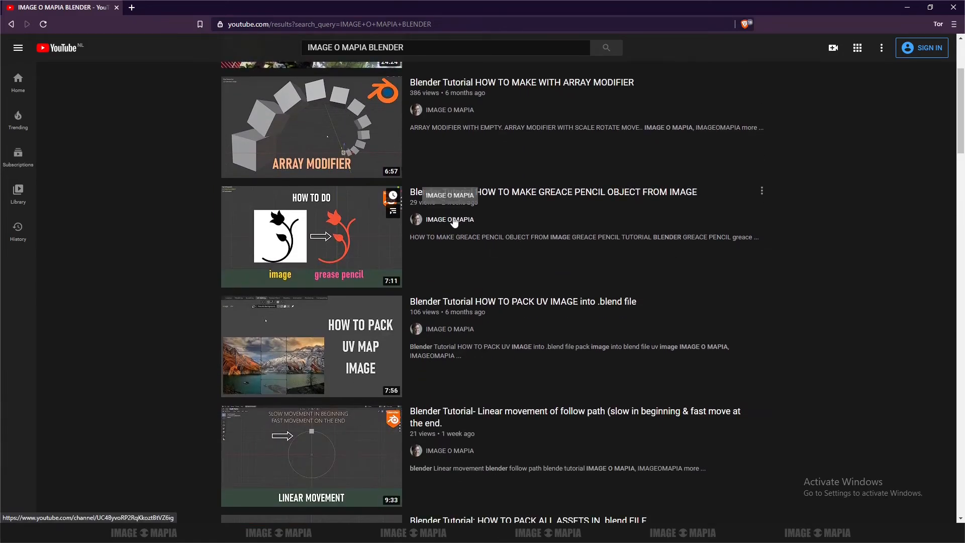
scroll(453, 224, down, 2)
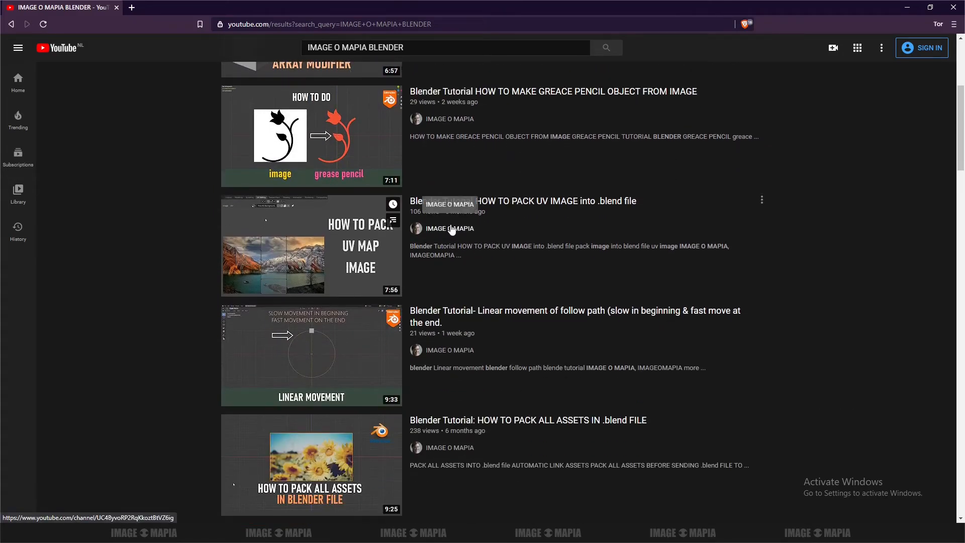
scroll(446, 242, down, 2)
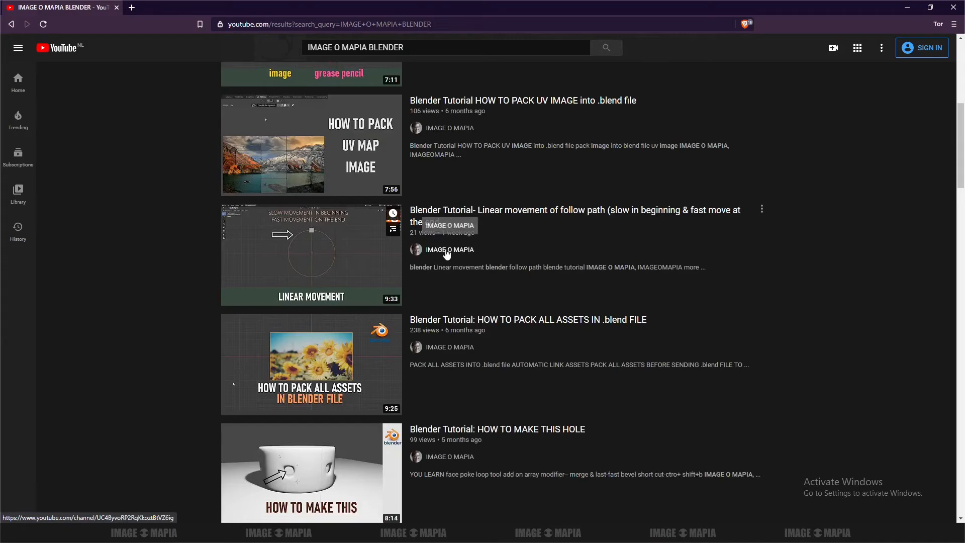
scroll(445, 246, down, 3)
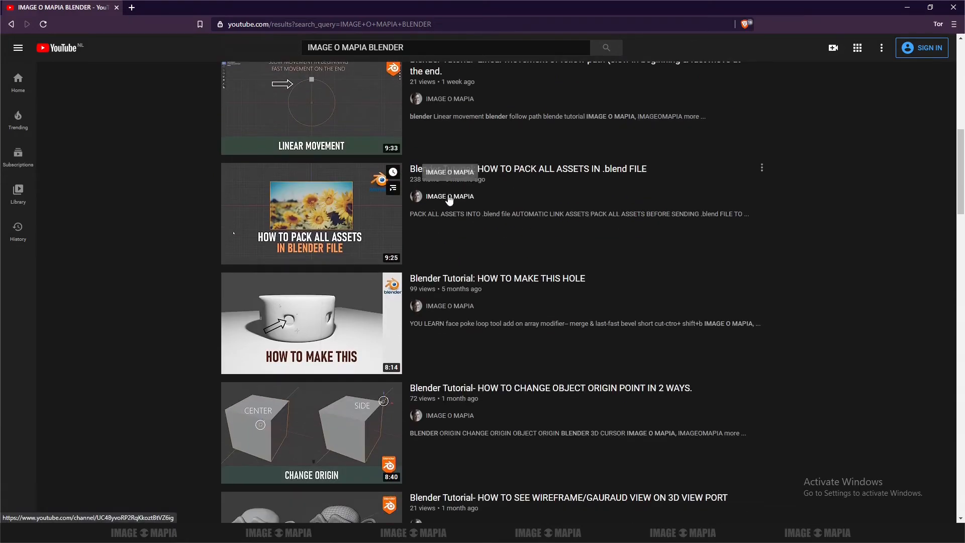
scroll(449, 201, down, 2)
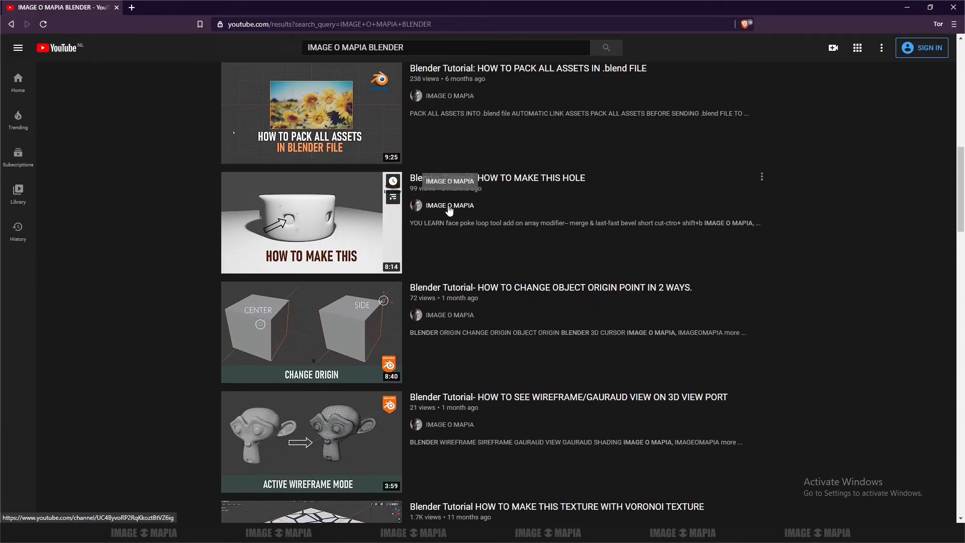
scroll(449, 210, down, 7)
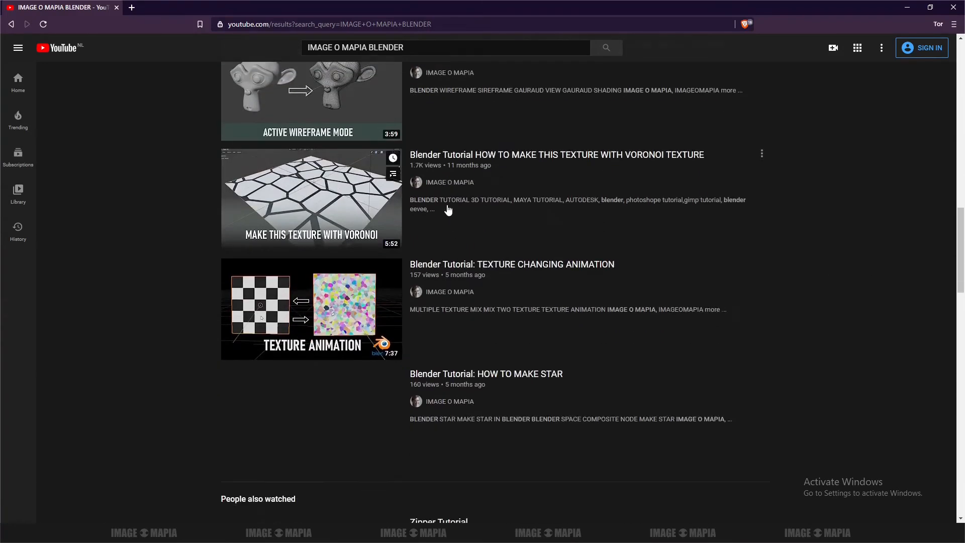
scroll(449, 210, down, 5)
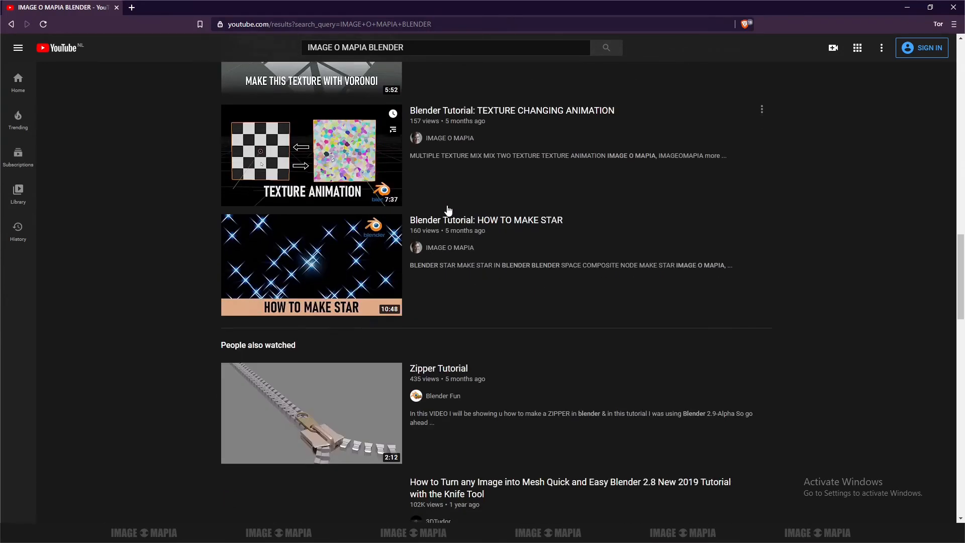
scroll(449, 211, up, 17)
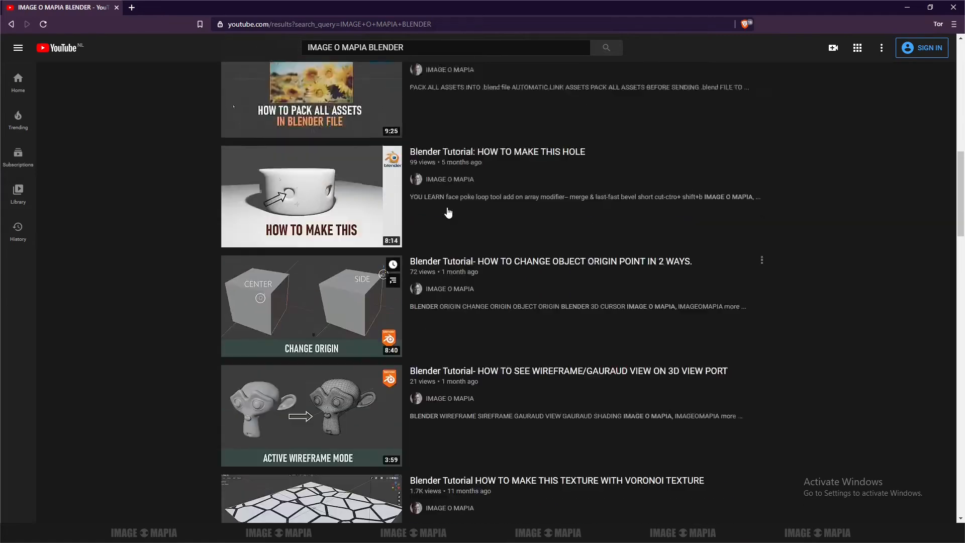
scroll(448, 213, up, 7)
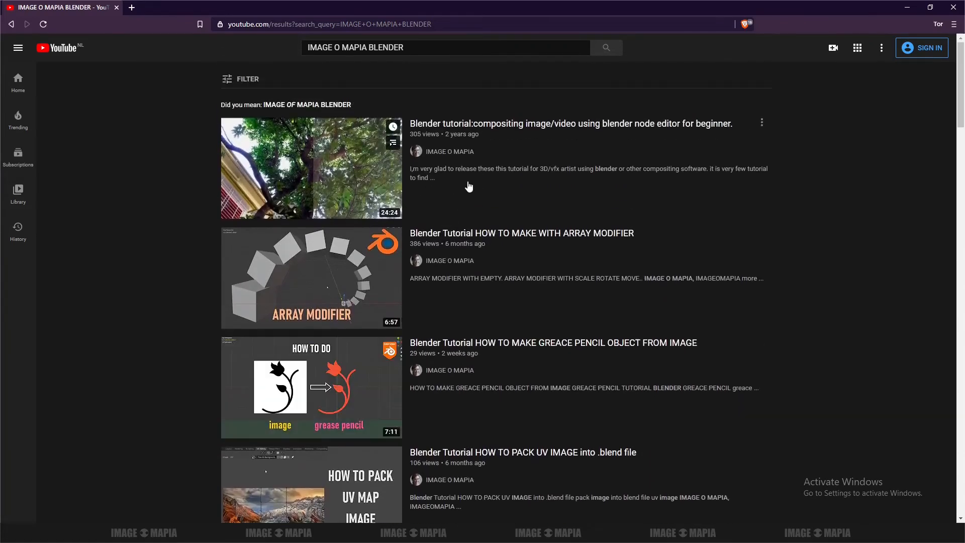
- Open the IMAGE O MAPIA channel from the first search result and view its home page
click(450, 152)
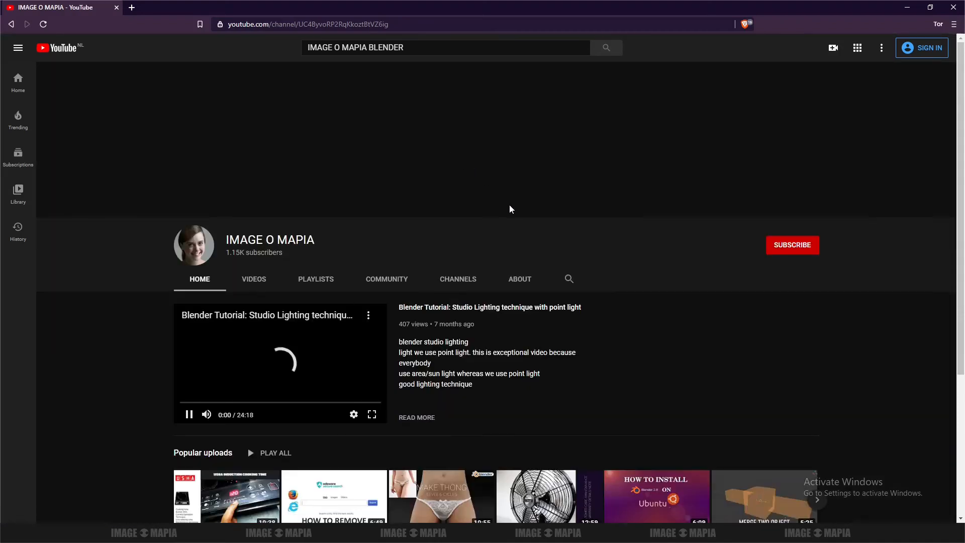
scroll(433, 218, down, 2)
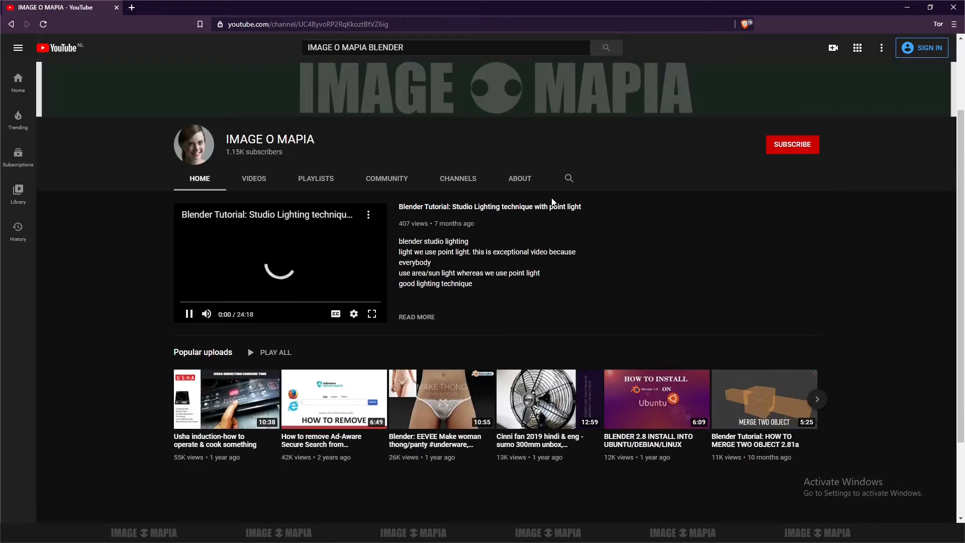
- In Notepad, extend the instructions after "HIT ENTER" with "> GO TO BLENDER TUTORIAL SECTION>"
click(685, 533)
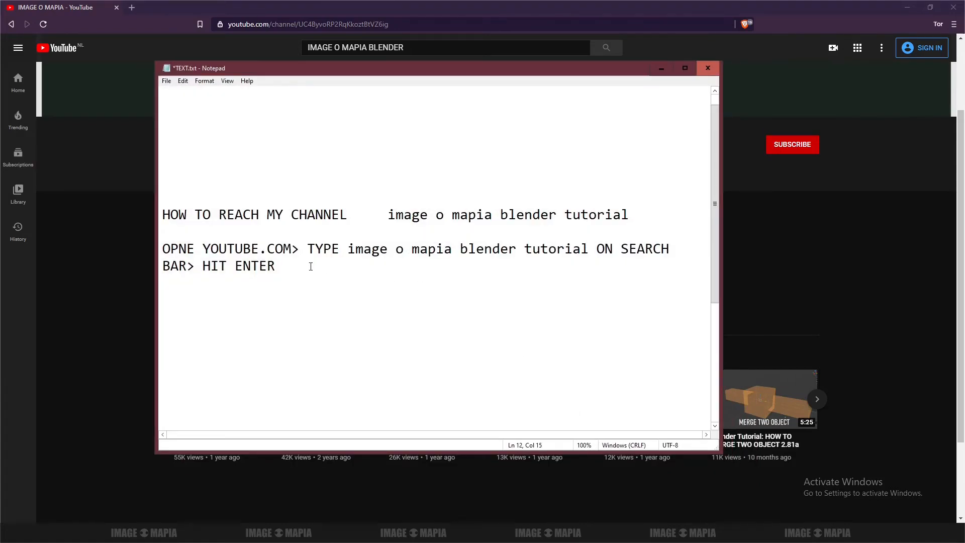
text(GO TO BLENDER T)
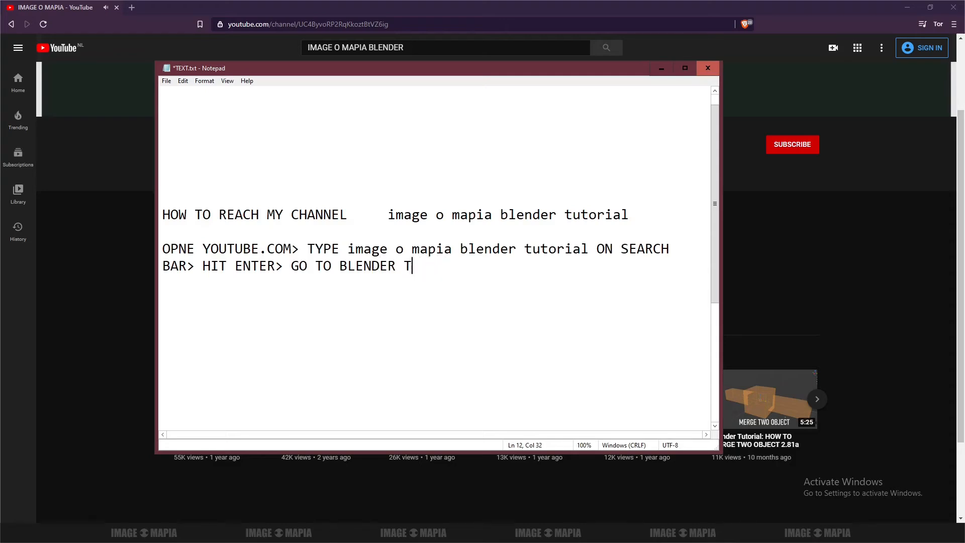
text(;UTTORIAL S)
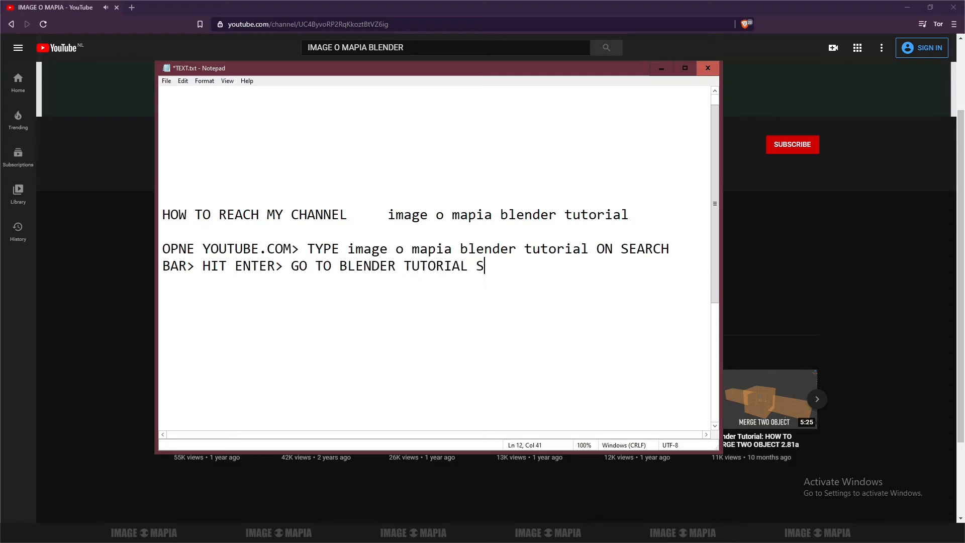
text(ECTION>)
- Return to the YouTube channel and show its uploaded videos
click(662, 69)
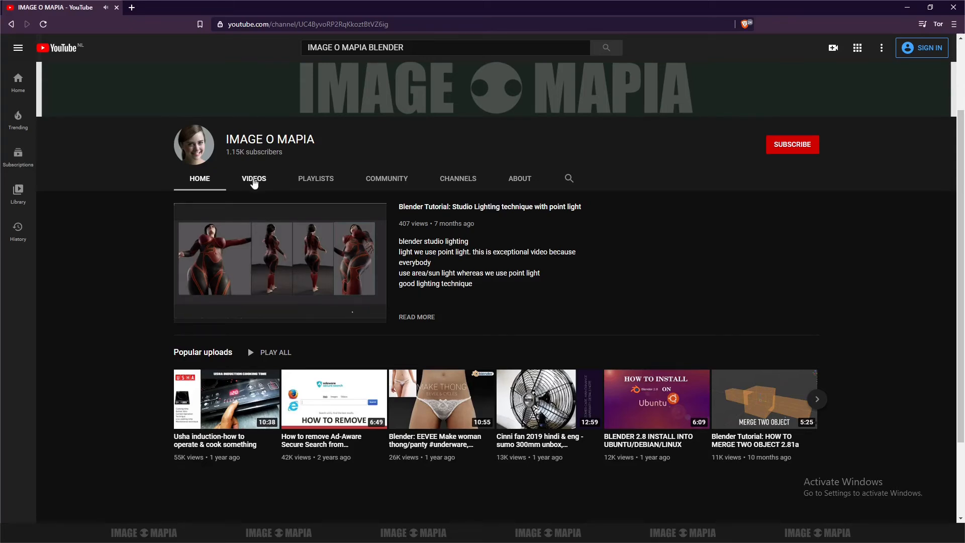
click(254, 181)
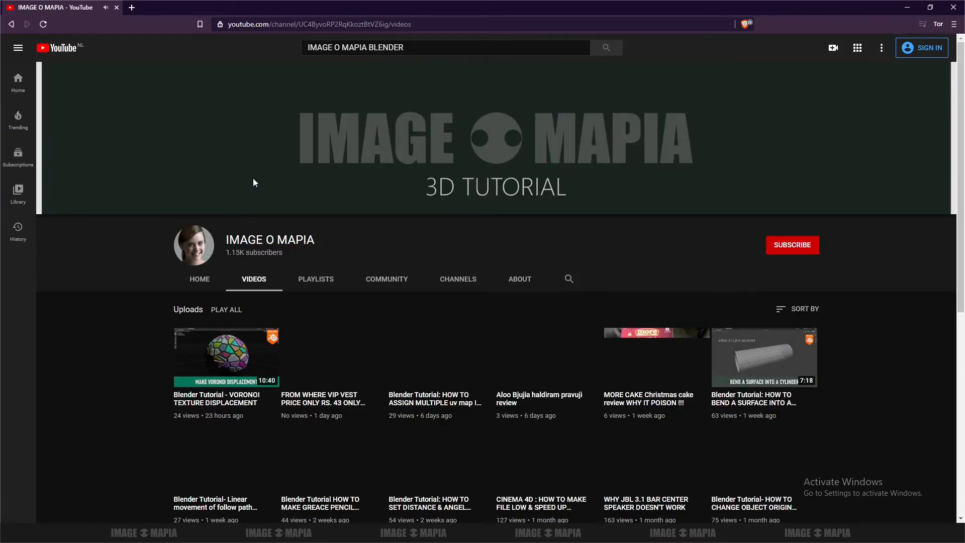
scroll(244, 215, down, 2)
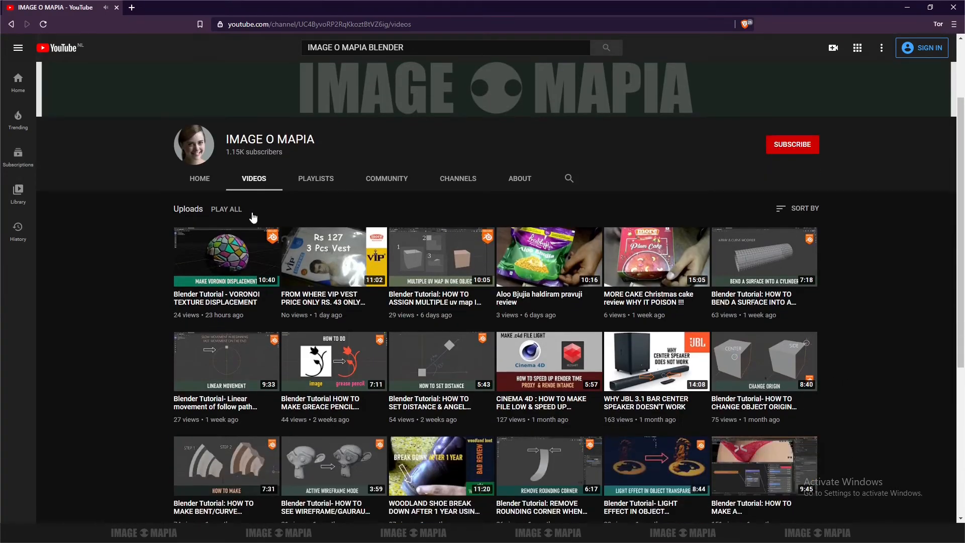
- Switch to Notepad, append "GO TO PLAYLIST>" to the instructions and start a new line
key(alt+Tab)
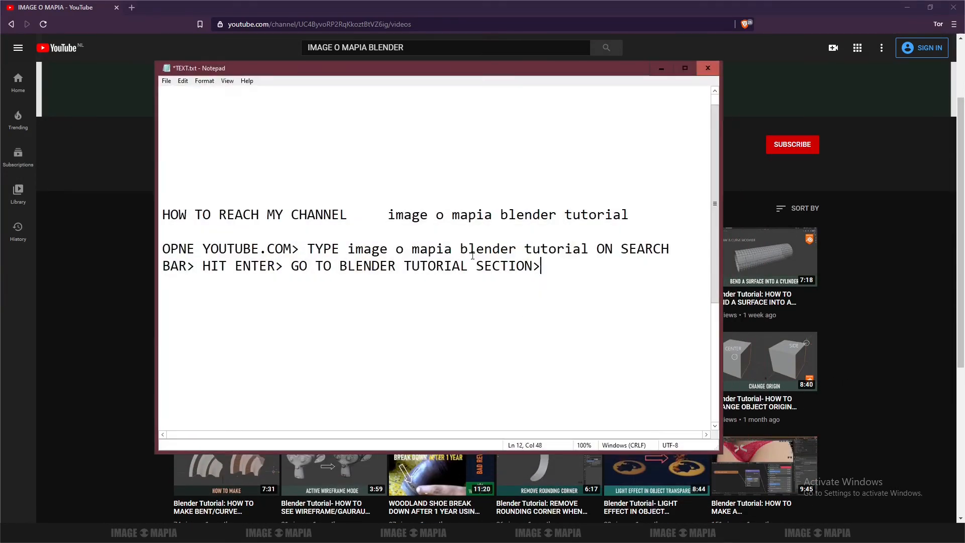
text(GO TO PLAYL)
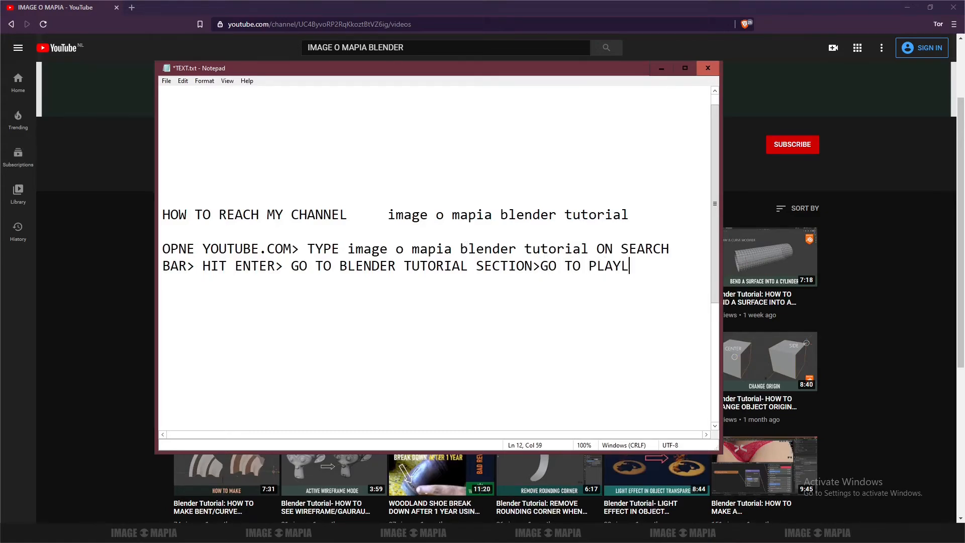
text(IST>)
key(Return)
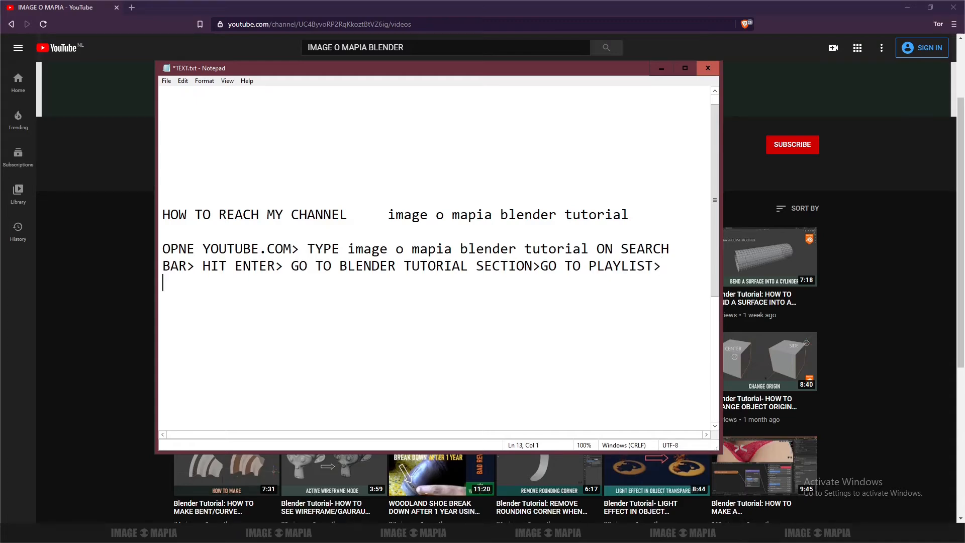
- Back on the YouTube channel, show its created playlists and locate the BLENDER TUTORIAL playlist
click(661, 68)
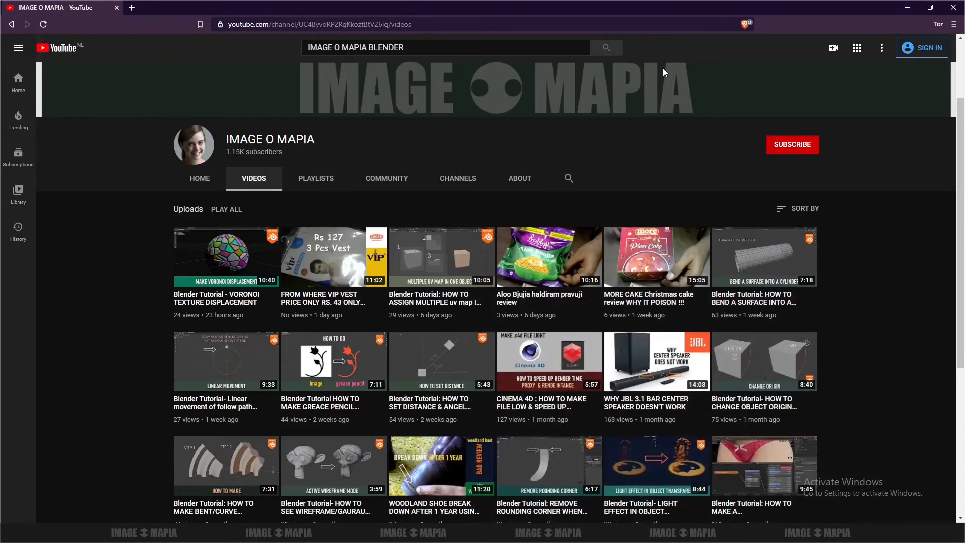
click(317, 179)
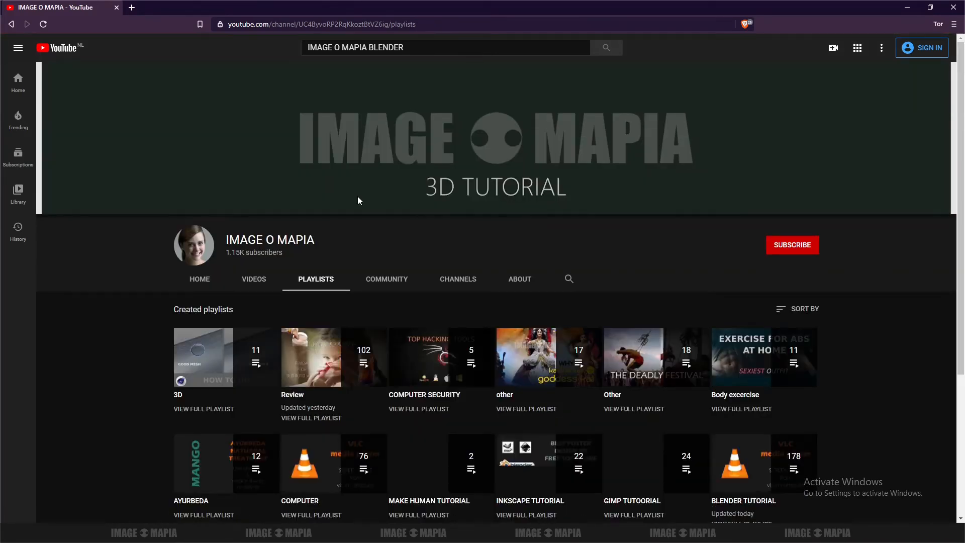
scroll(358, 196, down, 3)
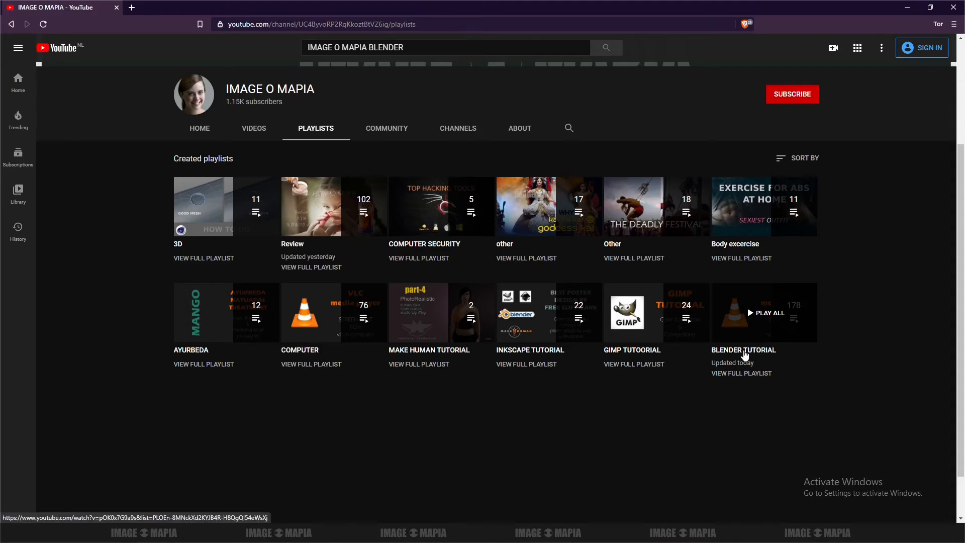
scroll(757, 352, down, 1)
- In Notepad, write "CLICK ON BLENDER TUTORIAL/3D" on the new line and move the window slightly lower
key(alt+Tab)
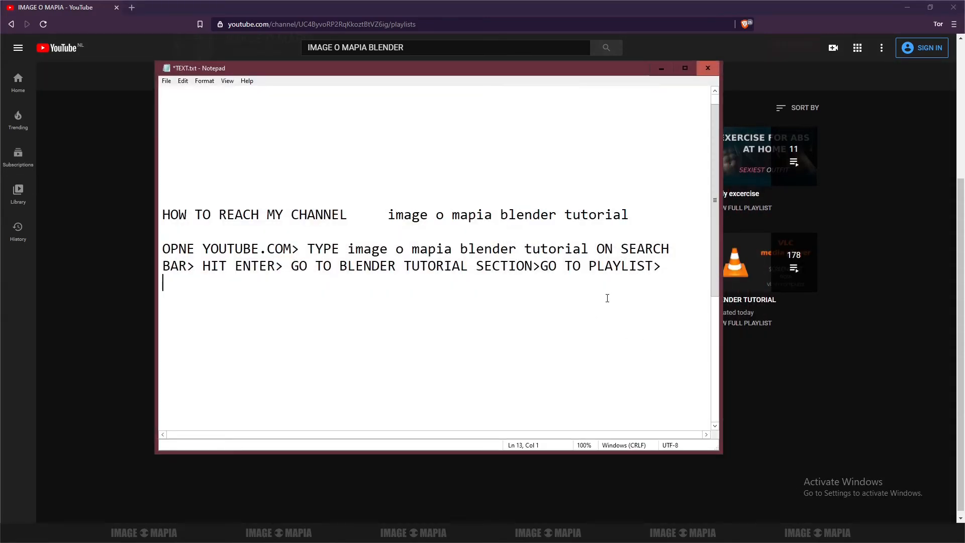
text(CLICK ON BLENDER TUT)
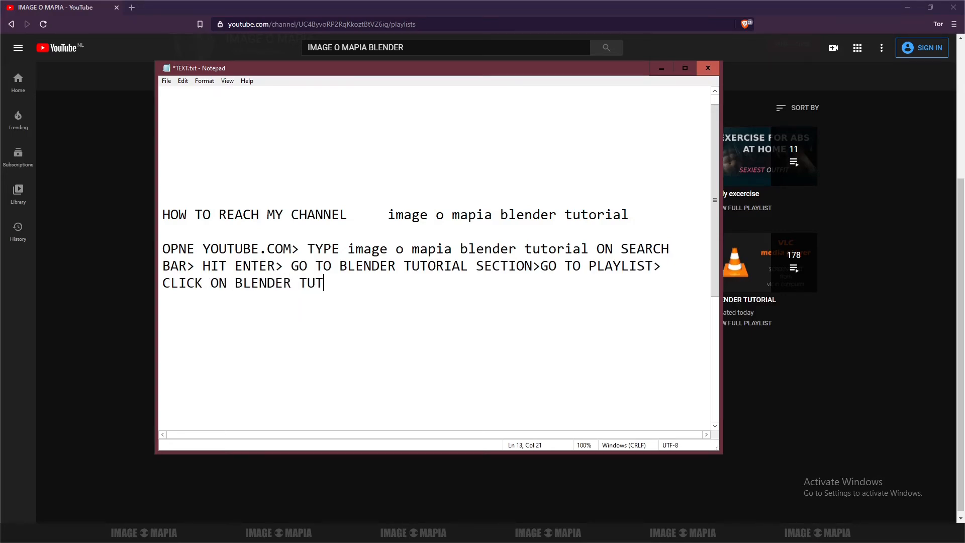
text(ORIAL/3D)
drag(533, 74, 514, 120)
- Compare the written Notepad instructions with the channel's playlists, finishing at the BLENDER TUTORIAL playlist on YouTube
click(642, 117)
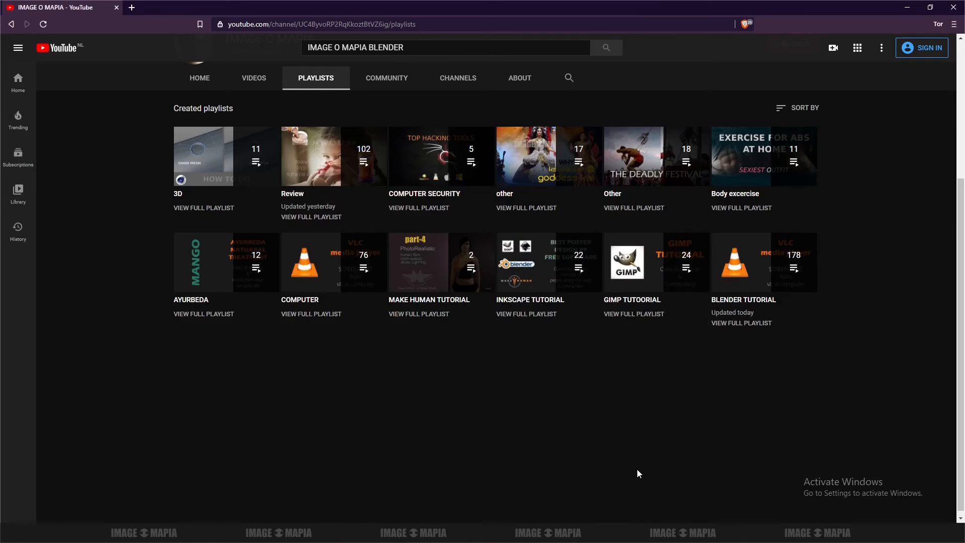
mouse_move(751, 284)
click(523, 533)
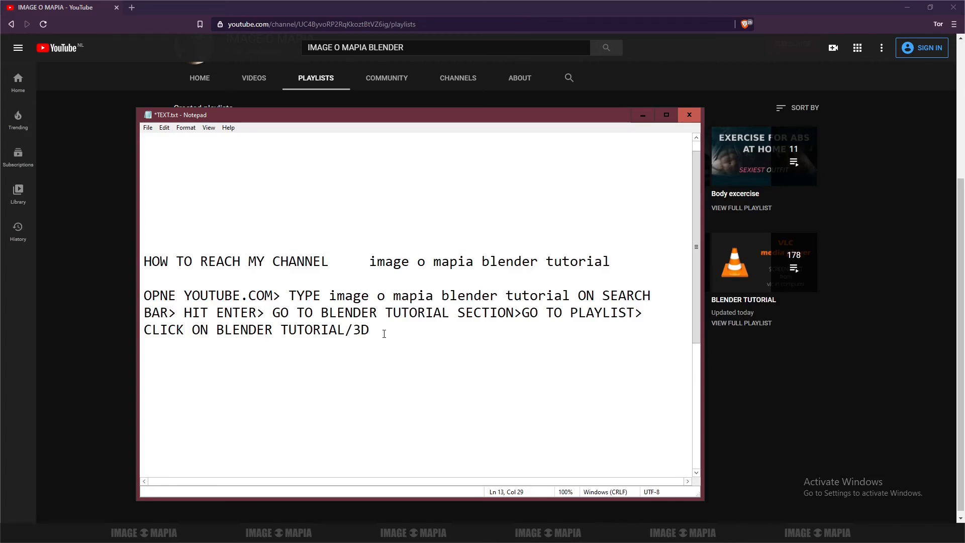
click(642, 115)
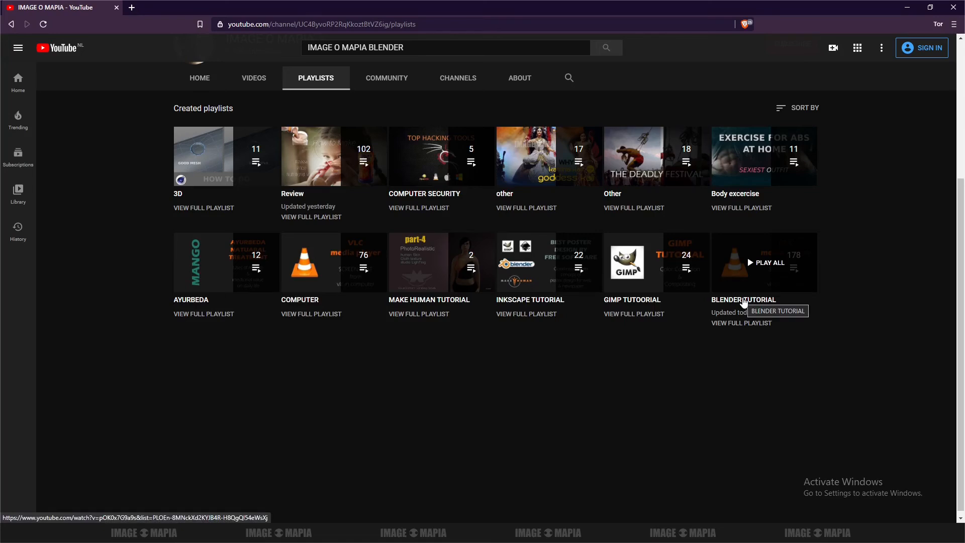
- Open the BLENDER TUTORIAL playlist, pause its first video and dismiss the sign-in notice
click(745, 301)
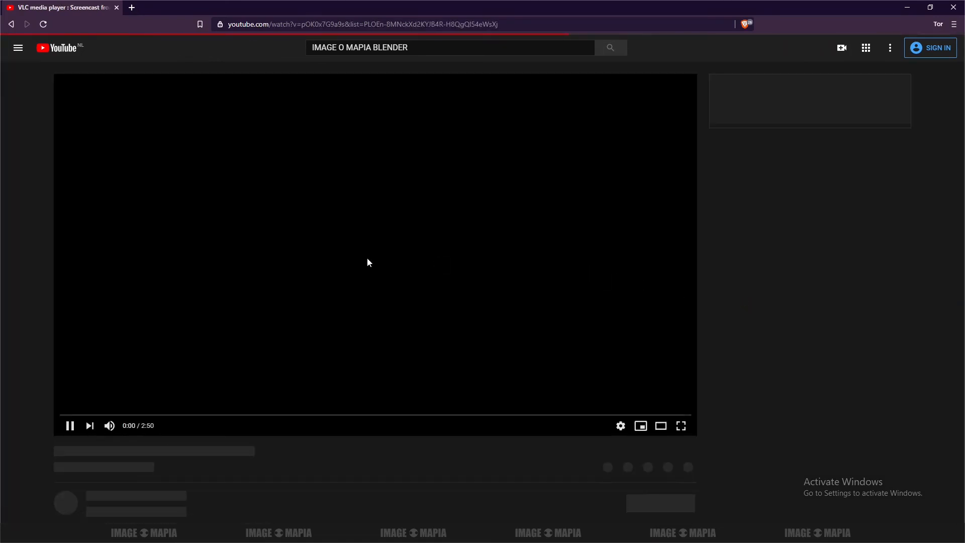
click(86, 326)
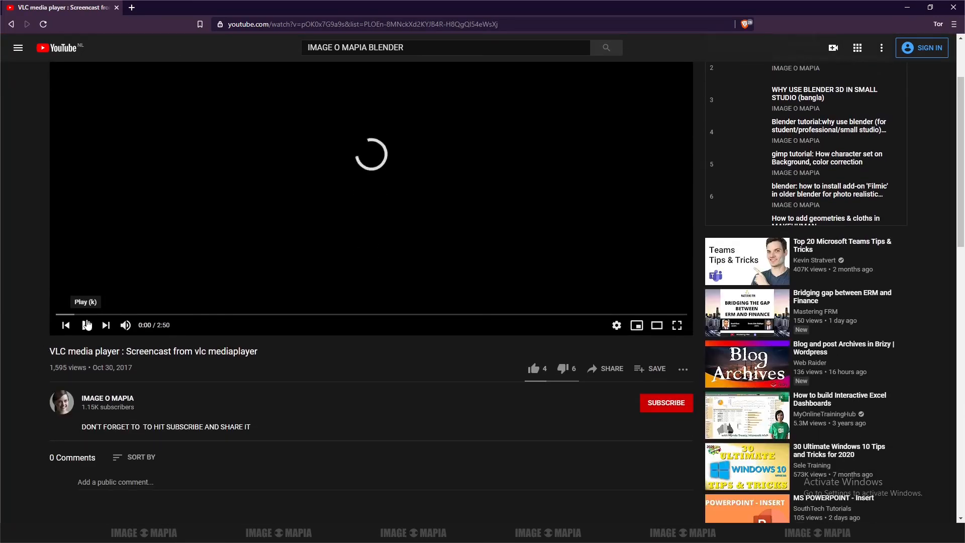
scroll(834, 209, down, 2)
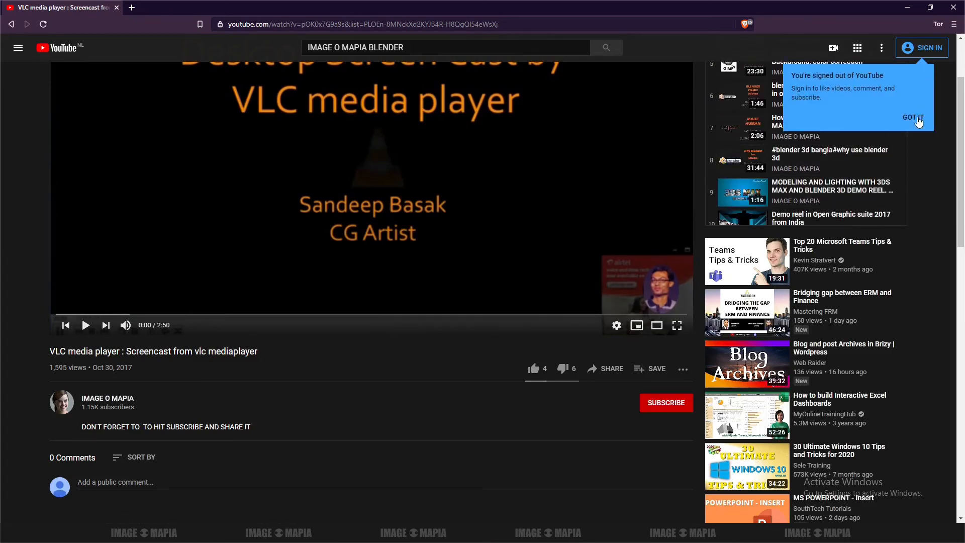
click(913, 118)
- Browse the BLENDER TUTORIAL playlist's video list from the early entries down to around entry 120
scroll(804, 120, up, 3)
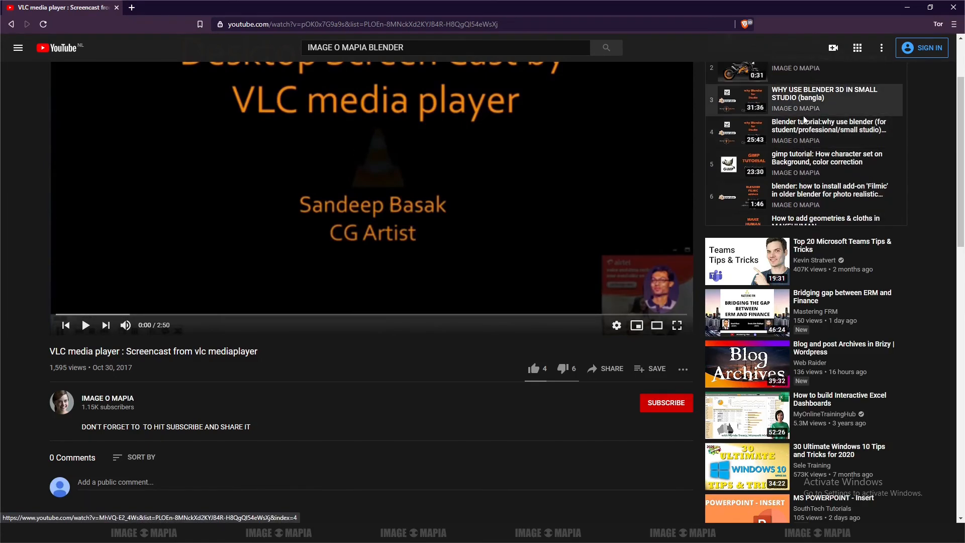
scroll(814, 106, down, 2)
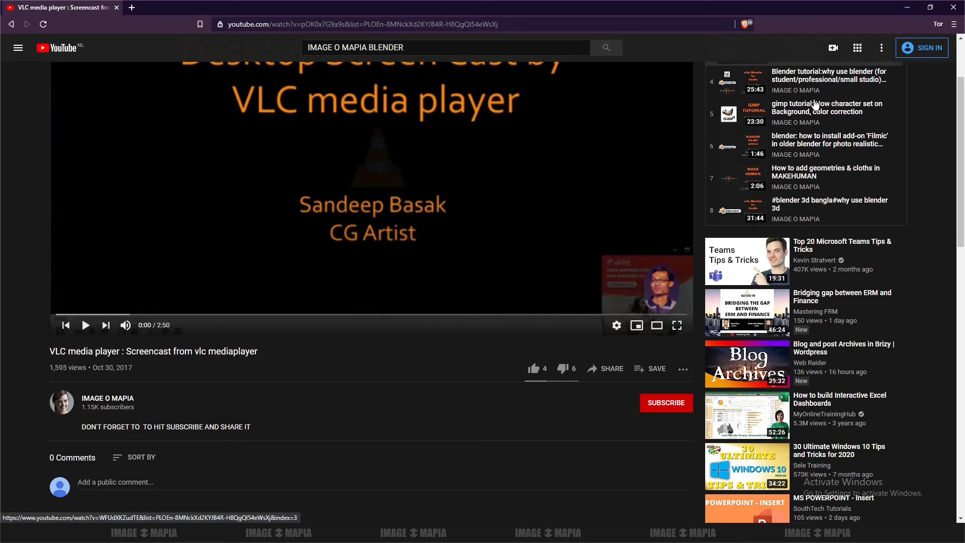
scroll(816, 105, down, 4)
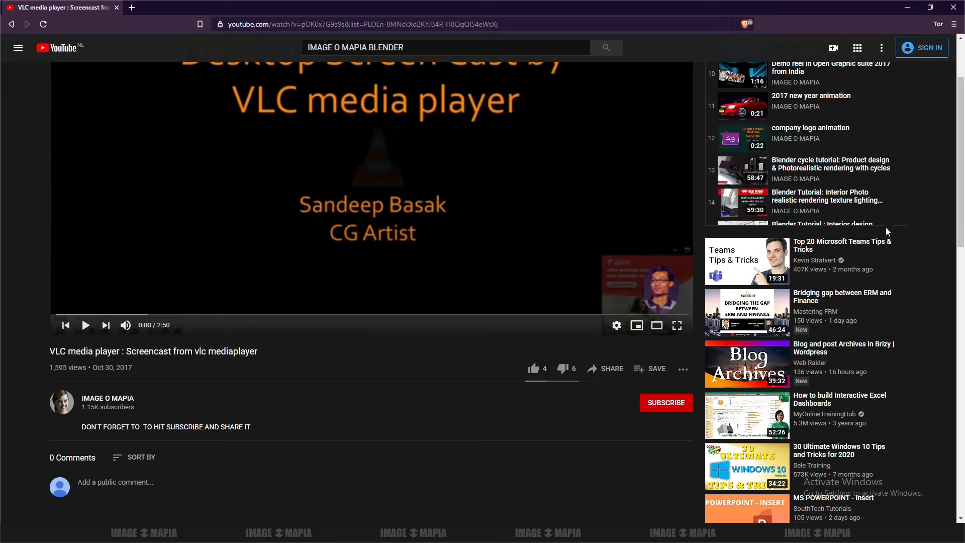
scroll(809, 191, down, 1)
scroll(814, 170, down, 4)
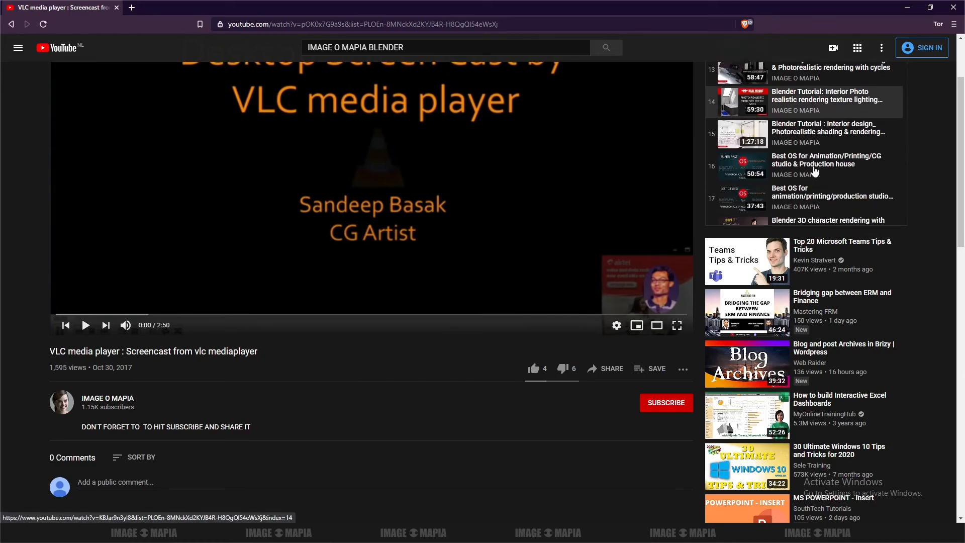
scroll(810, 168, down, 2)
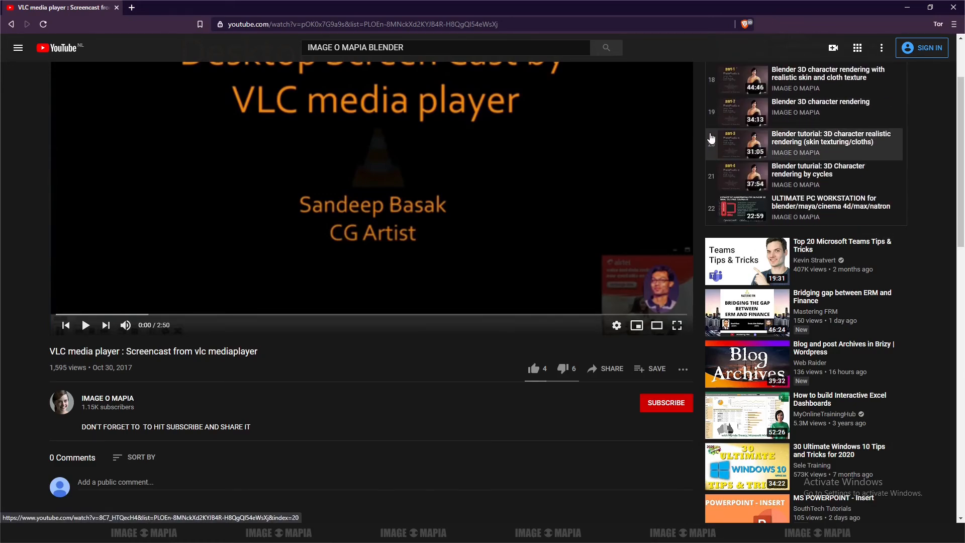
scroll(781, 185, down, 4)
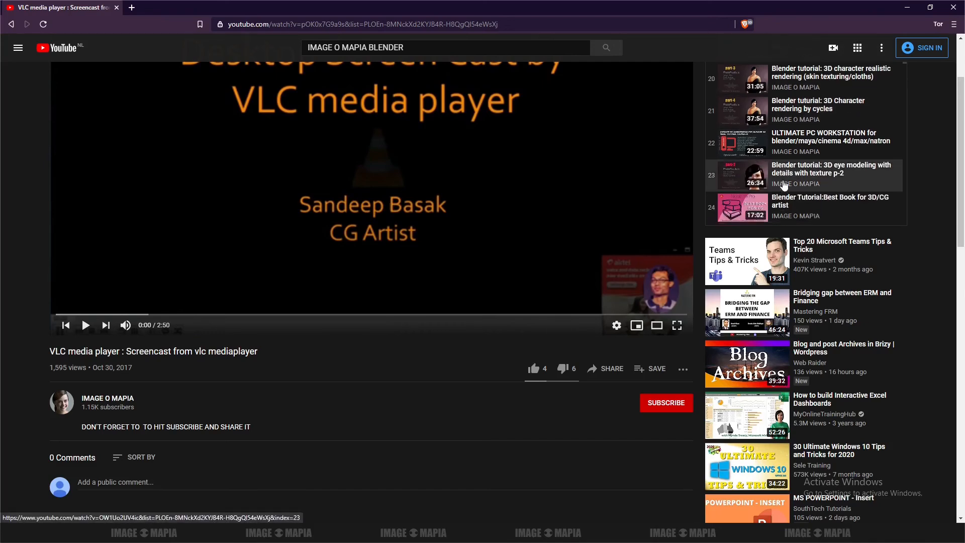
scroll(785, 185, down, 4)
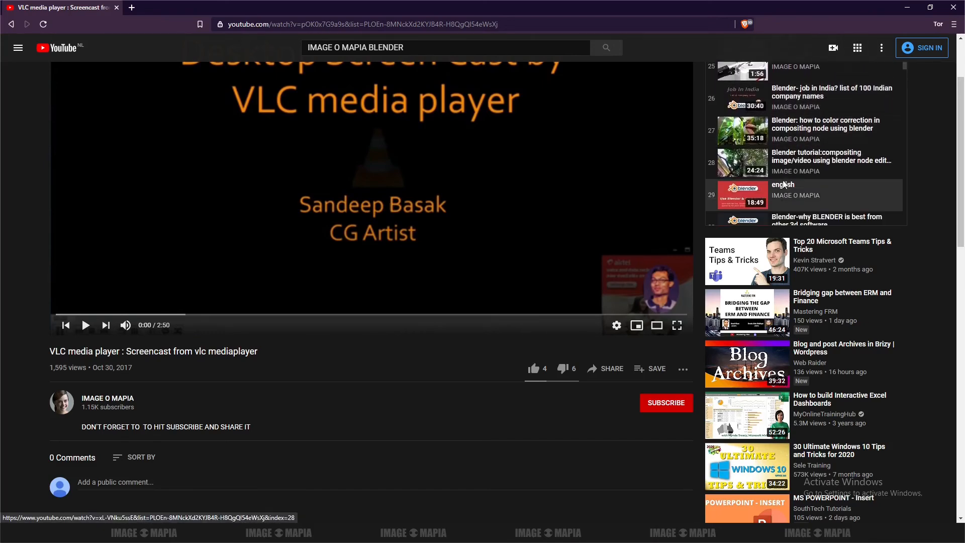
scroll(785, 185, down, 4)
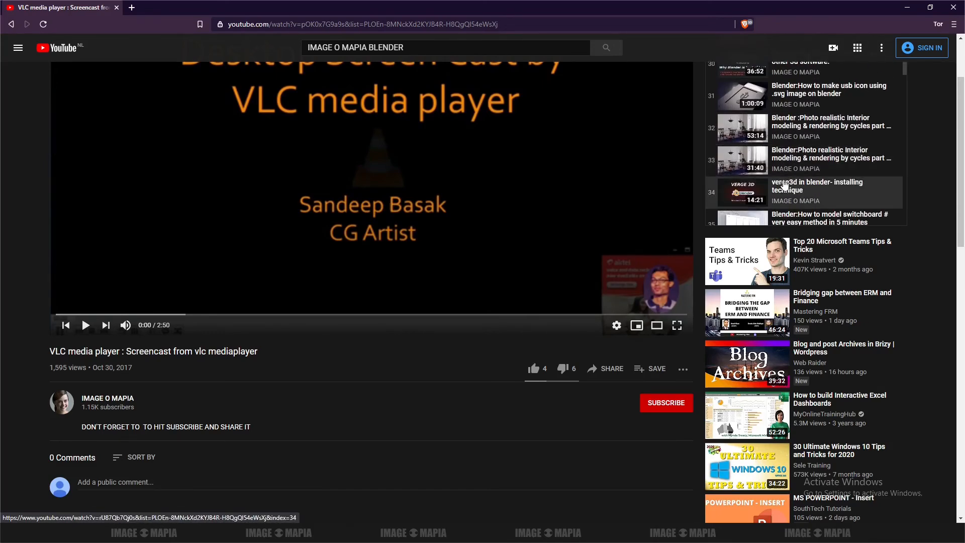
scroll(786, 185, down, 5)
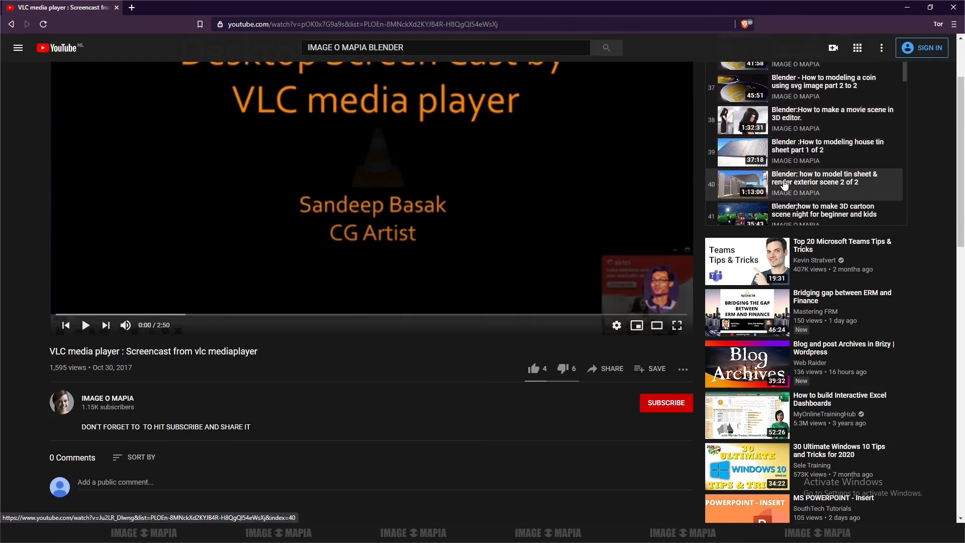
scroll(786, 185, down, 5)
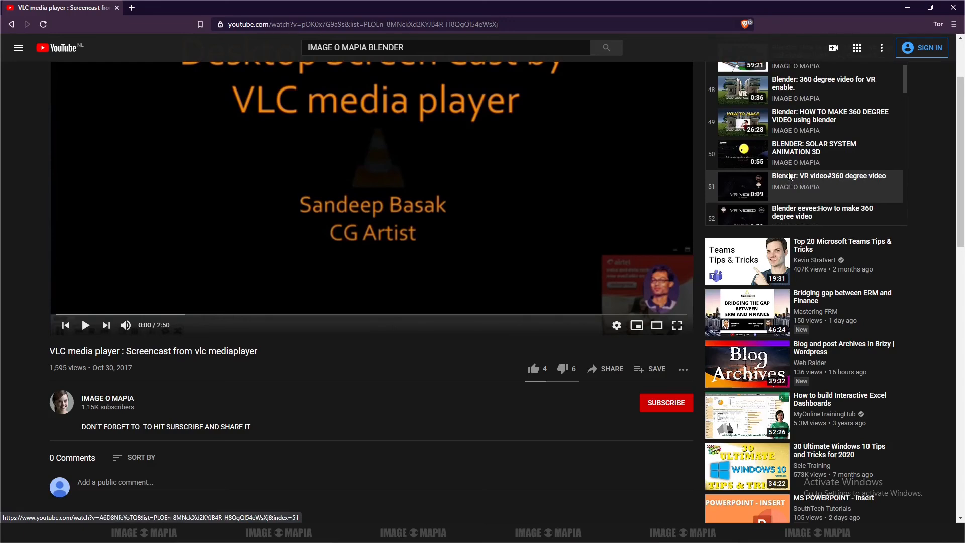
scroll(787, 171, down, 8)
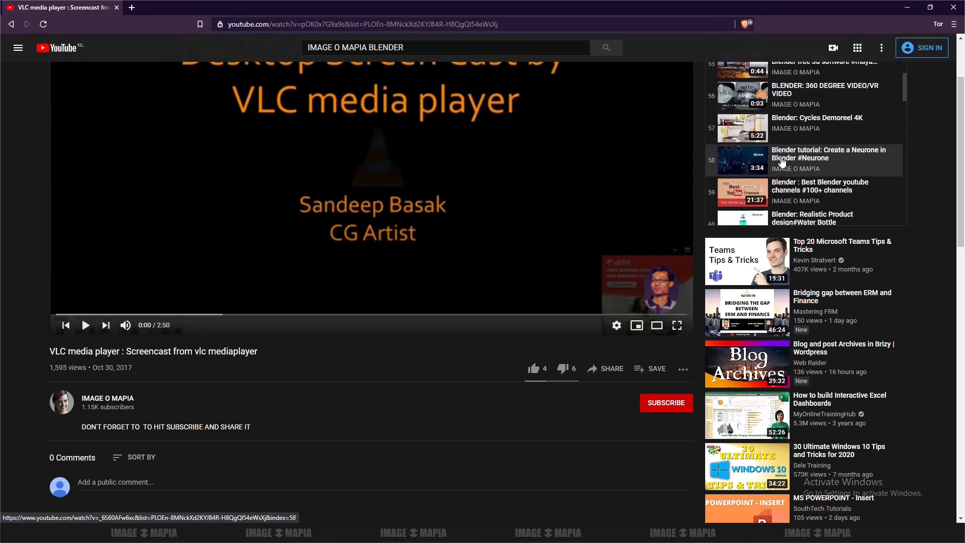
scroll(781, 159, down, 10)
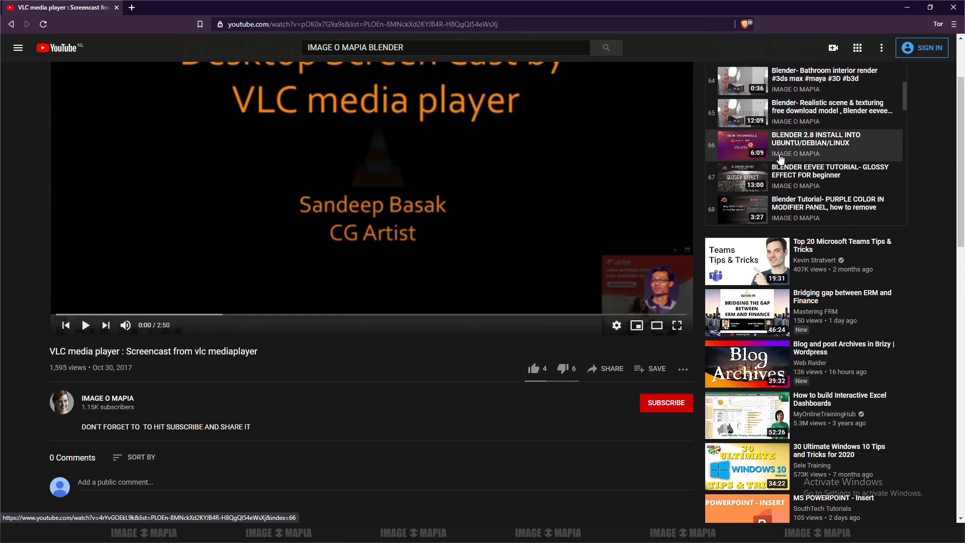
scroll(780, 159, down, 8)
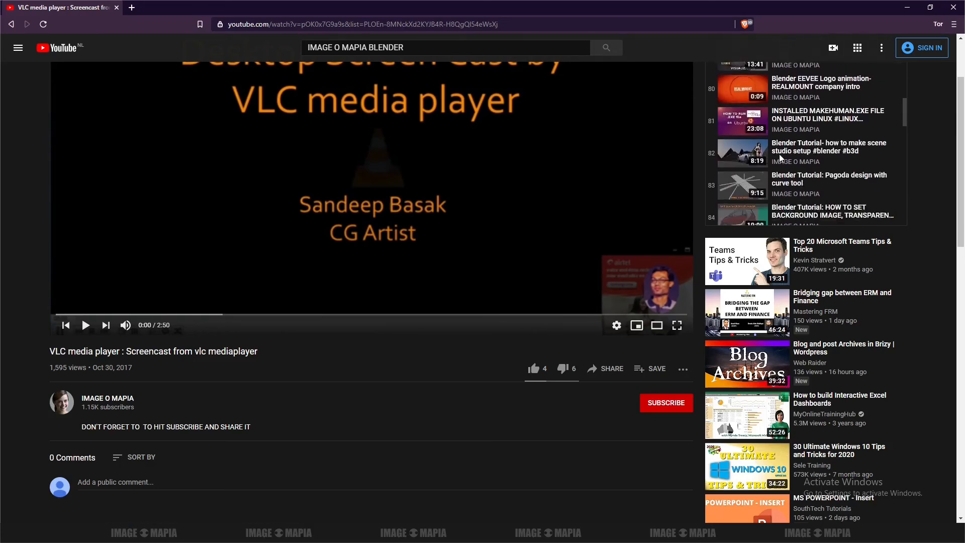
scroll(780, 158, down, 6)
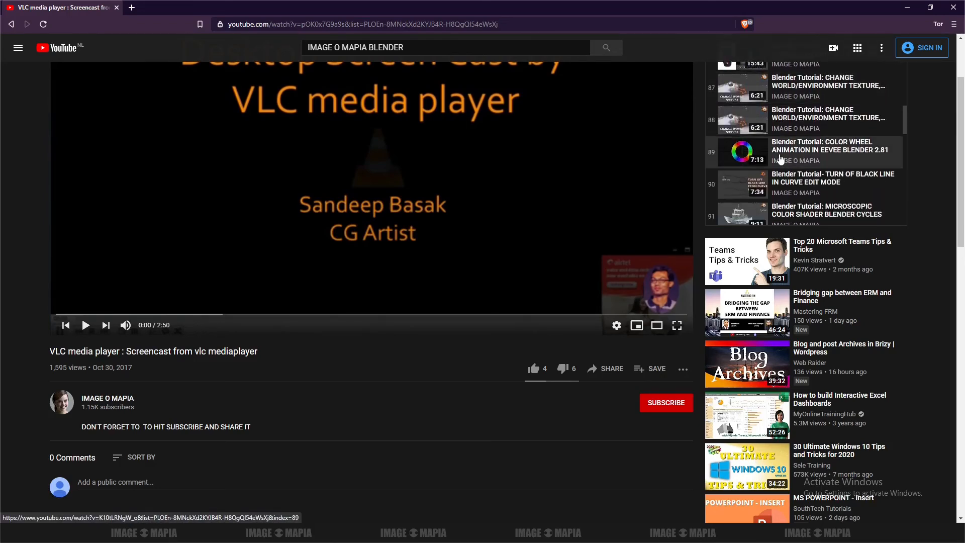
scroll(781, 159, down, 3)
scroll(780, 159, down, 10)
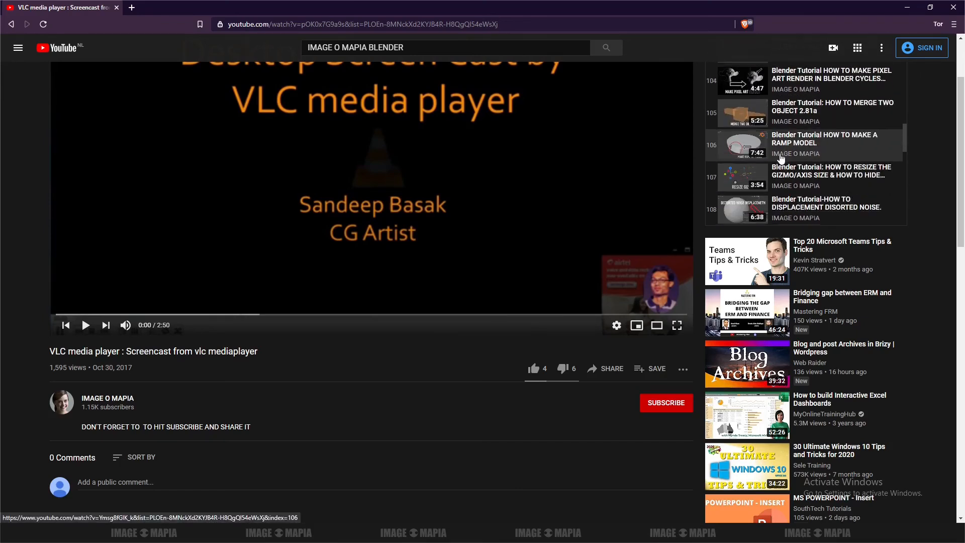
scroll(780, 159, down, 6)
scroll(782, 157, down, 5)
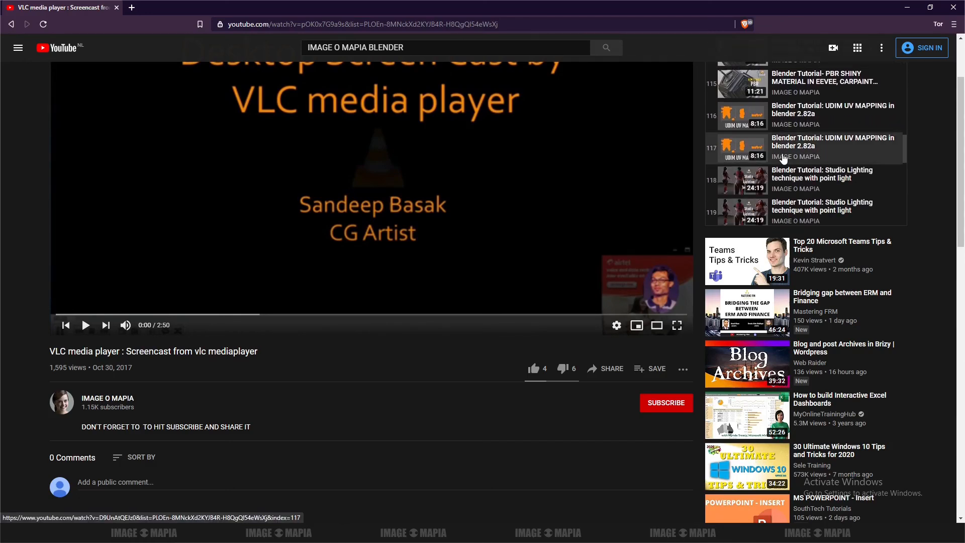
scroll(784, 159, down, 2)
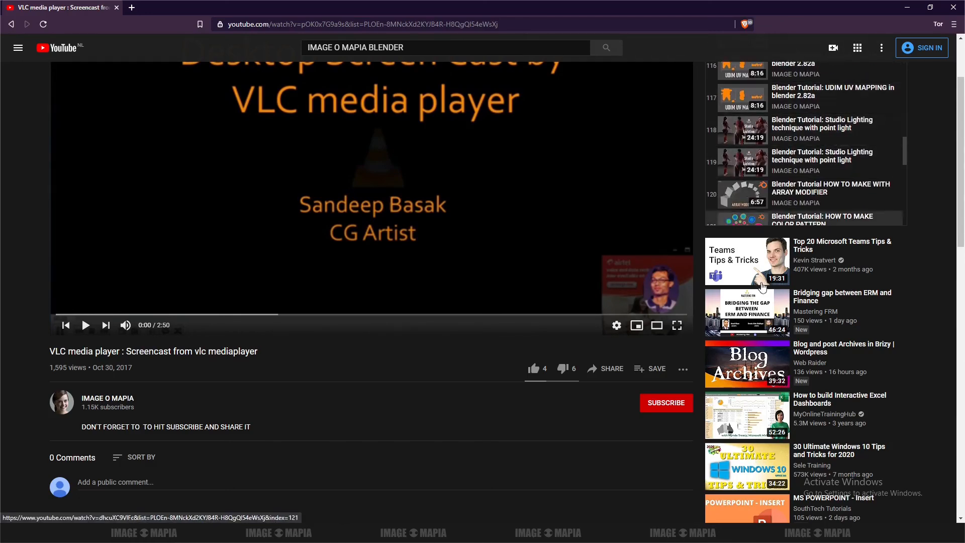
- Switch to Notepad and add the line "MORE THAN 500+ TUTORIAL ABOUT 3D" below the instructions, followed by a blank line
click(654, 533)
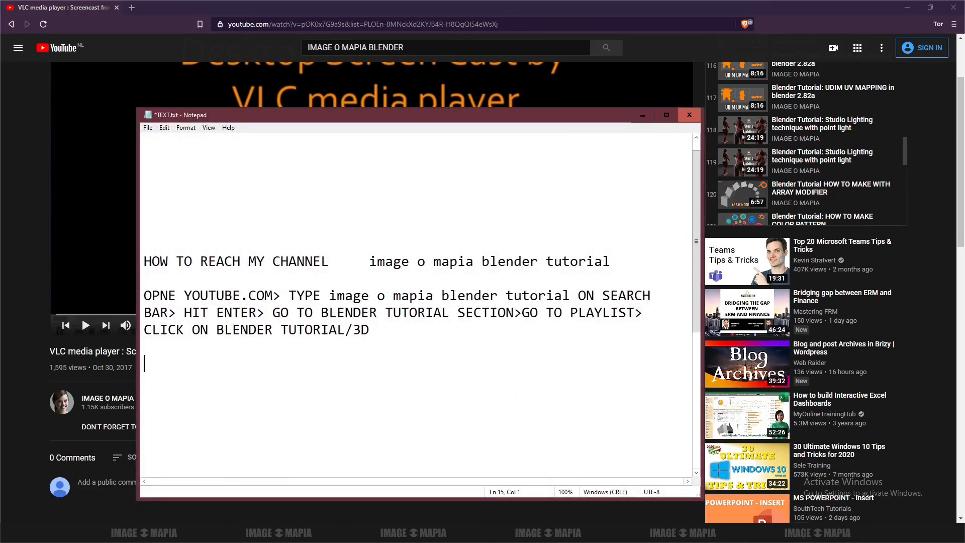
text(MORE THAN)
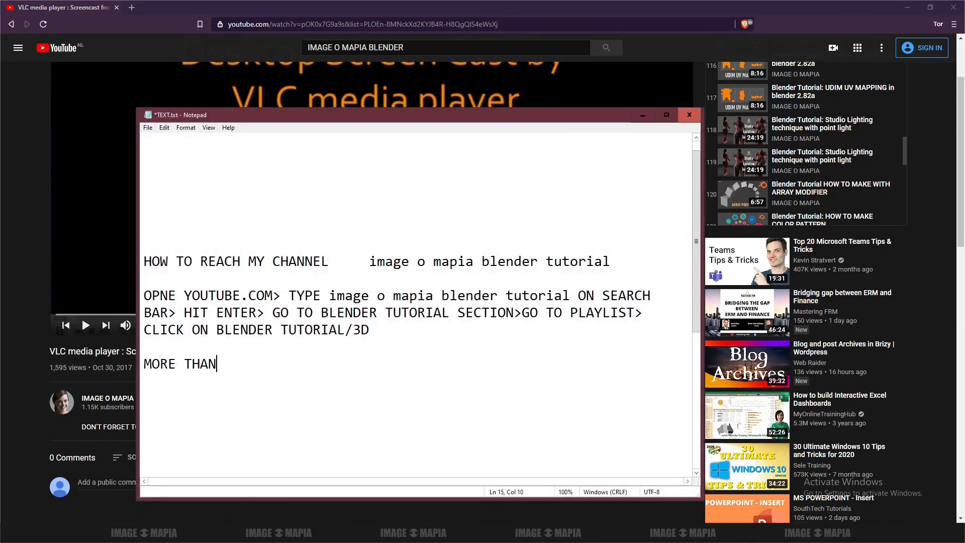
text( 500+ TUTORIAL)
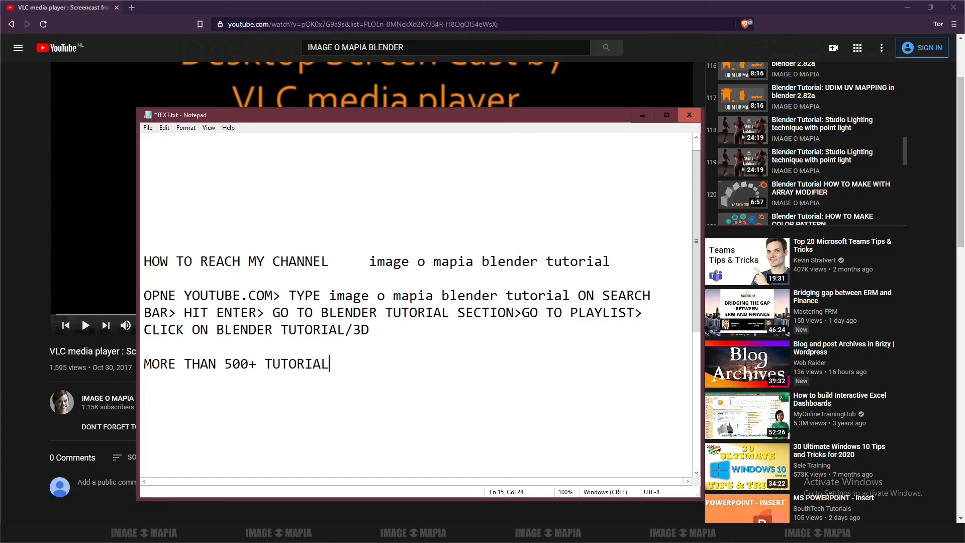
text( ABOUT 3D)
key(Return)
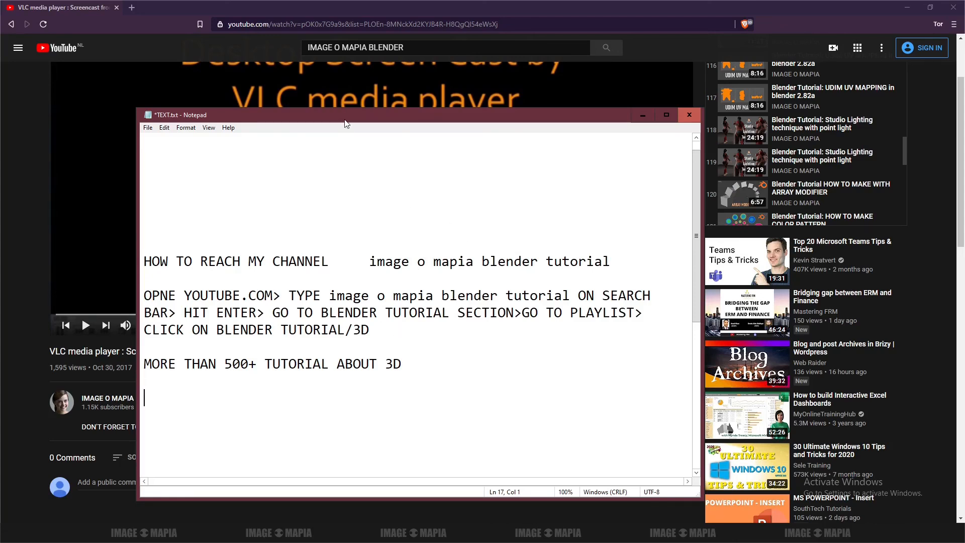
- Move the Notepad window slightly higher and put the text cursor on a new line below the 500+ tutorials sentence
drag(346, 119, 327, 94)
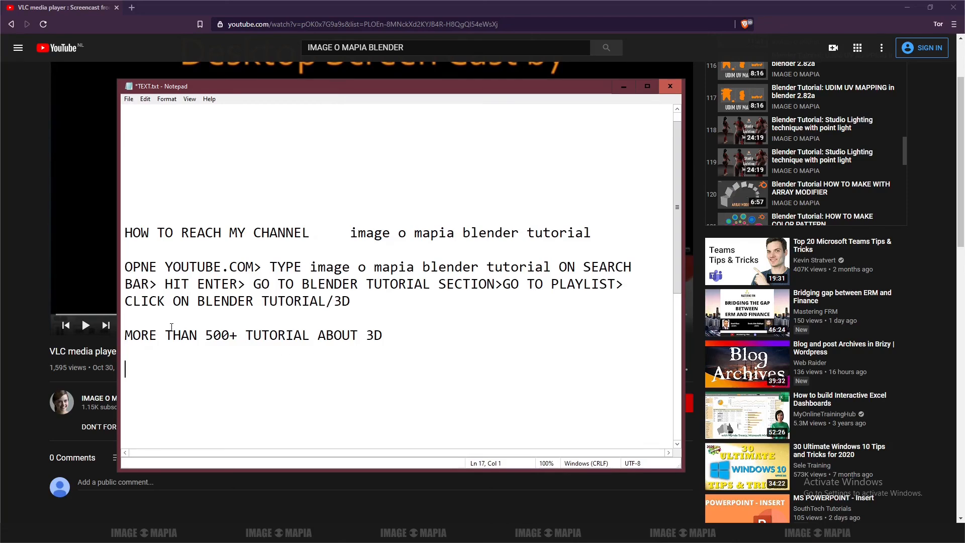
drag(126, 336, 393, 334)
click(396, 333)
key(Return)
key(Return)
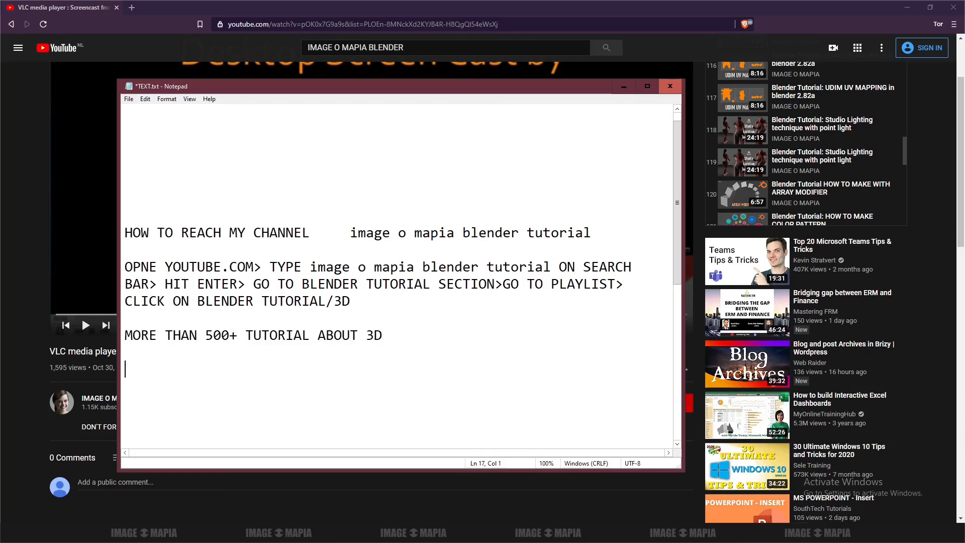